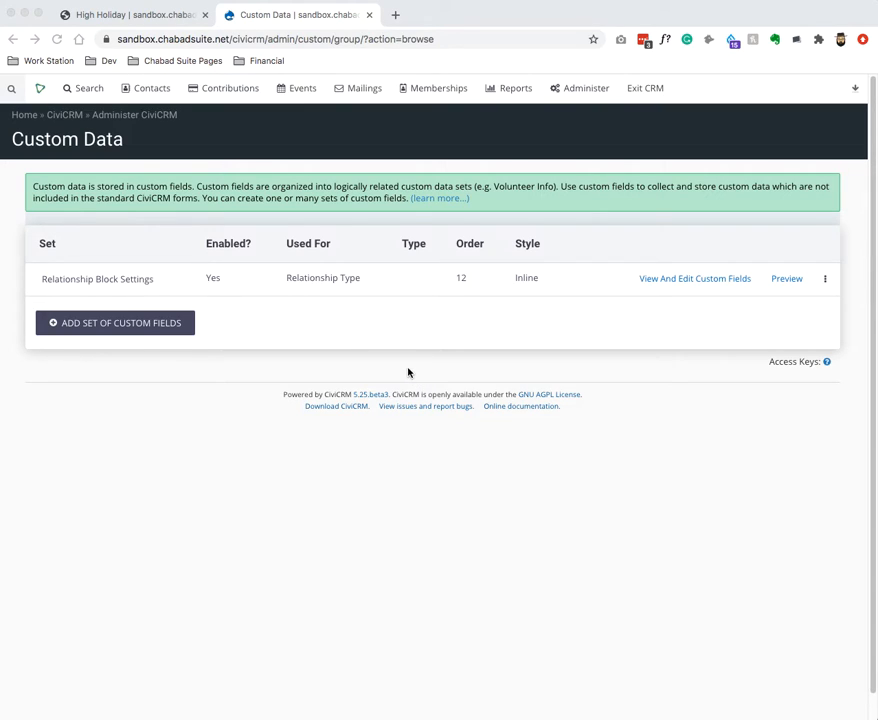
From All Contacts, open an individual's summary record tagged Volunteer and Import 2020.
{"action": "left_click", "coordinate": [150, 90]}
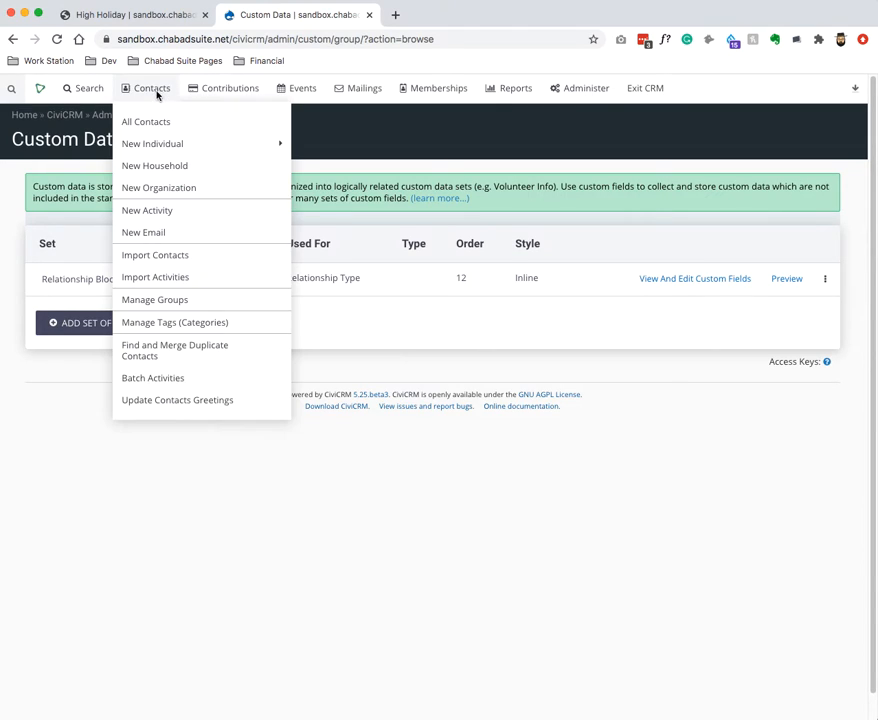
{"action": "left_click", "coordinate": [229, 121], "text": "super"}
{"action": "left_click", "coordinate": [443, 18]}
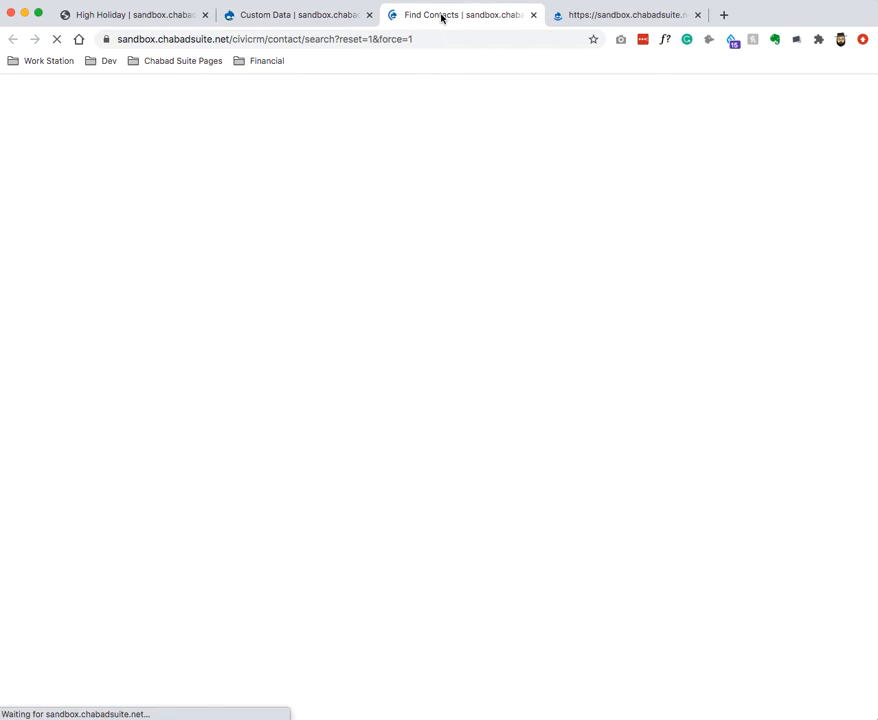
{"action": "key", "text": "super+w"}
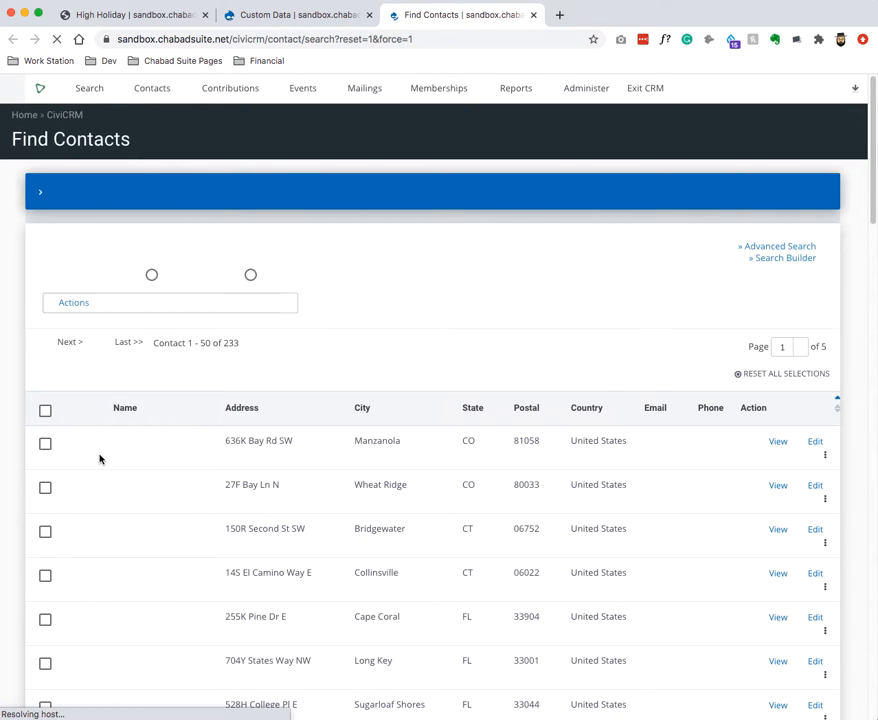
{"action": "scroll", "coordinate": [145, 512], "scroll_direction": "down", "scroll_amount": 20}
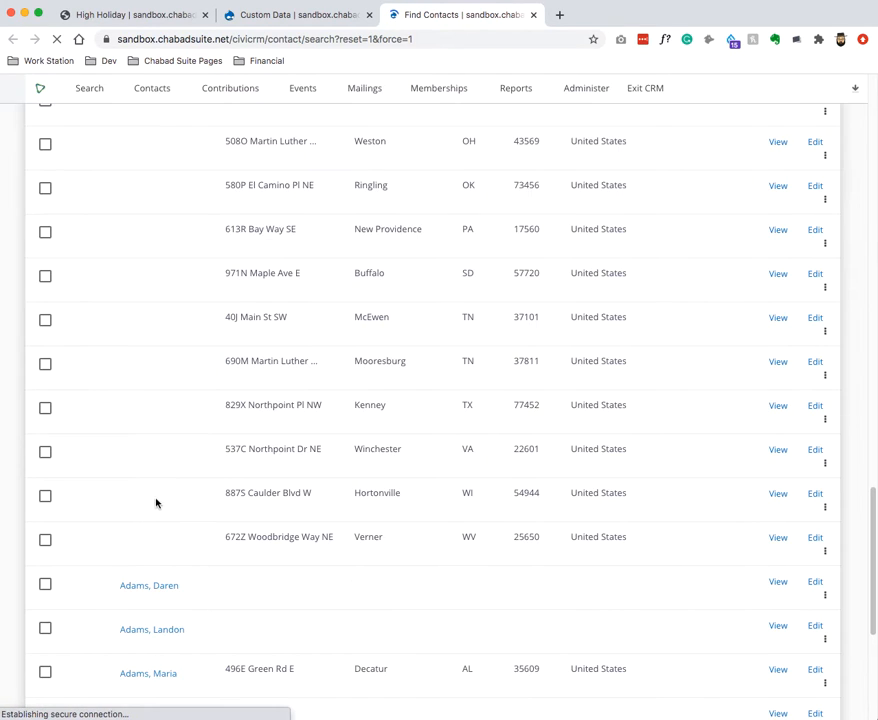
{"action": "left_click", "coordinate": [153, 587]}
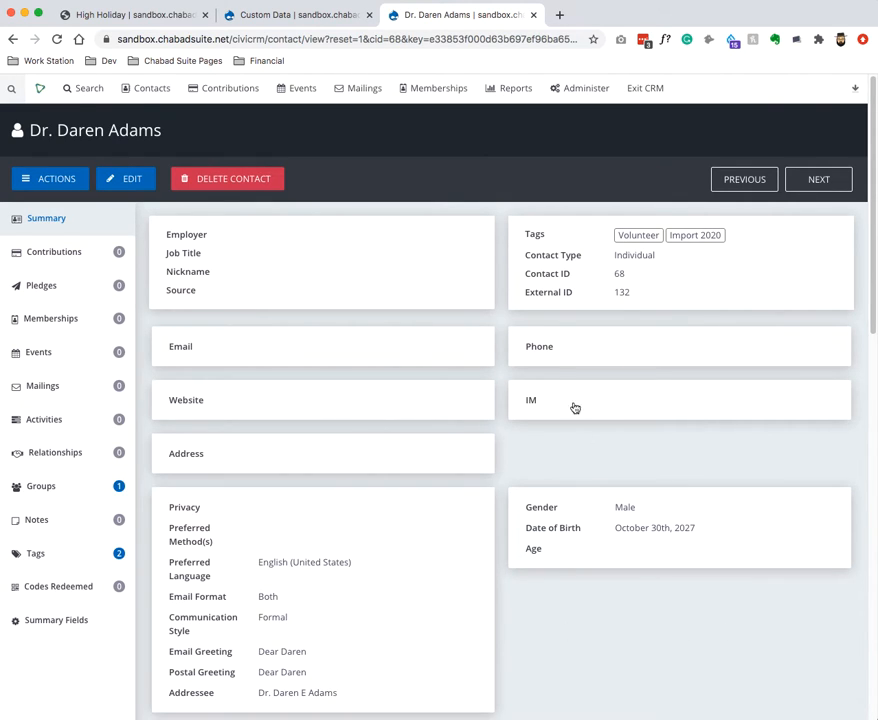
Start a new High Holidays event with default role Attendee, titled High Holiday Form.
{"action": "left_click", "coordinate": [268, 20]}
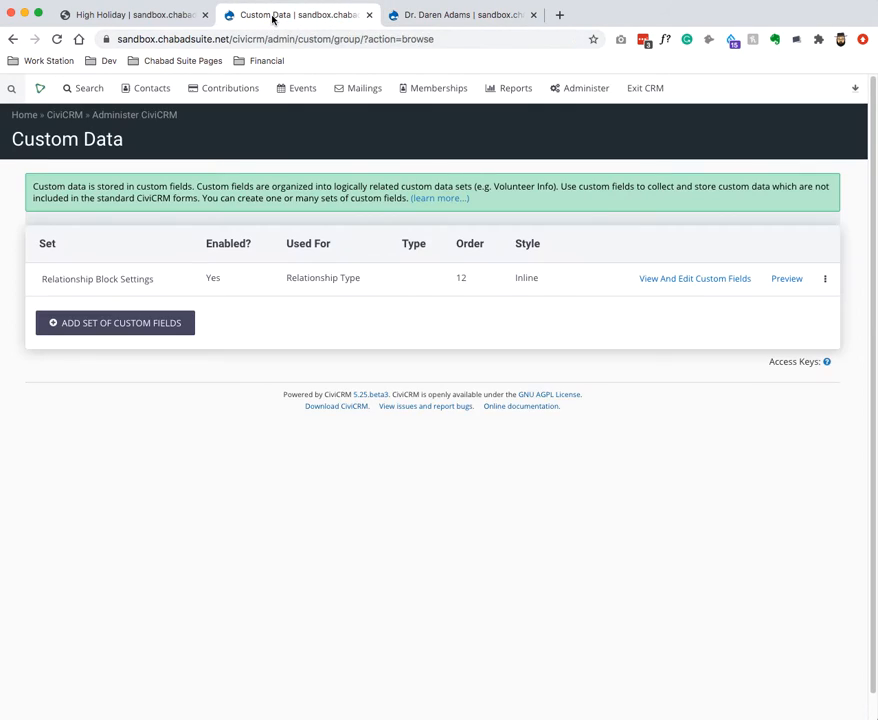
{"action": "mouse_move", "coordinate": [305, 89]}
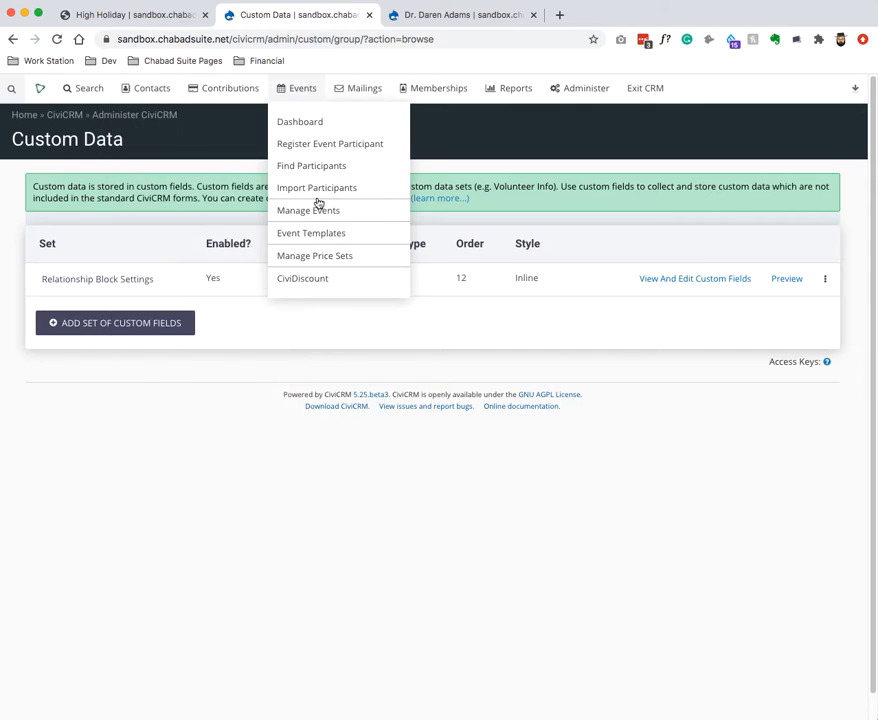
{"action": "left_click", "coordinate": [319, 210]}
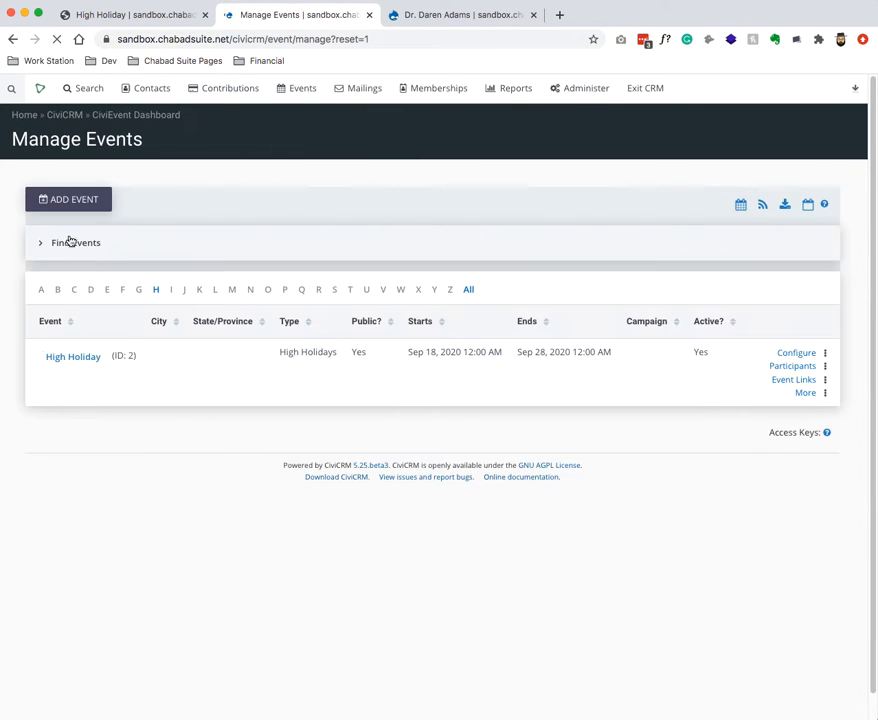
{"action": "left_click", "coordinate": [68, 200]}
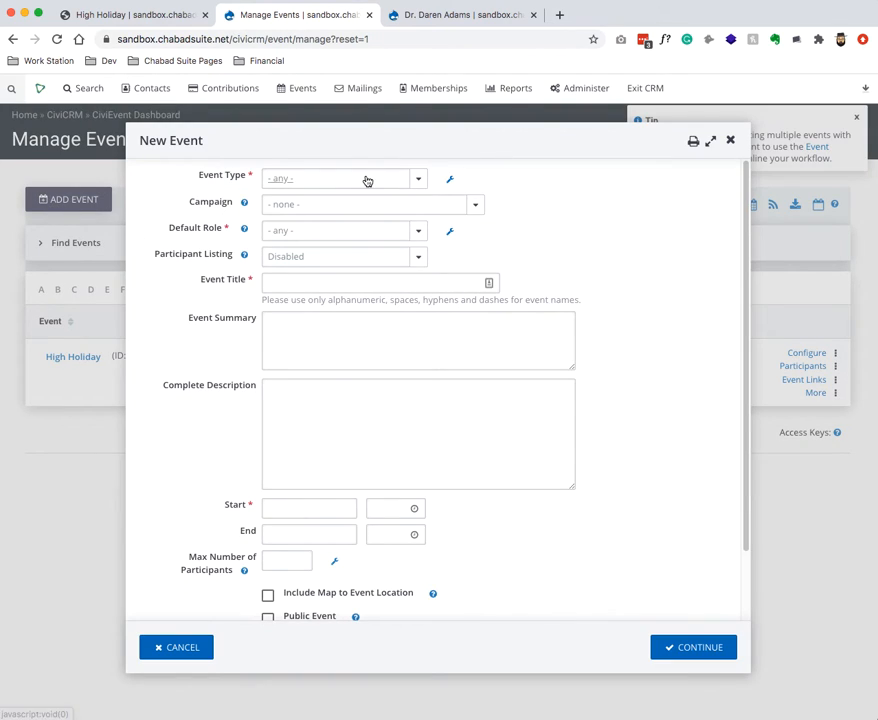
{"action": "left_click", "coordinate": [366, 180]}
{"action": "left_click", "coordinate": [335, 206]}
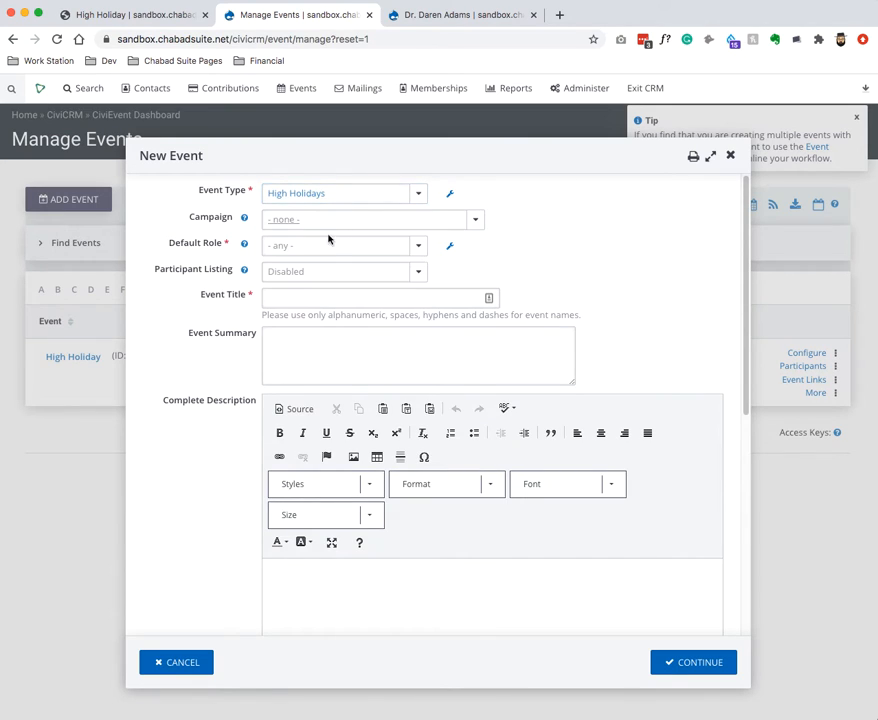
{"action": "left_click", "coordinate": [328, 245]}
{"action": "left_click", "coordinate": [314, 267]}
{"action": "left_click", "coordinate": [308, 299]}
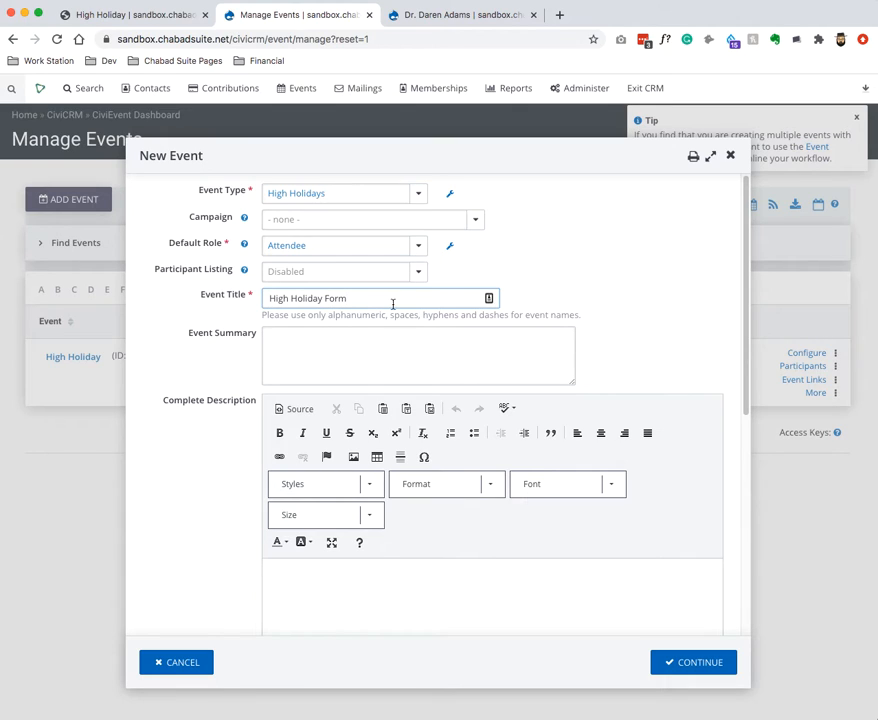
Set the event to run 09/18/2020 to 09/28/2020, mark it public, and save it.
{"action": "scroll", "coordinate": [466, 468], "scroll_direction": "down", "scroll_amount": 5}
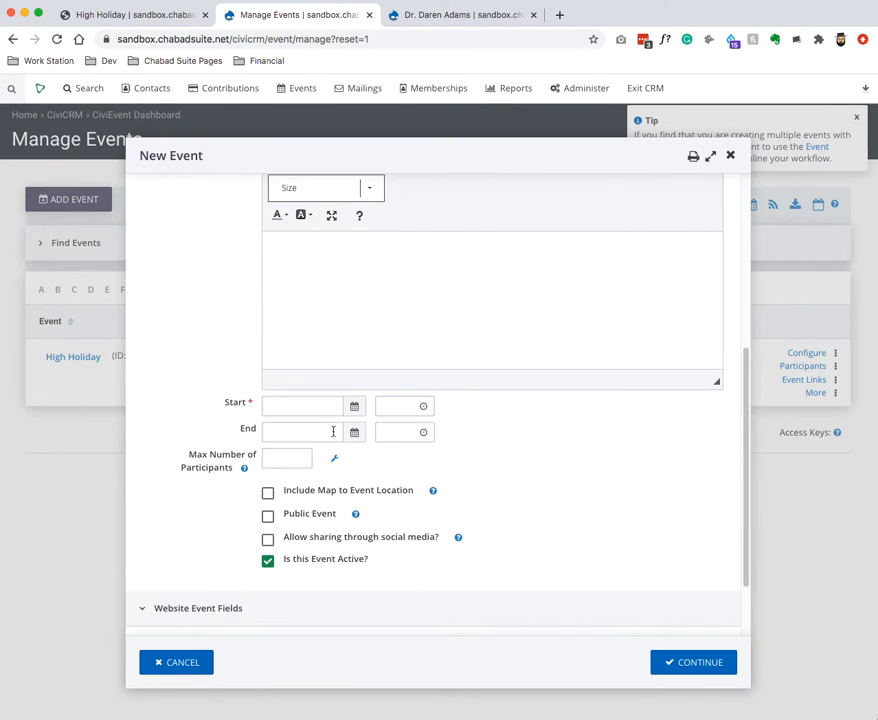
{"action": "left_click", "coordinate": [309, 409]}
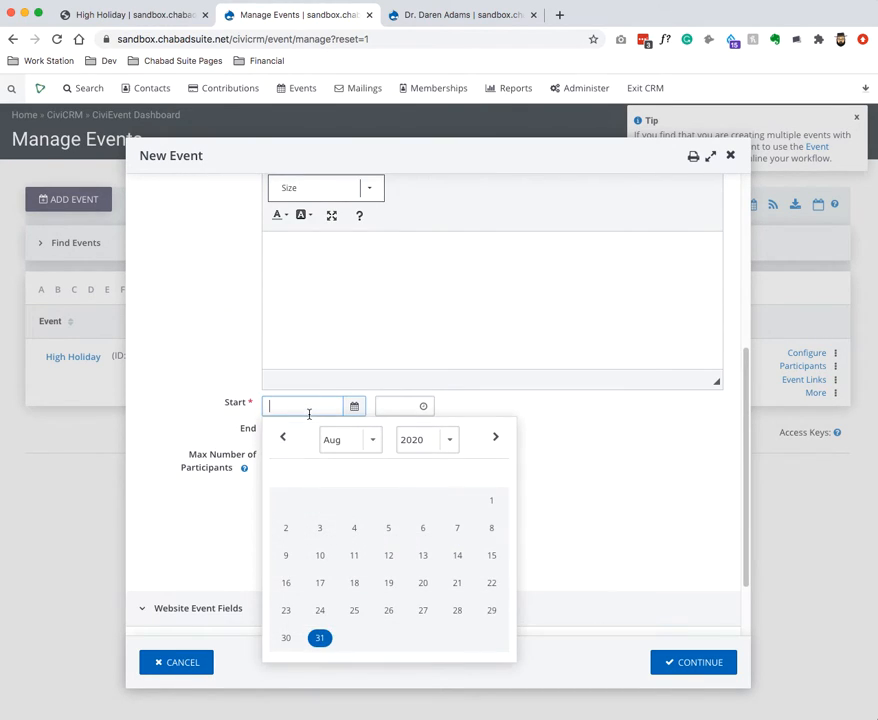
{"action": "left_click", "coordinate": [374, 441]}
{"action": "left_click", "coordinate": [366, 452]}
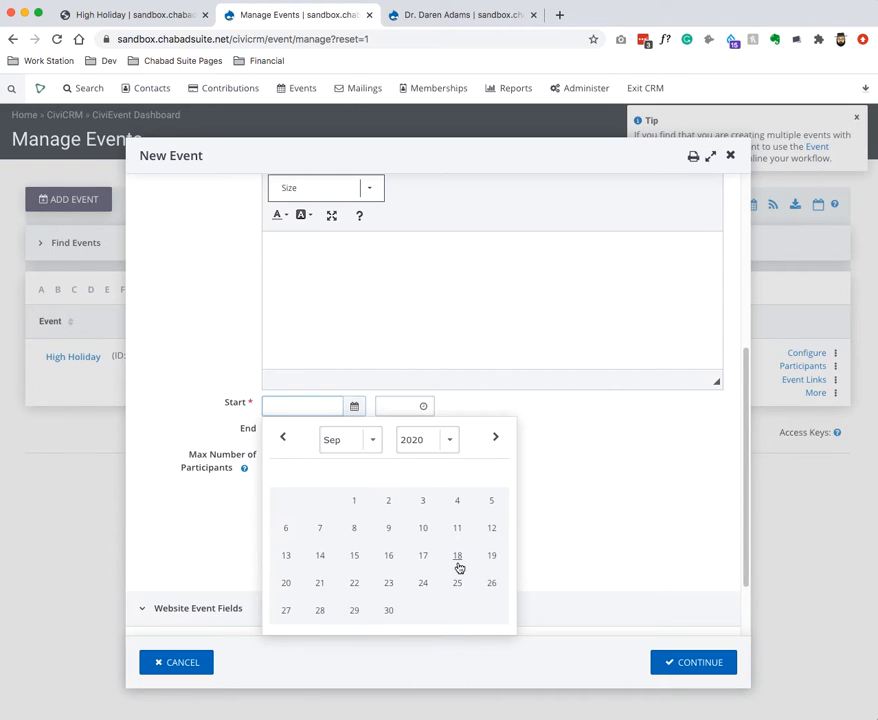
{"action": "left_click", "coordinate": [457, 557]}
{"action": "left_click", "coordinate": [322, 432]}
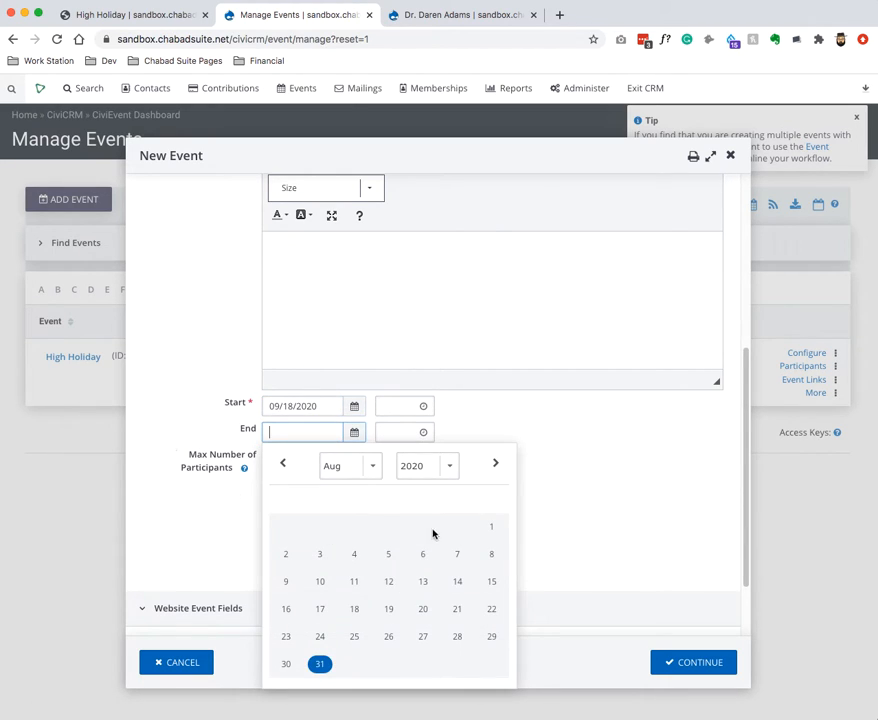
{"action": "left_click", "coordinate": [372, 466]}
{"action": "left_click", "coordinate": [345, 478]}
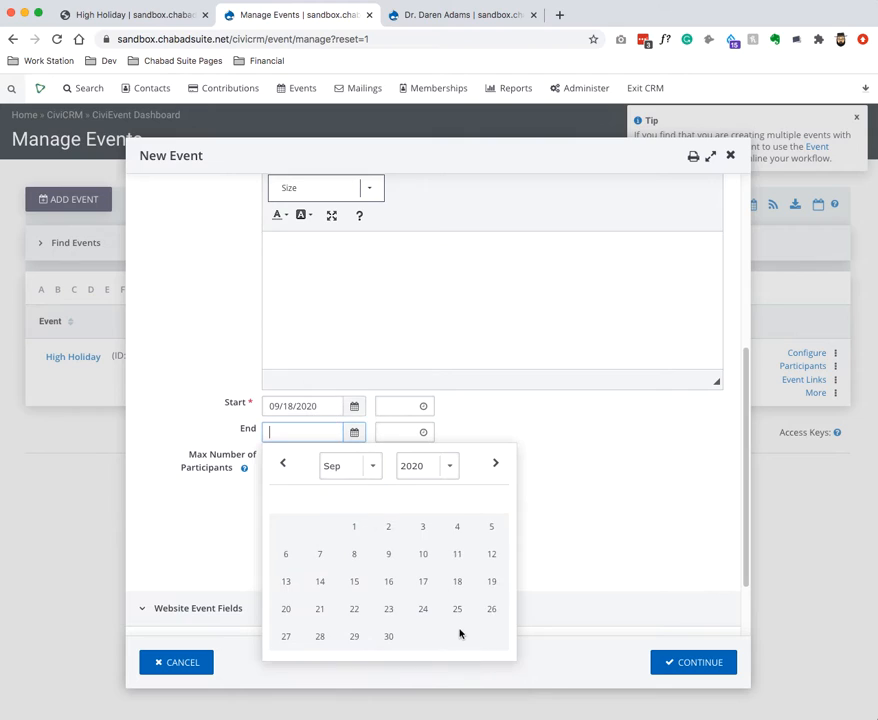
{"action": "left_click", "coordinate": [354, 638]}
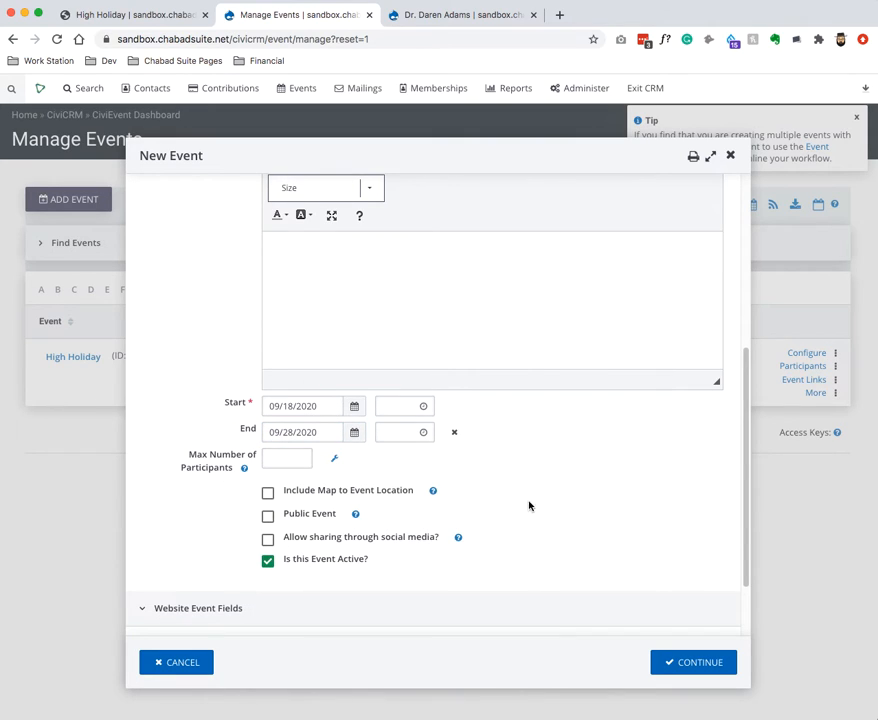
{"action": "left_click", "coordinate": [308, 519]}
{"action": "scroll", "coordinate": [250, 560], "scroll_direction": "down", "scroll_amount": 2}
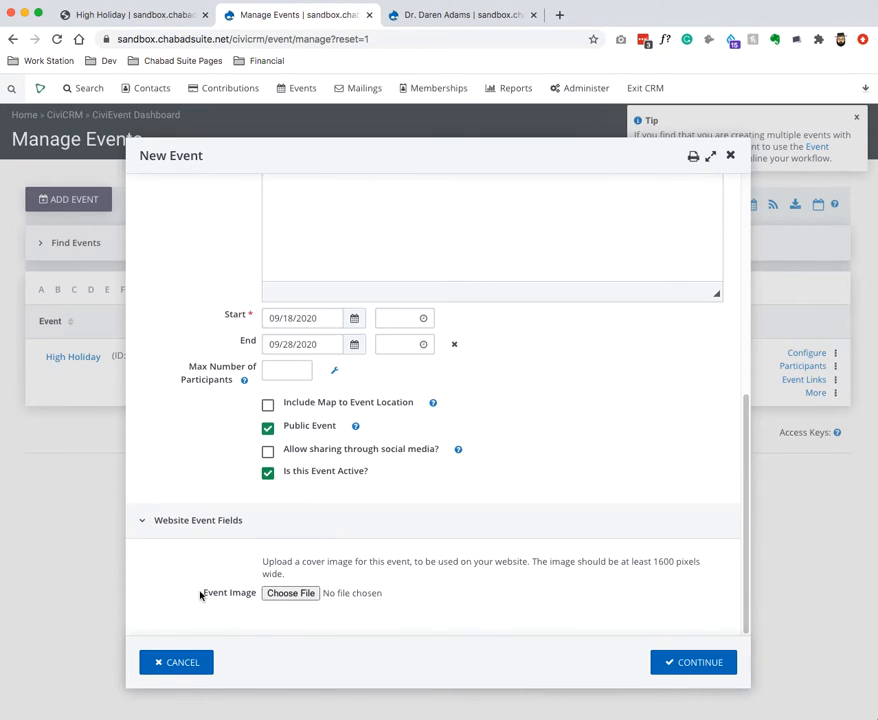
{"action": "left_click", "coordinate": [690, 663]}
{"action": "mouse_move", "coordinate": [573, 703]}
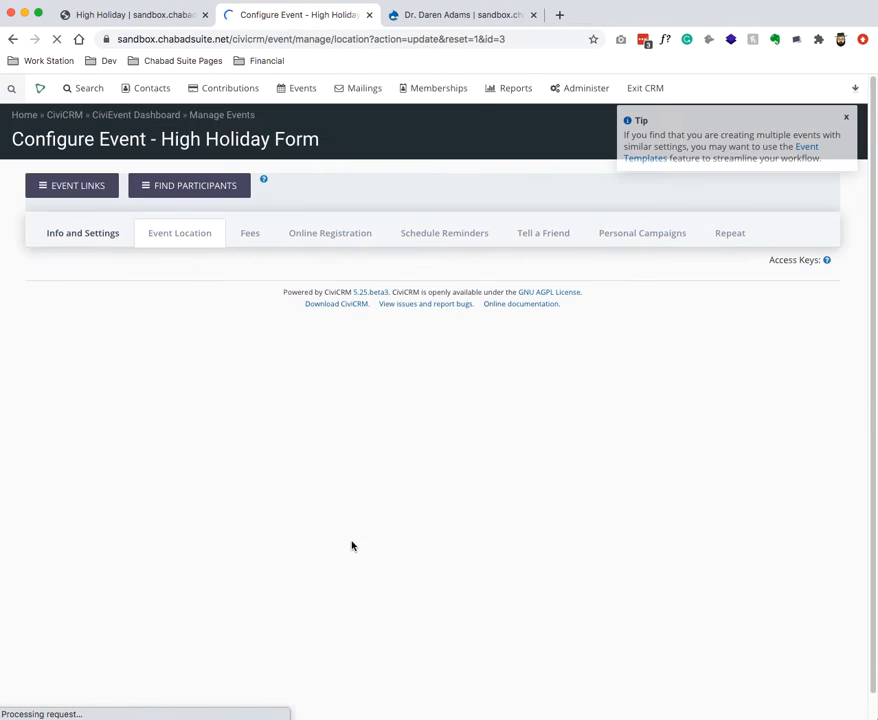
Turn on Allow Online Registration for the event and save the settings.
{"action": "left_click", "coordinate": [344, 237]}
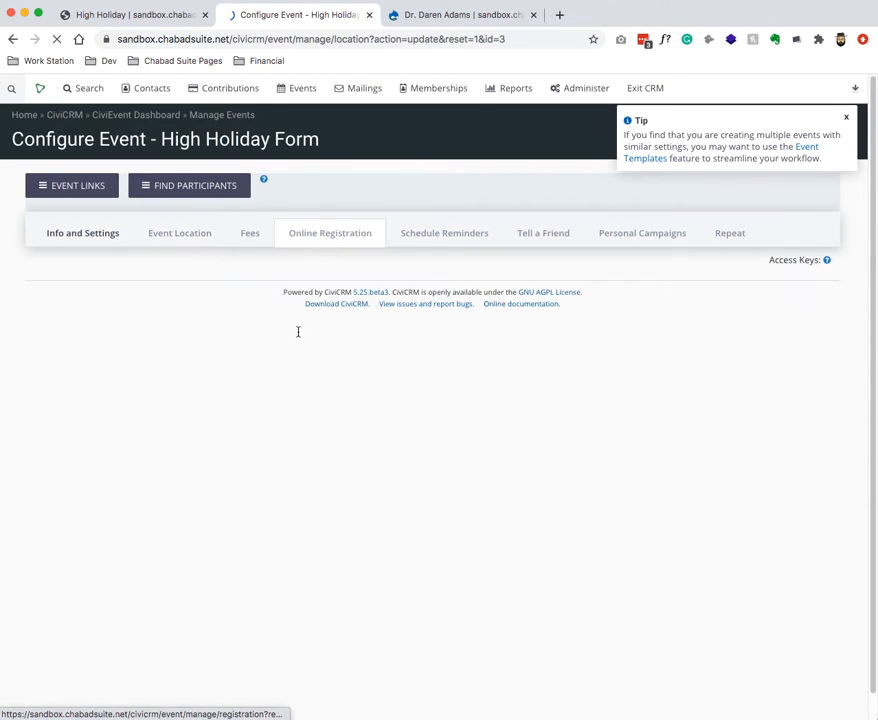
{"action": "left_click", "coordinate": [152, 358]}
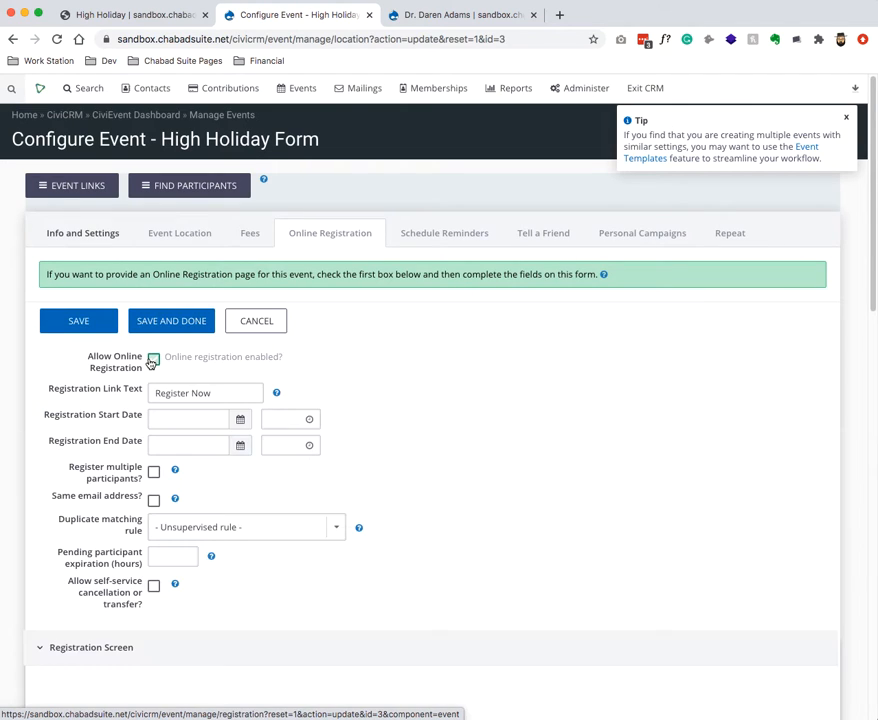
{"action": "left_click", "coordinate": [82, 326]}
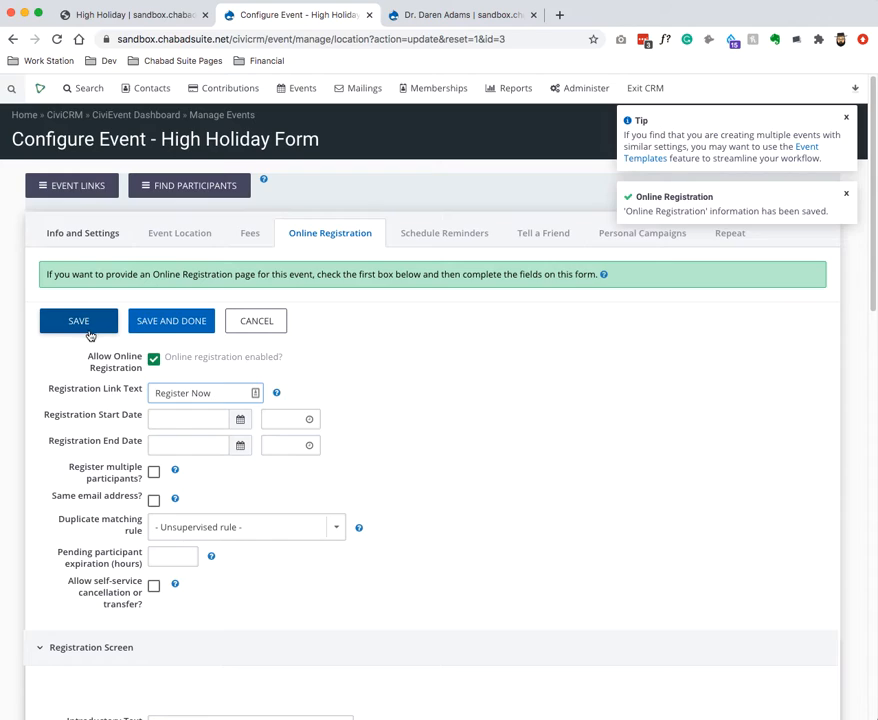
{"action": "key", "text": "super+r"}
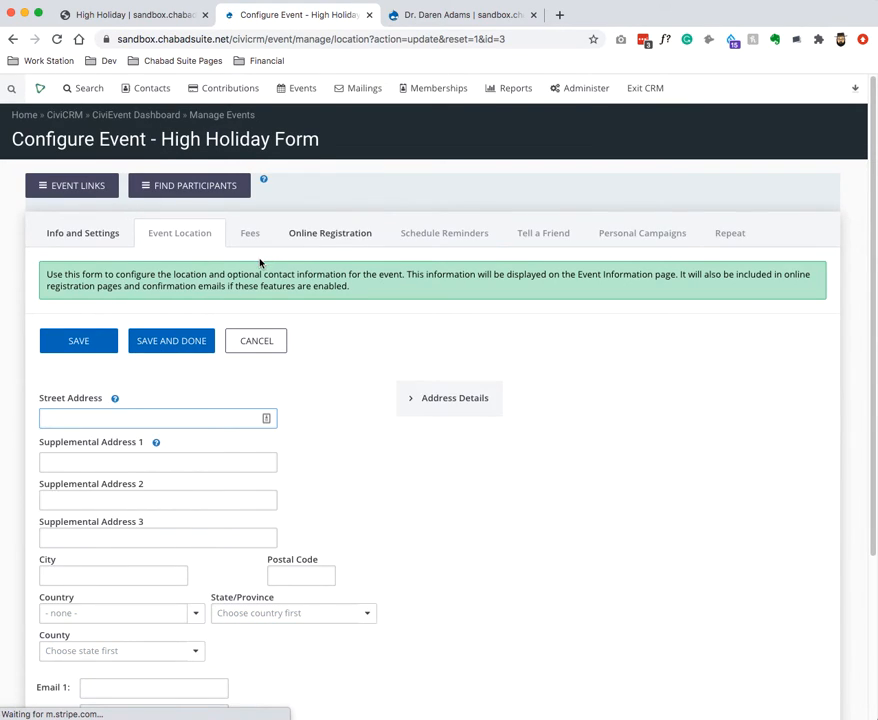
Open the event's live Online Registration page from Event Links.
{"action": "left_click", "coordinate": [331, 233]}
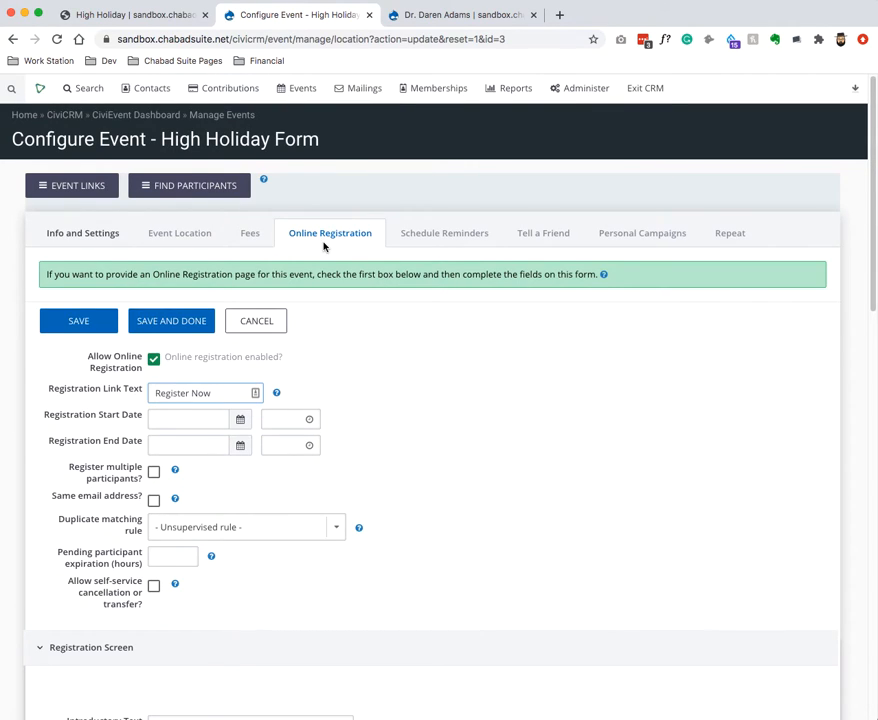
{"action": "left_click", "coordinate": [30, 178]}
{"action": "left_click", "coordinate": [63, 302]}
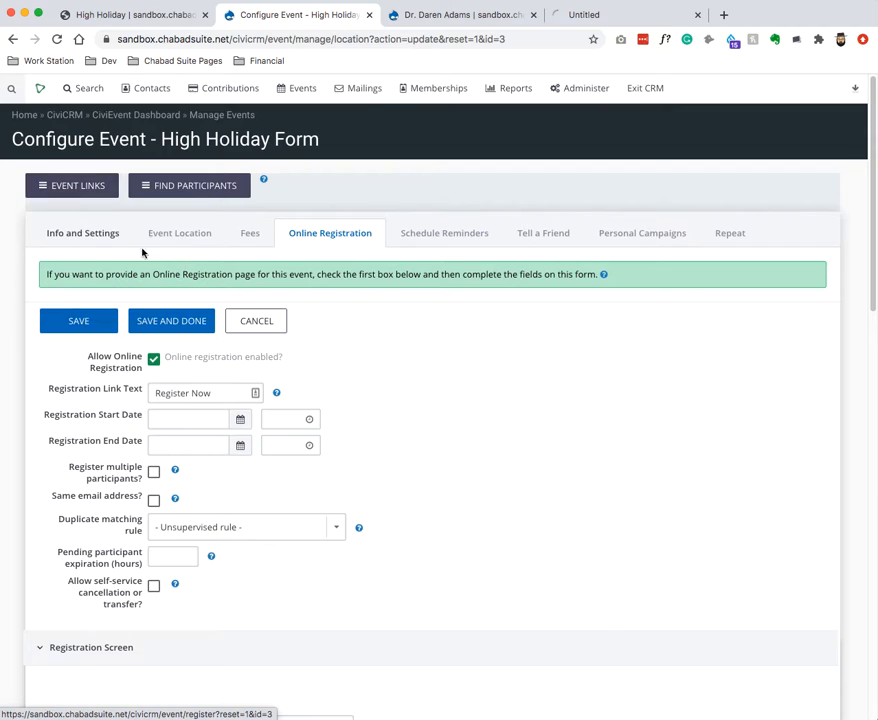
Check the pre-filled name and email fields on the live registration page.
{"action": "left_click", "coordinate": [545, 18]}
{"action": "left_click_drag", "start_coordinate": [545, 18], "coordinate": [455, 28]}
{"action": "left_click_drag", "start_coordinate": [232, 218], "coordinate": [264, 236]}
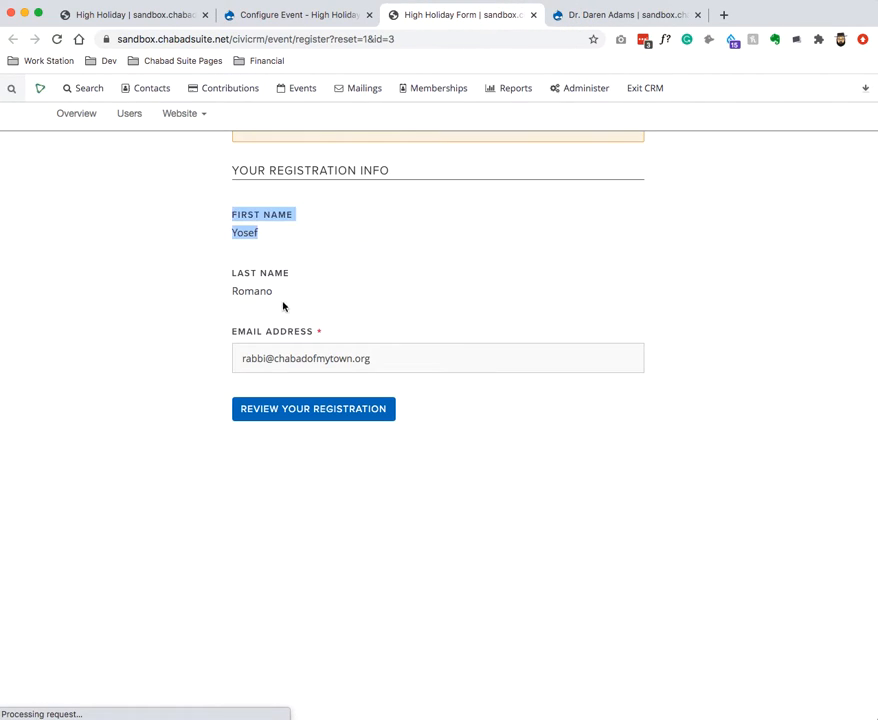
{"action": "left_click_drag", "start_coordinate": [280, 331], "coordinate": [301, 333]}
{"action": "left_click", "coordinate": [460, 351]}
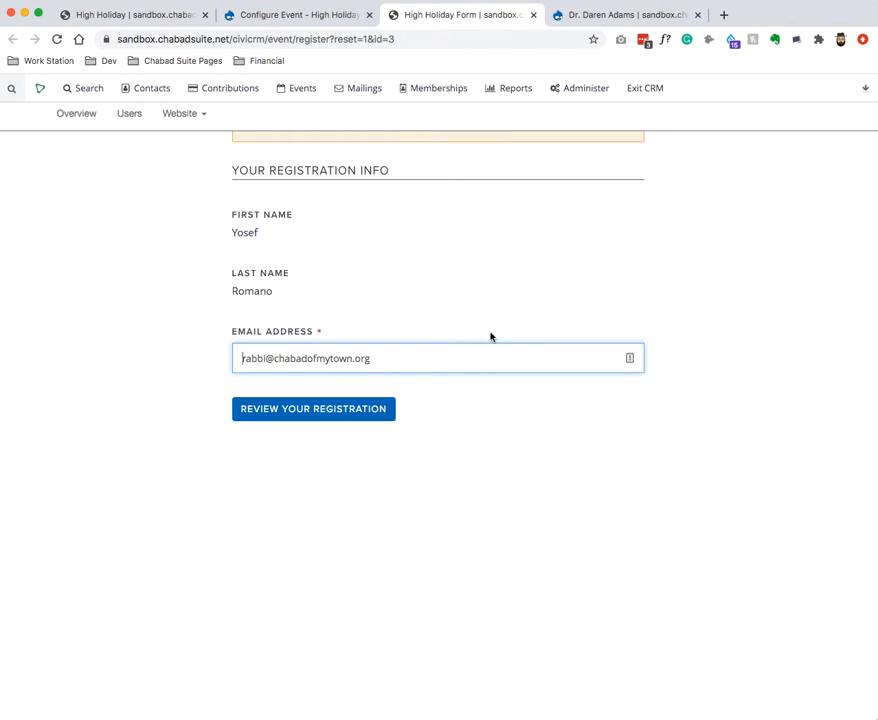
In the Registration Screen settings, preview and copy the Your Registration Info profile.
{"action": "left_click", "coordinate": [302, 17]}
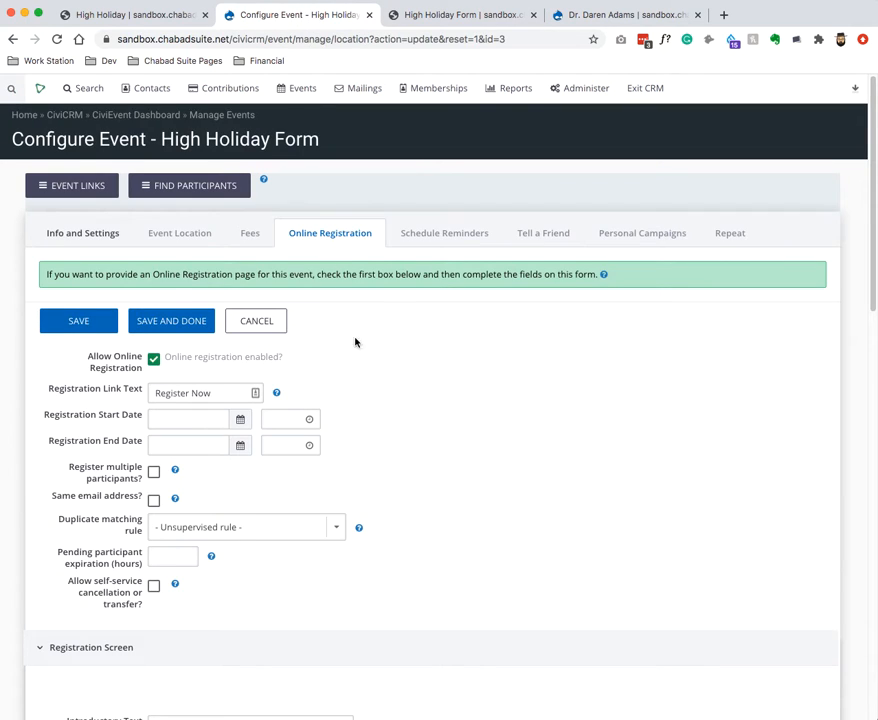
{"action": "scroll", "coordinate": [344, 355], "scroll_direction": "down", "scroll_amount": 5}
{"action": "scroll", "coordinate": [466, 333], "scroll_direction": "up", "scroll_amount": 5}
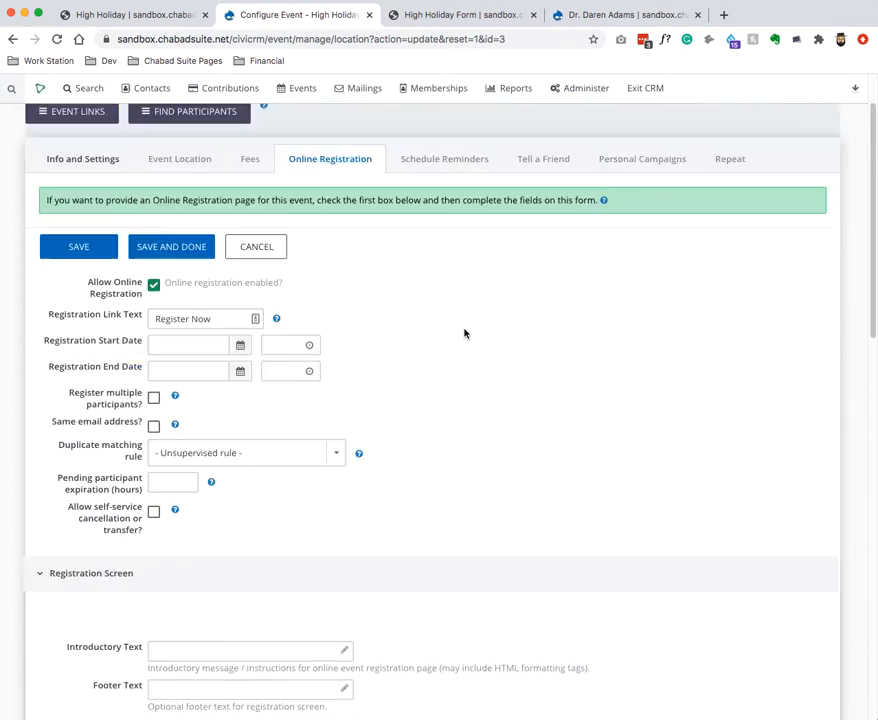
{"action": "scroll", "coordinate": [418, 416], "scroll_direction": "down", "scroll_amount": 8}
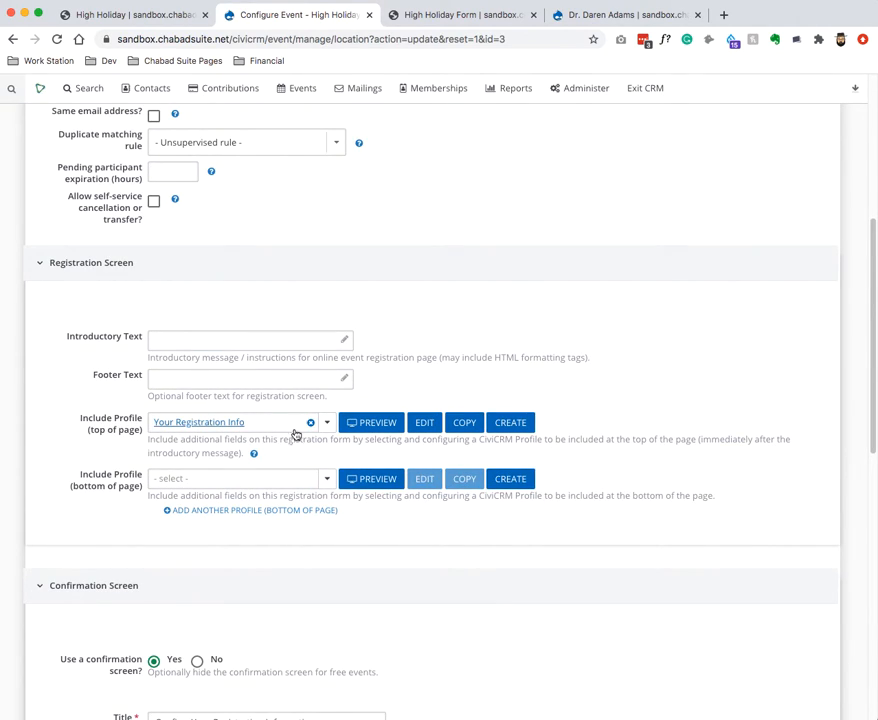
{"action": "left_click", "coordinate": [368, 424]}
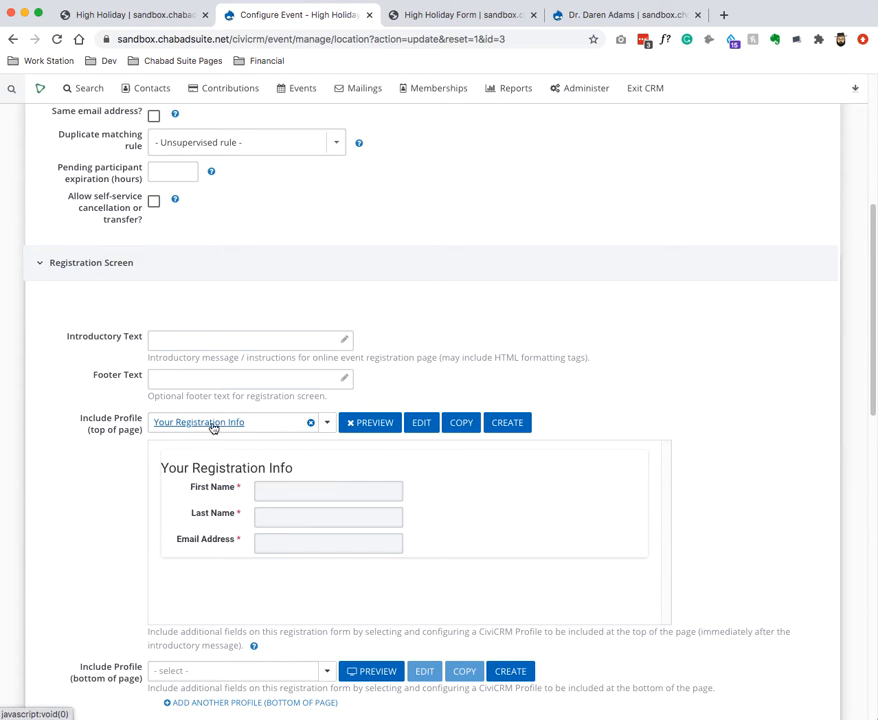
{"action": "left_click", "coordinate": [461, 424]}
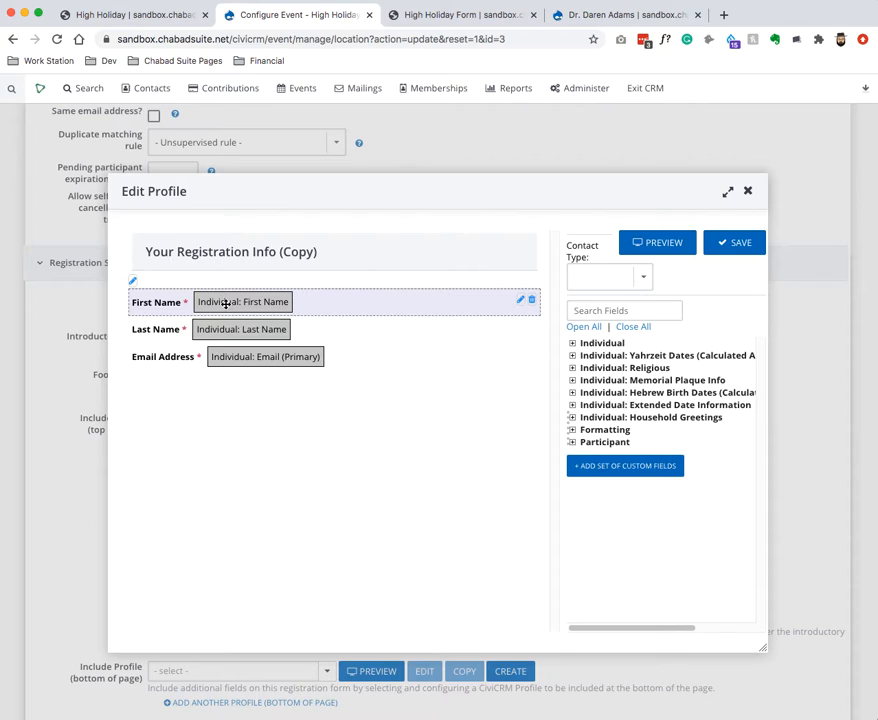
Rename the copied profile to High Holiday Options.
{"action": "left_click", "coordinate": [132, 281]}
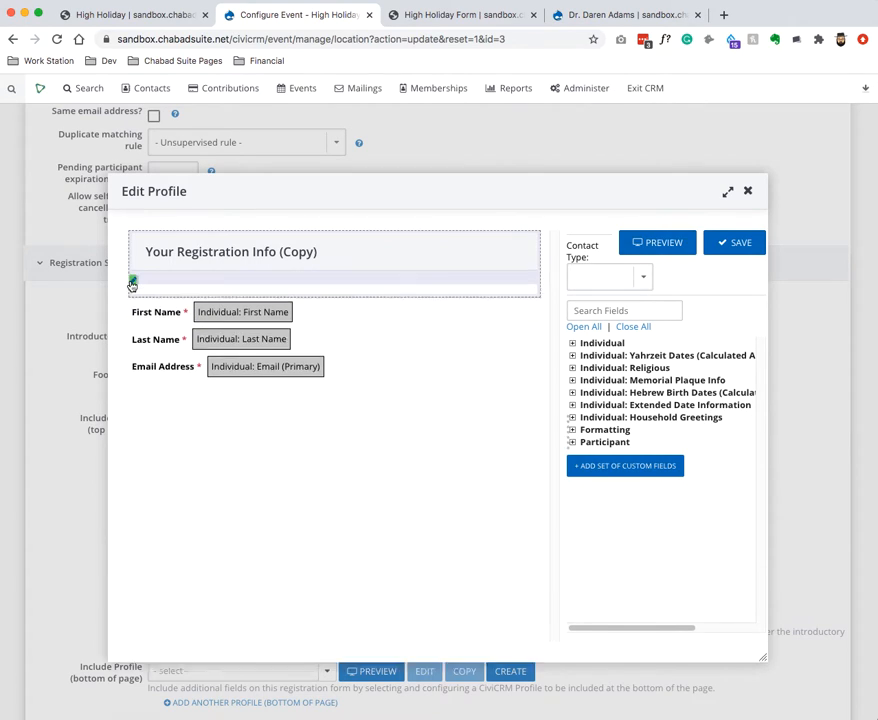
{"action": "left_click", "coordinate": [317, 339]}
{"action": "key", "text": "super+a"}
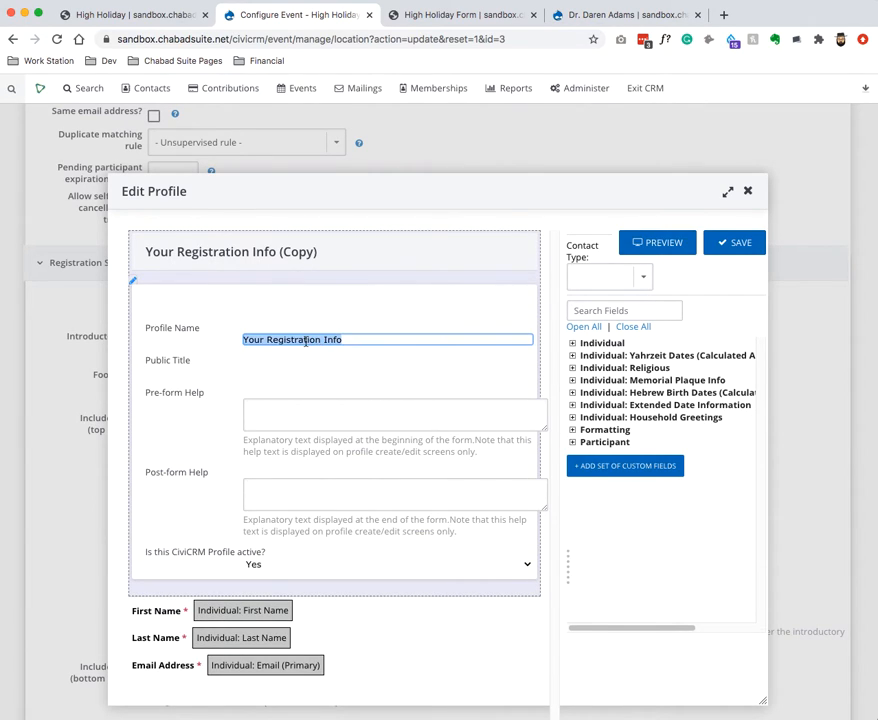
{"action": "type", "text": "High Holida"}
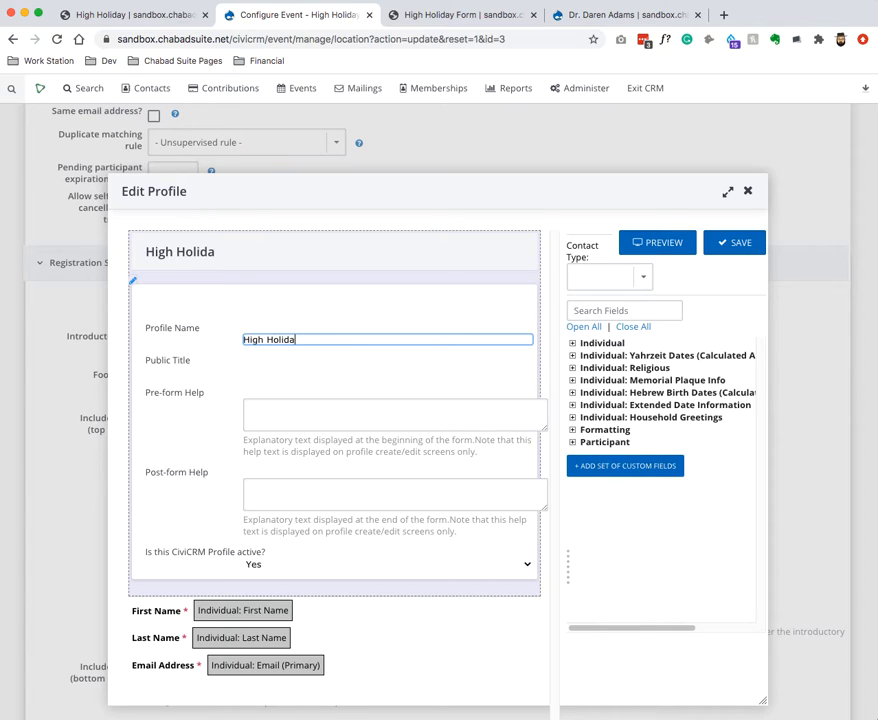
{"action": "type", "text": "y Options"}
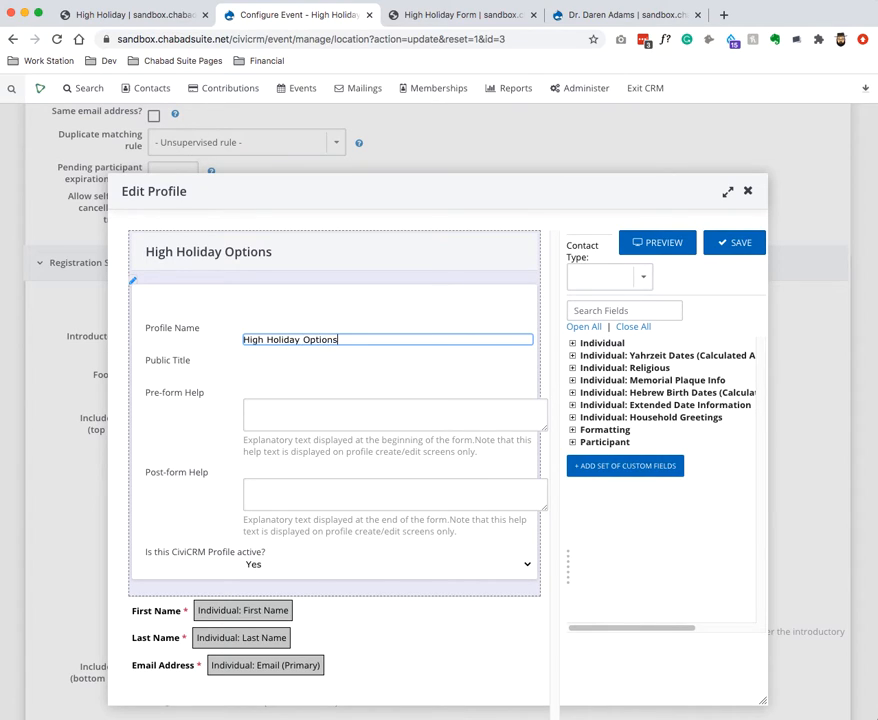
{"action": "left_click", "coordinate": [132, 283]}
Find the Phone field and add it to the profile form.
{"action": "left_click", "coordinate": [583, 309]}
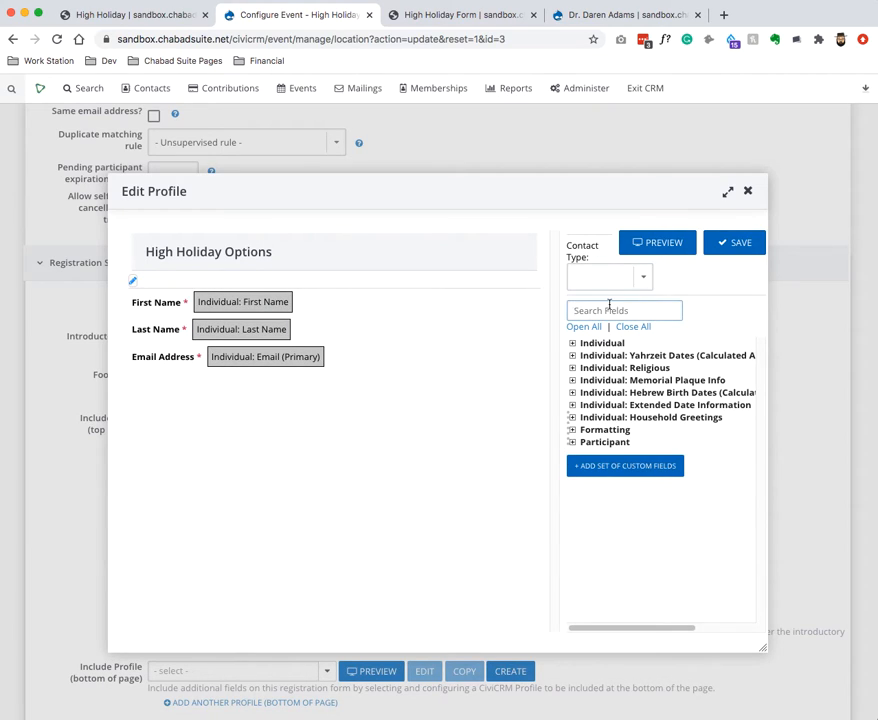
{"action": "type", "text": "phone"}
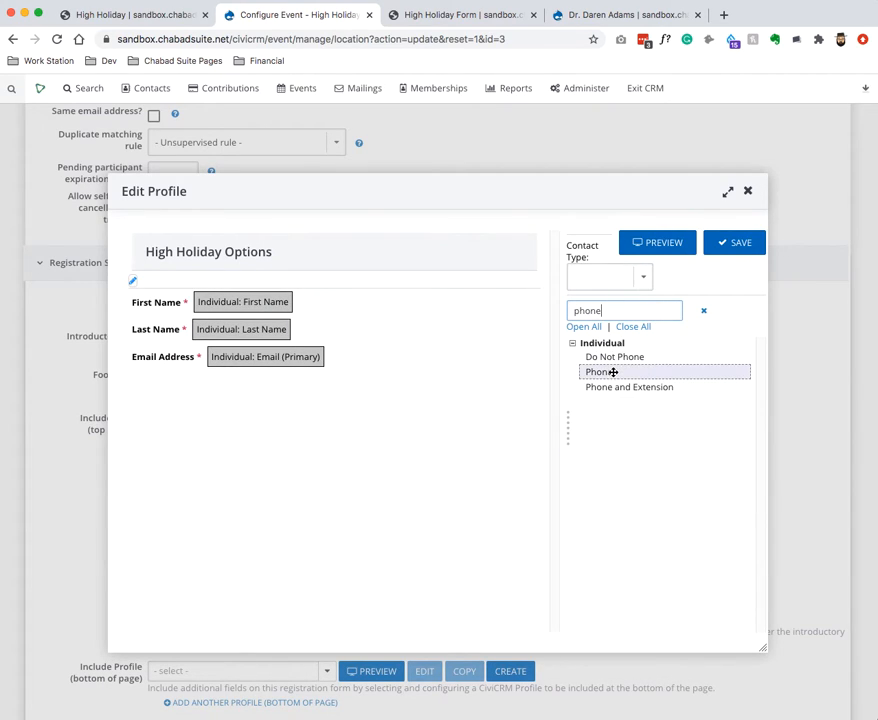
{"action": "left_click_drag", "start_coordinate": [611, 368], "coordinate": [198, 386]}
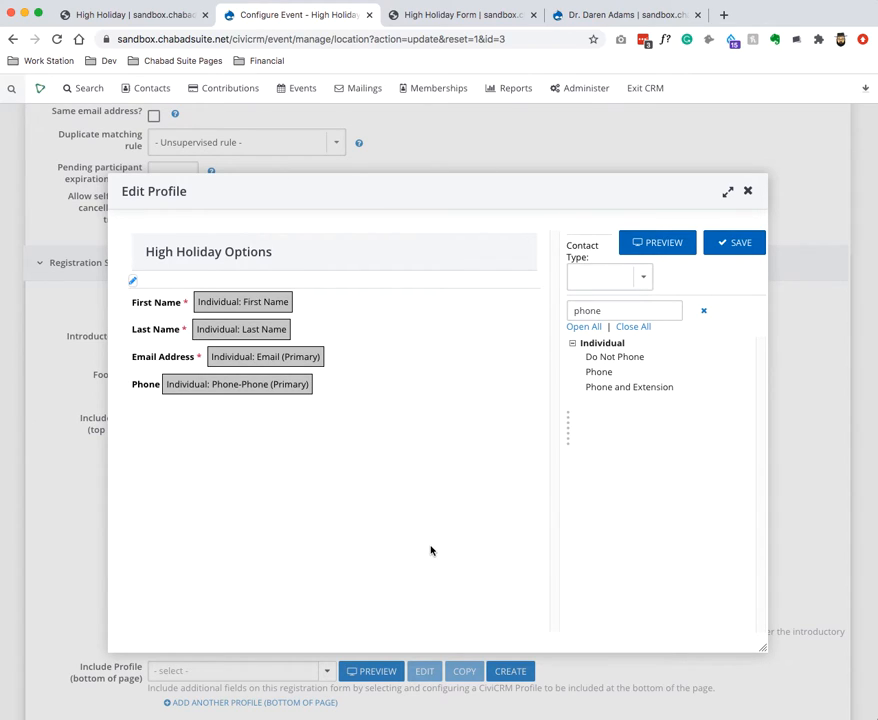
{"action": "left_click", "coordinate": [704, 311]}
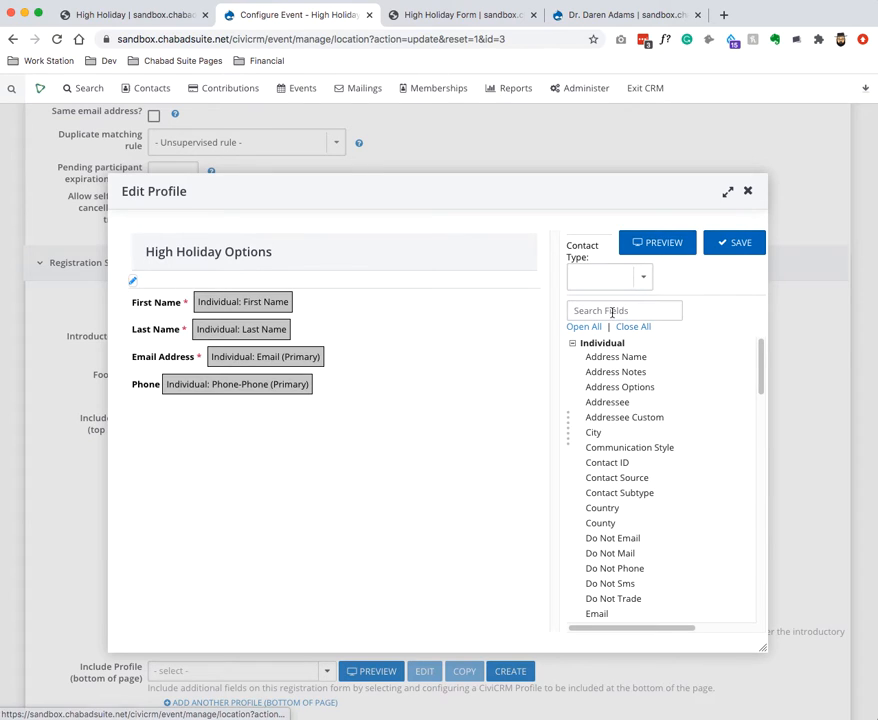
Collapse the Individual, Religious and Memorial Plaque Info groups and start a new custom field set.
{"action": "left_click", "coordinate": [572, 343]}
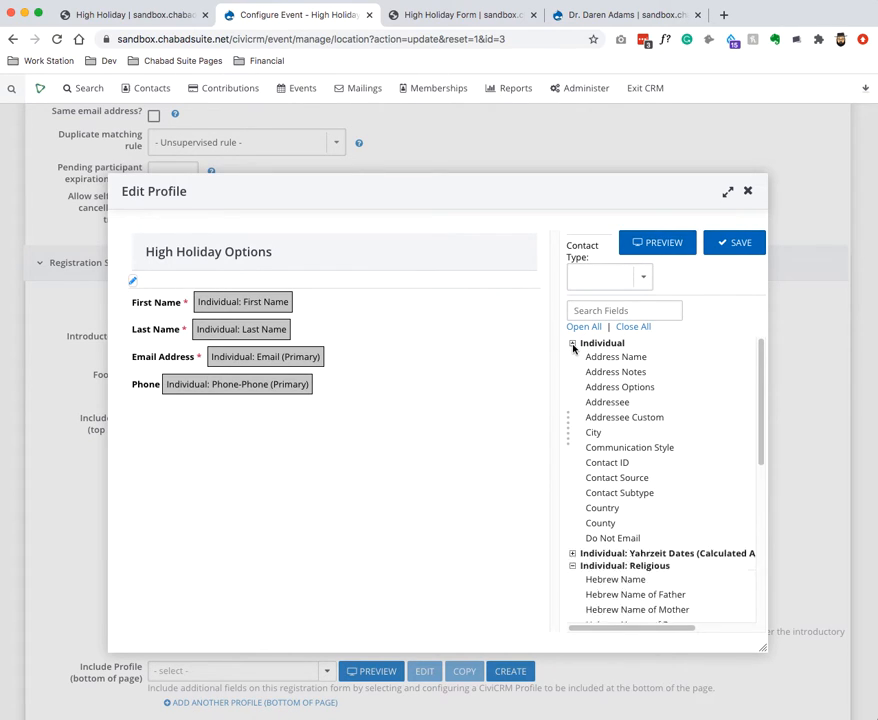
{"action": "left_click", "coordinate": [573, 368]}
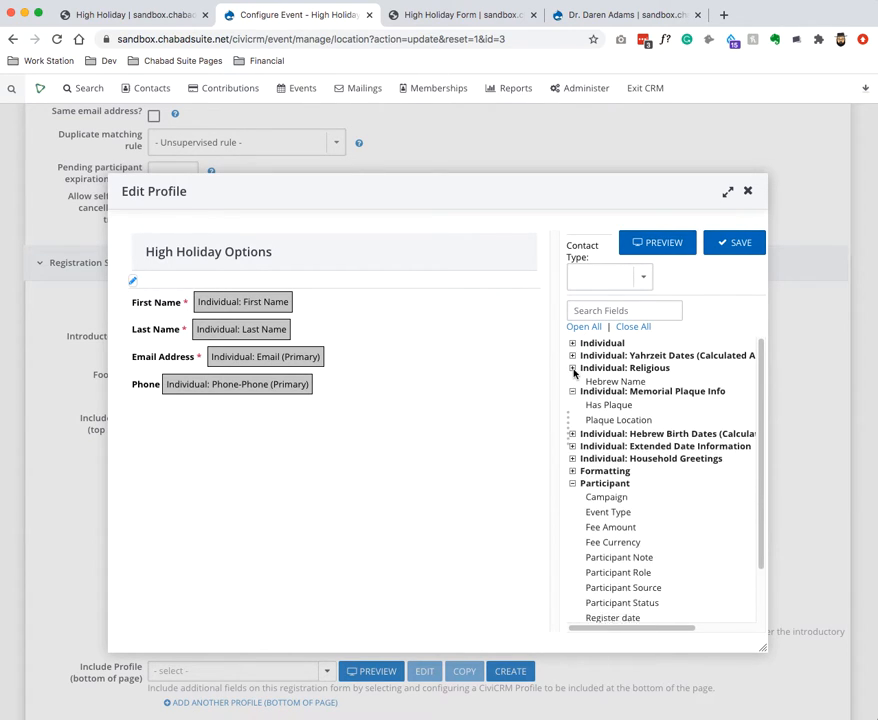
{"action": "left_click", "coordinate": [573, 382]}
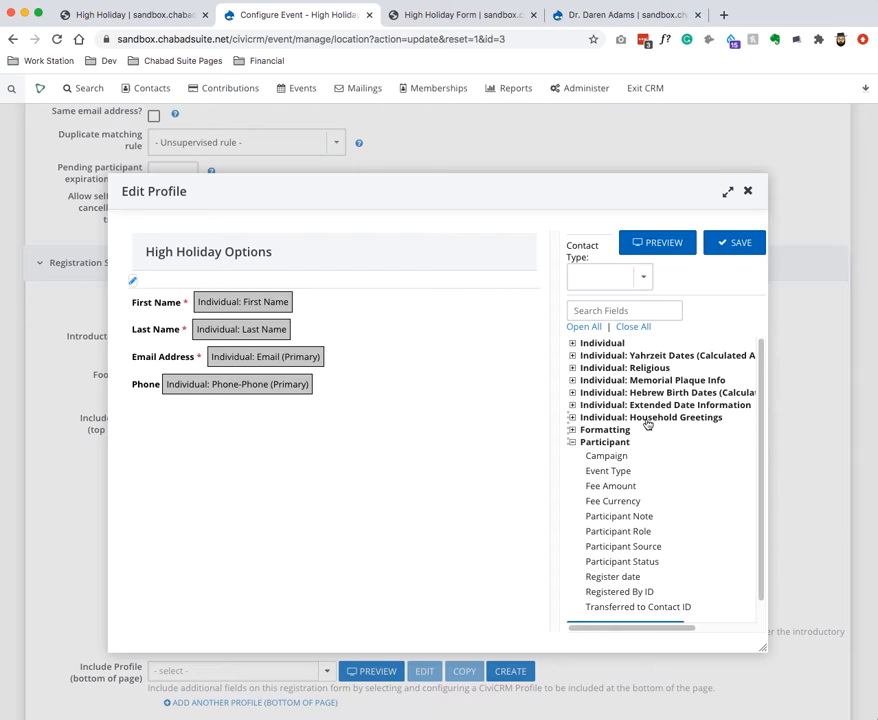
{"action": "scroll", "coordinate": [650, 424], "scroll_direction": "down", "scroll_amount": 1}
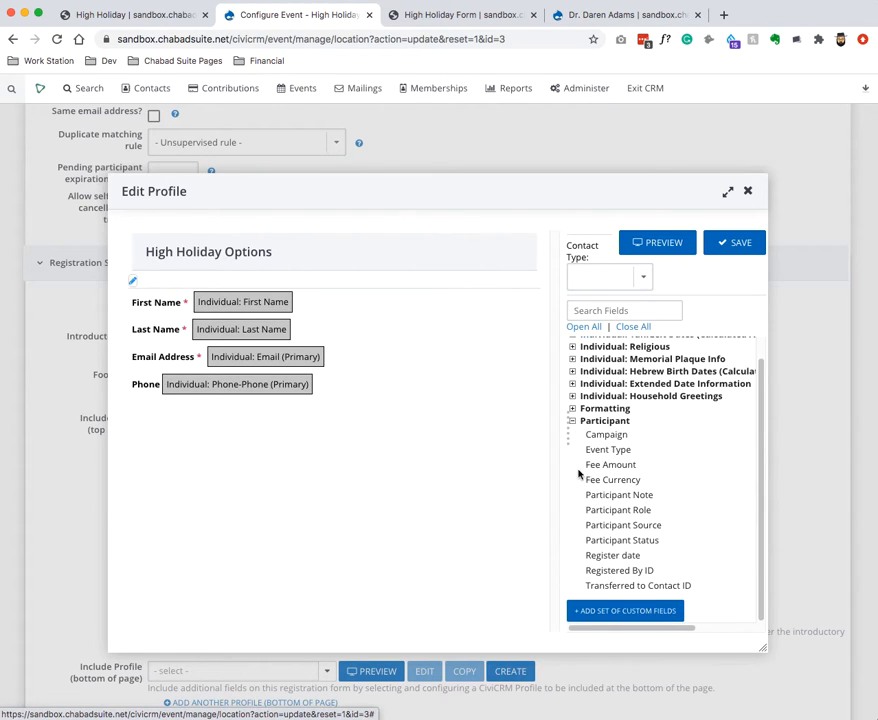
{"action": "left_click", "coordinate": [607, 612]}
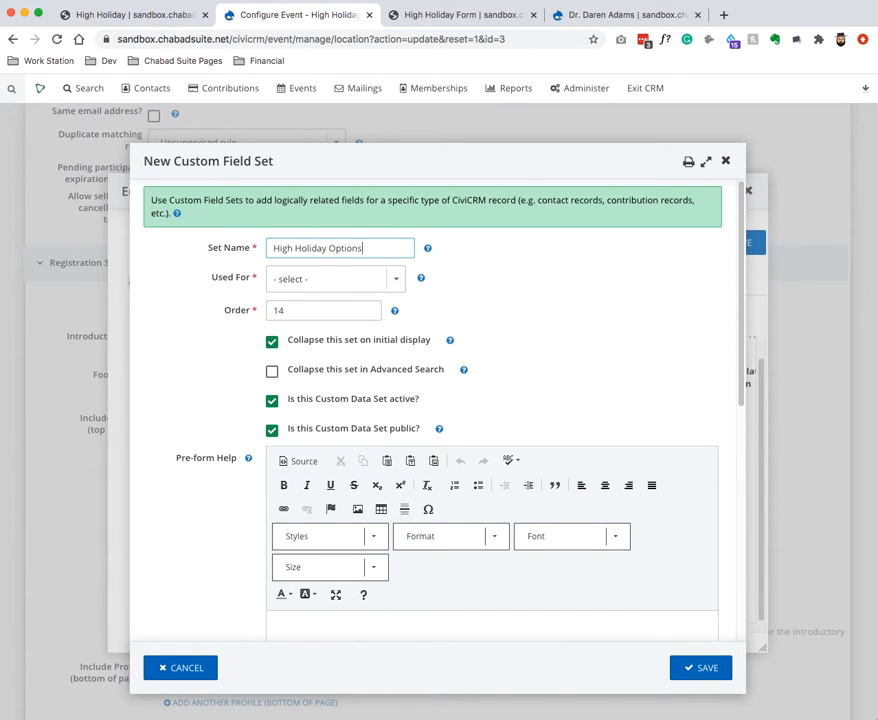
Set the High Holiday Options field set to be used for Participants and save it.
{"action": "left_click", "coordinate": [325, 278]}
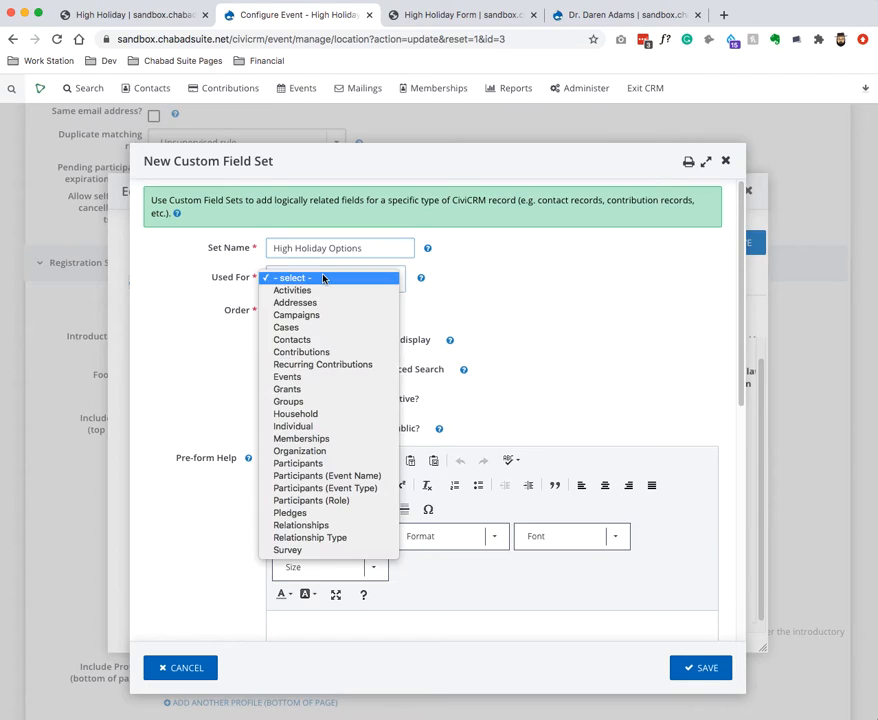
{"action": "left_click", "coordinate": [289, 487]}
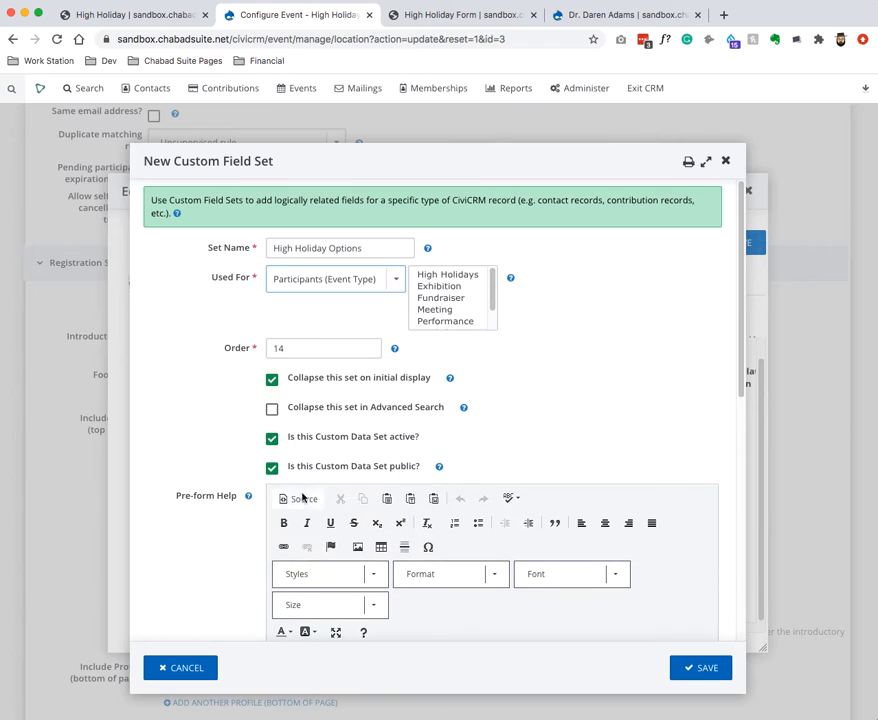
{"action": "left_click", "coordinate": [462, 275]}
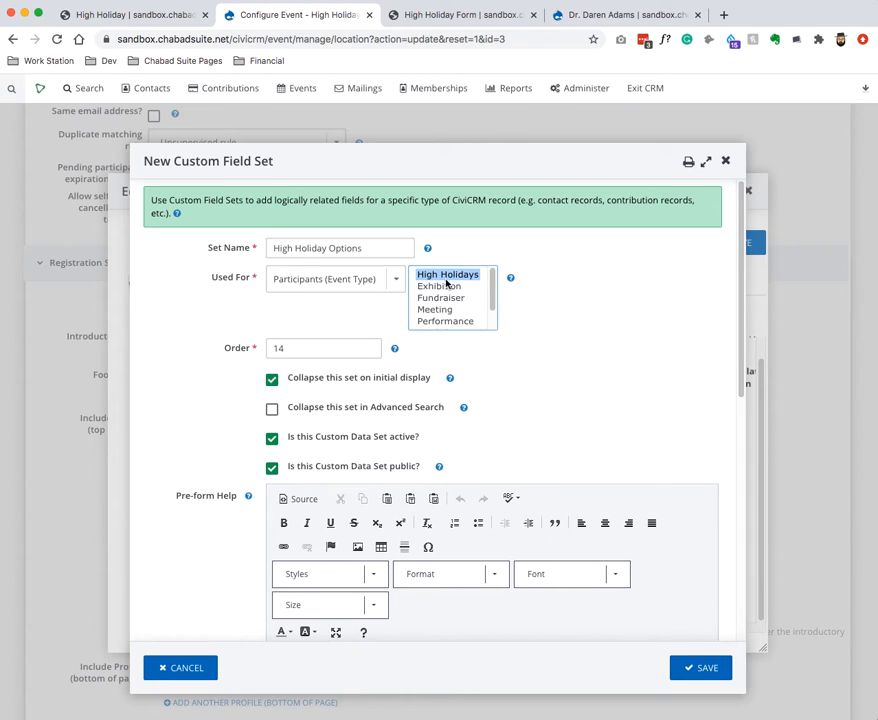
{"action": "scroll", "coordinate": [594, 421], "scroll_direction": "down", "scroll_amount": 5}
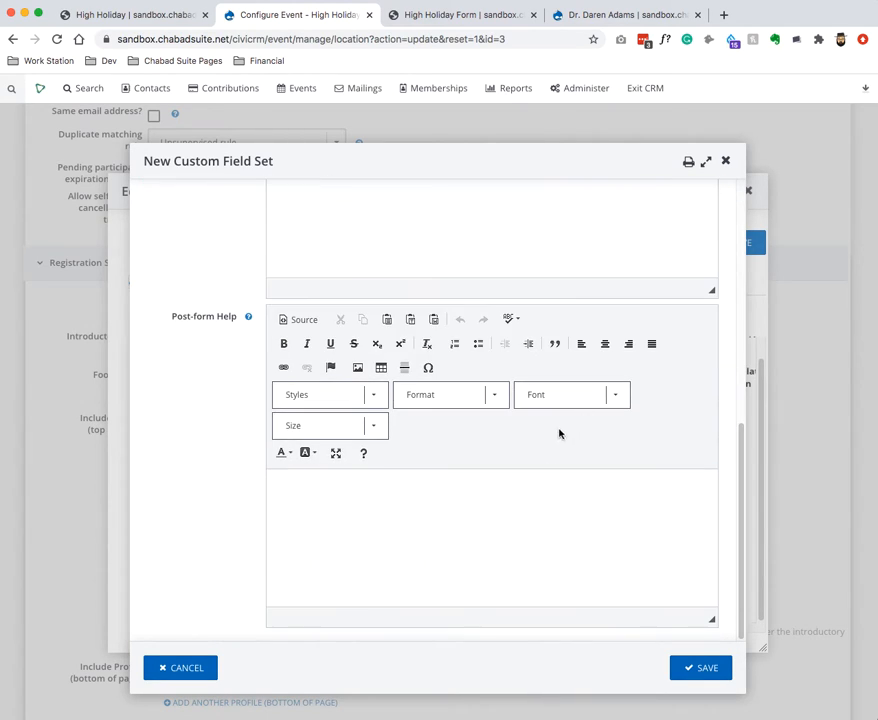
{"action": "scroll", "coordinate": [653, 605], "scroll_direction": "up", "scroll_amount": 6}
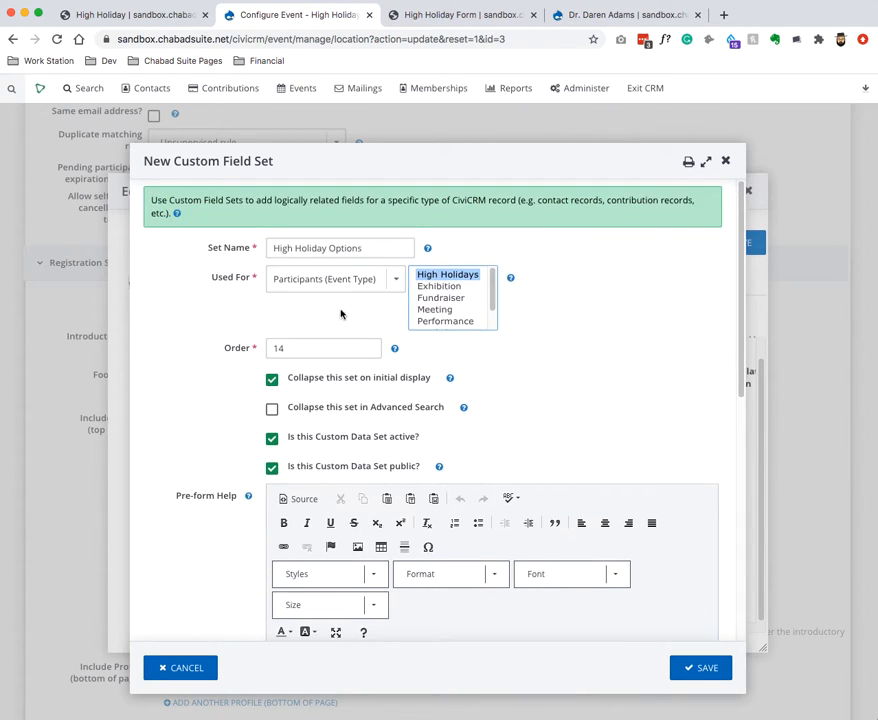
{"action": "left_click", "coordinate": [335, 279]}
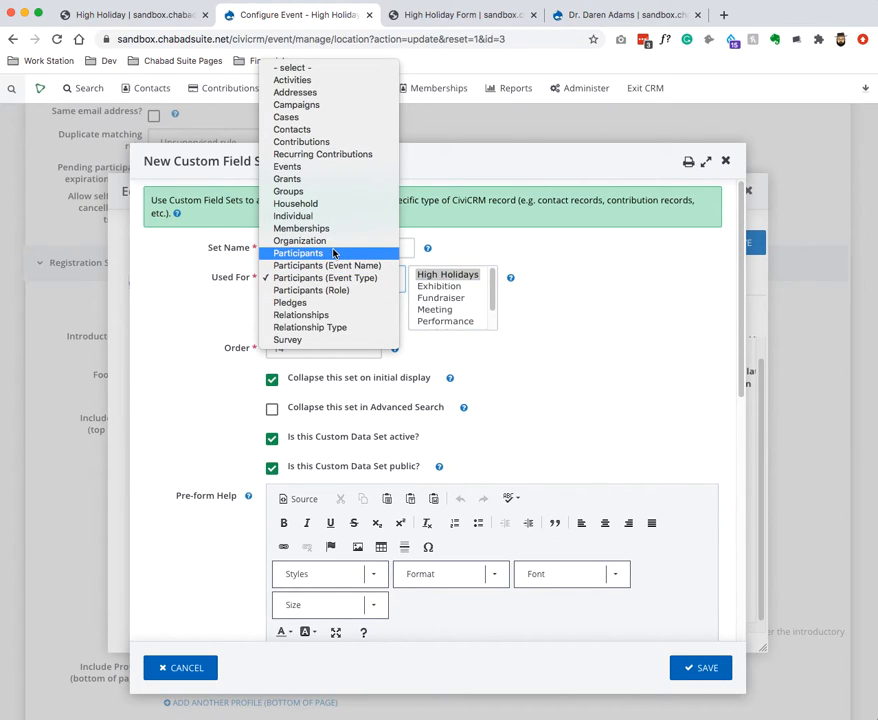
{"action": "left_click", "coordinate": [331, 256]}
{"action": "left_click", "coordinate": [353, 280]}
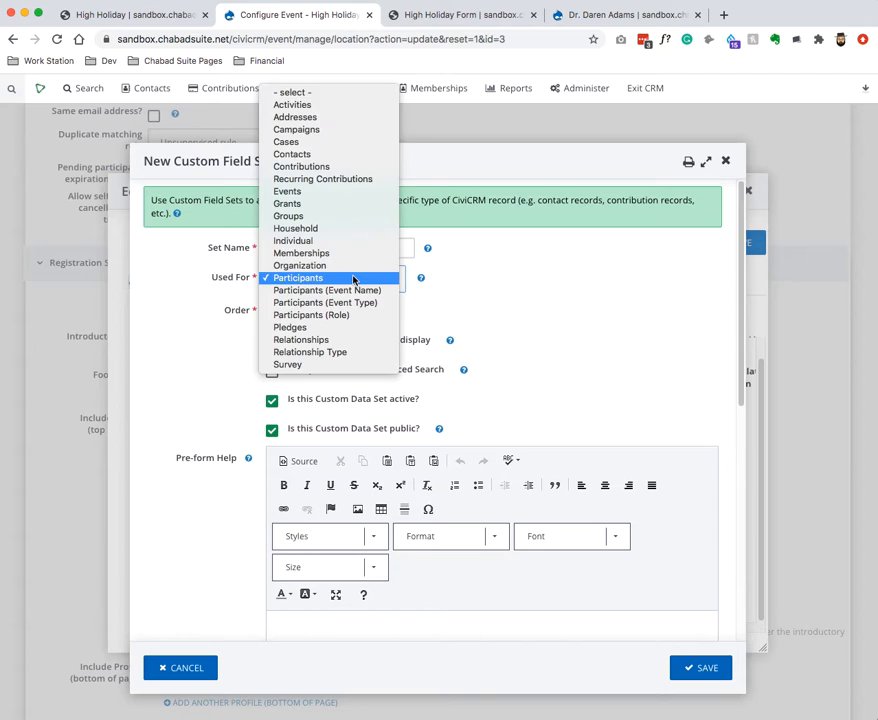
{"action": "left_click", "coordinate": [353, 280]}
{"action": "left_click", "coordinate": [314, 278]}
{"action": "left_click", "coordinate": [312, 280]}
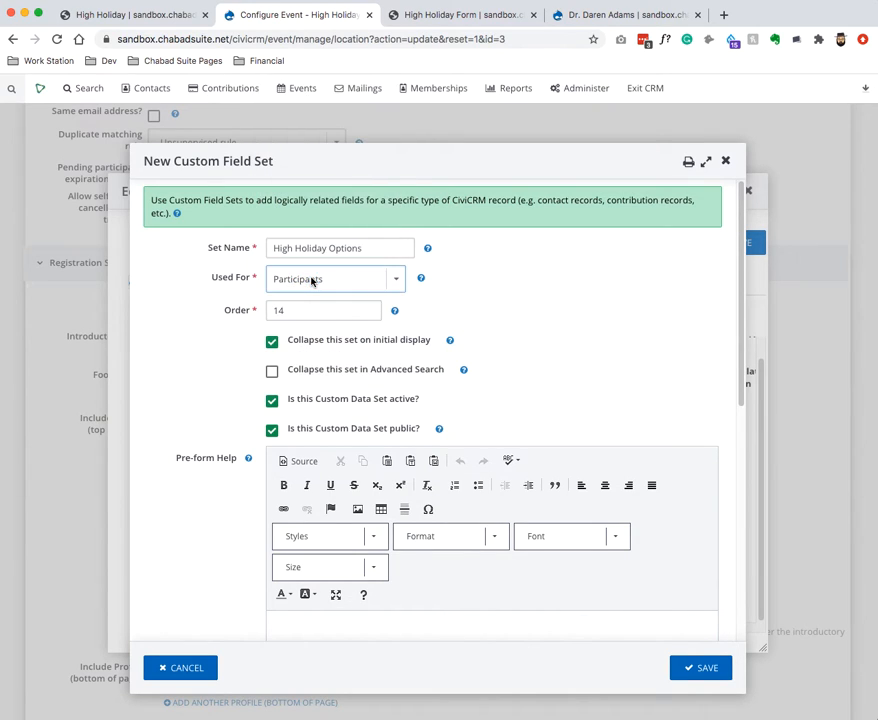
{"action": "scroll", "coordinate": [530, 380], "scroll_direction": "down", "scroll_amount": 5}
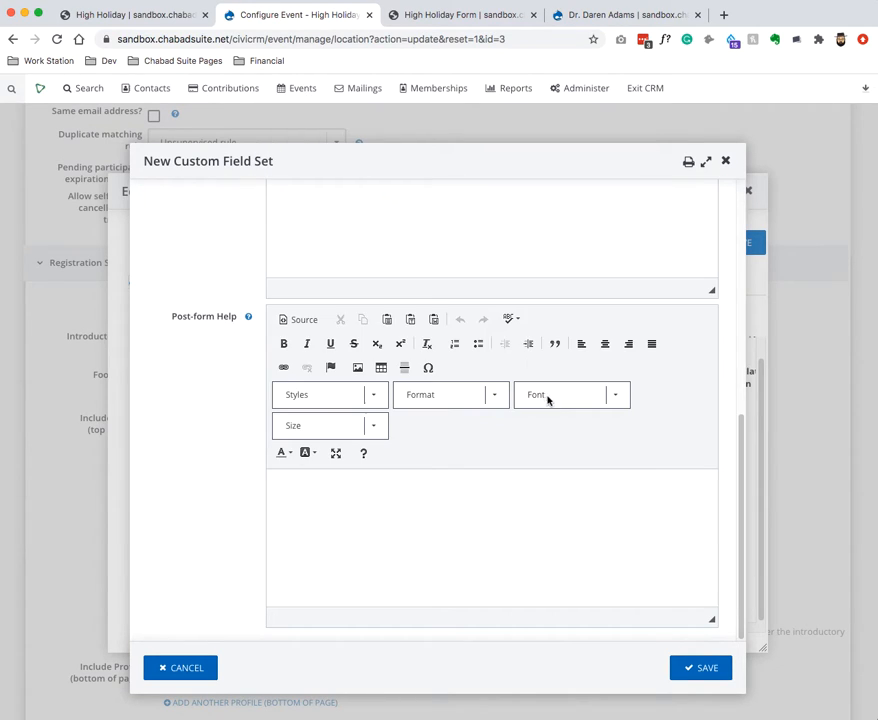
{"action": "left_click", "coordinate": [698, 669]}
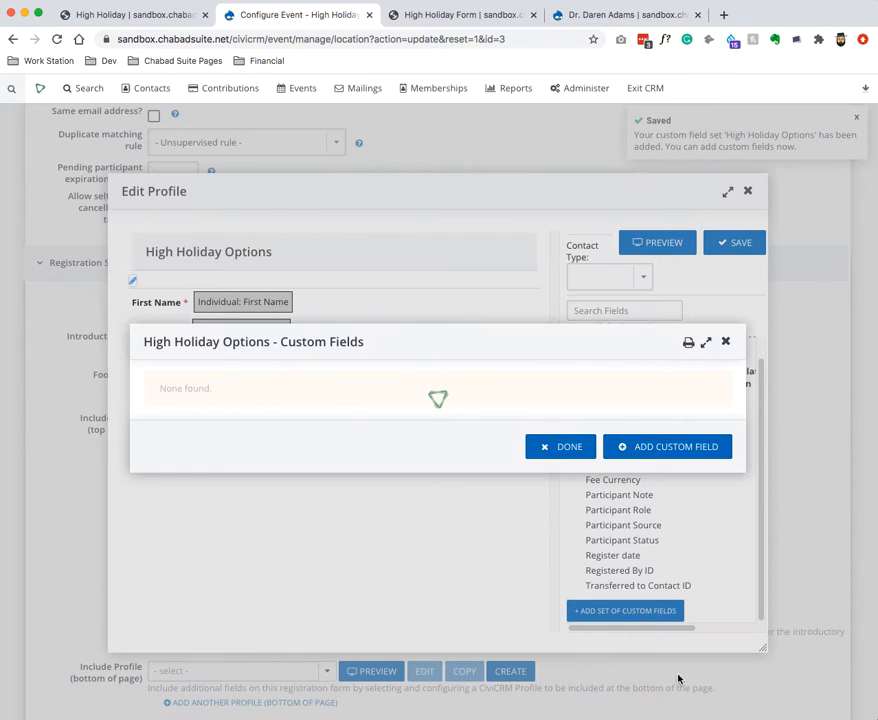
Add a checkbox field labelled 'Which Services are you going to att' with extra option rows.
{"action": "left_click", "coordinate": [647, 452]}
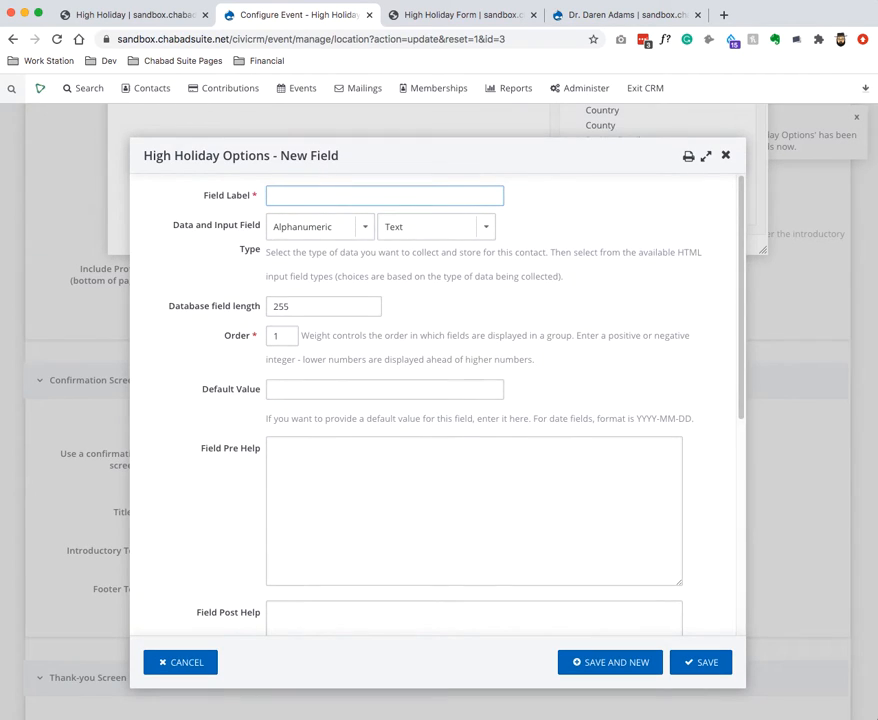
{"action": "type", "text": "Which Services are you going to attend"}
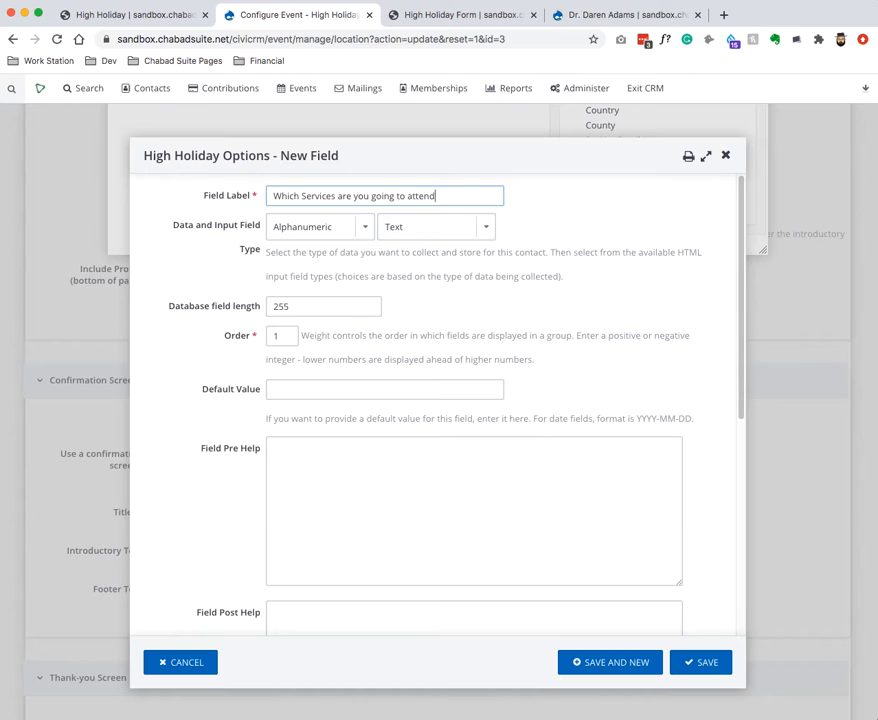
{"action": "left_click", "coordinate": [384, 227]}
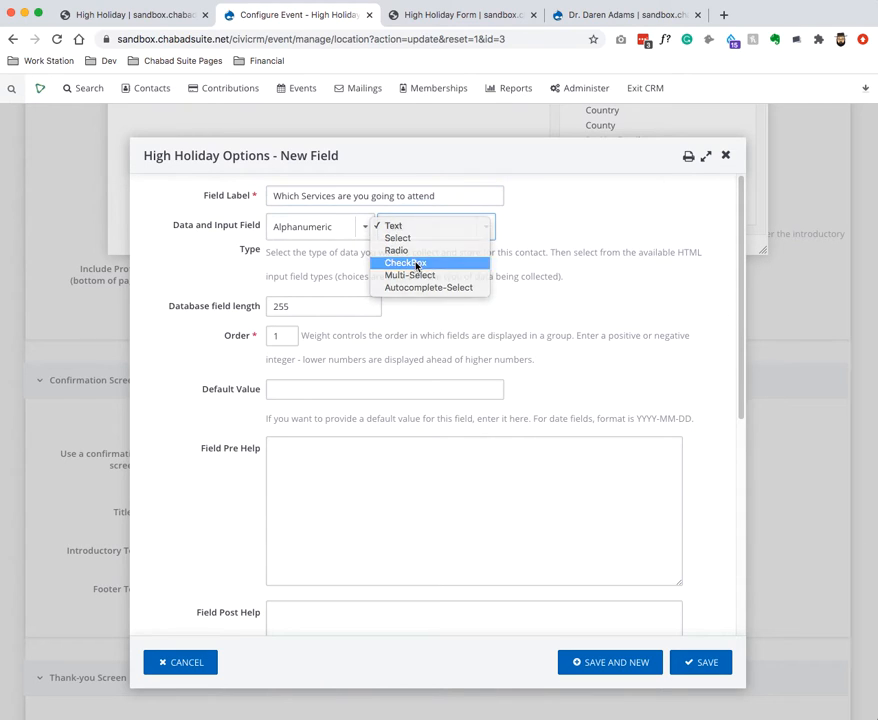
{"action": "left_click", "coordinate": [395, 261]}
{"action": "left_click", "coordinate": [190, 544]}
{"action": "left_click", "coordinate": [190, 544]}
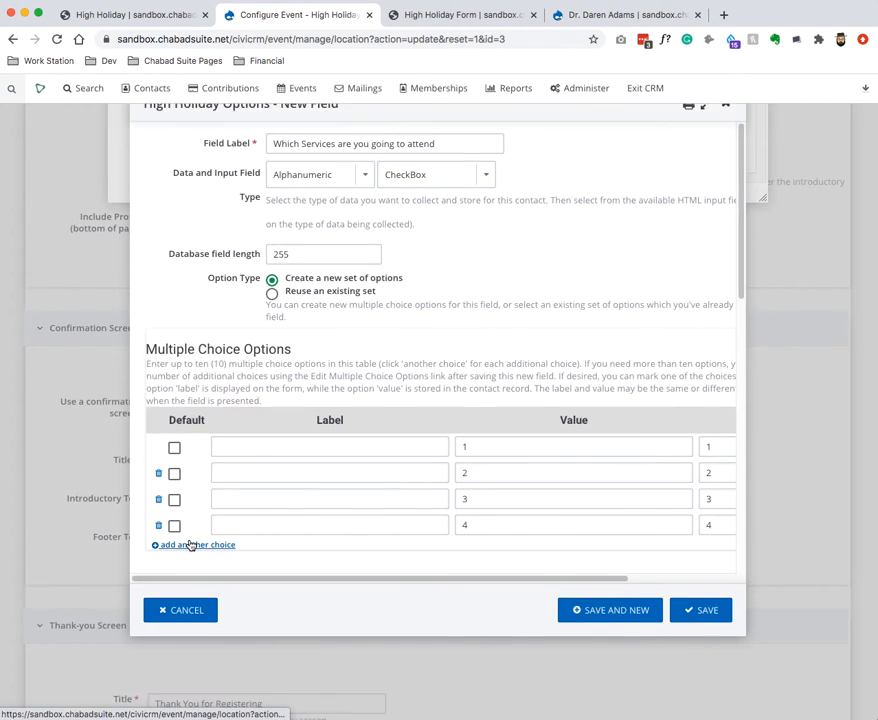
{"action": "left_click", "coordinate": [192, 542]}
{"action": "left_click", "coordinate": [192, 542]}
Enter RH Night 1 and RH Day 1 as the first choices and copy them into rows three to six.
{"action": "left_click", "coordinate": [294, 392]}
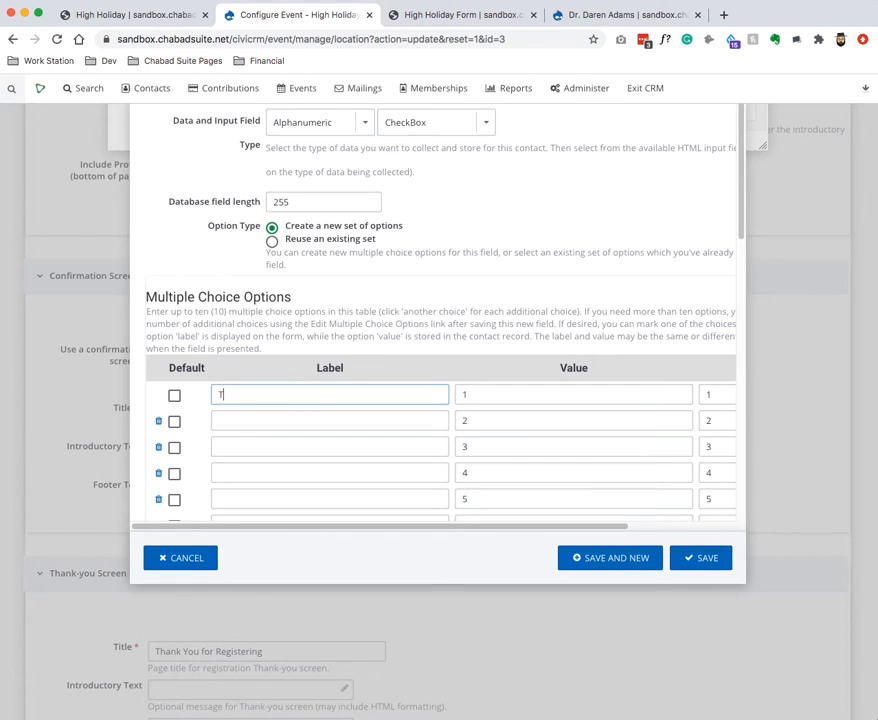
{"action": "type", "text": "RH day 1"}
{"action": "key", "text": "Tab"}
{"action": "key", "text": "Tab"}
{"action": "key", "text": "Tab"}
{"action": "key", "text": "Tab"}
{"action": "key", "text": "Tab"}
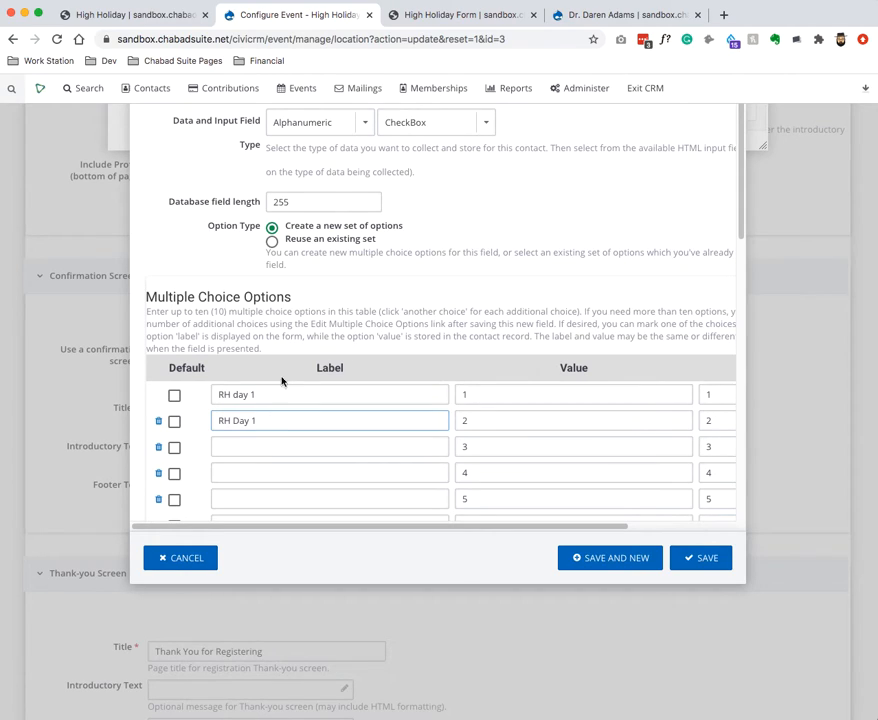
{"action": "double_click", "coordinate": [239, 394]}
{"action": "type", "text": "Night"}
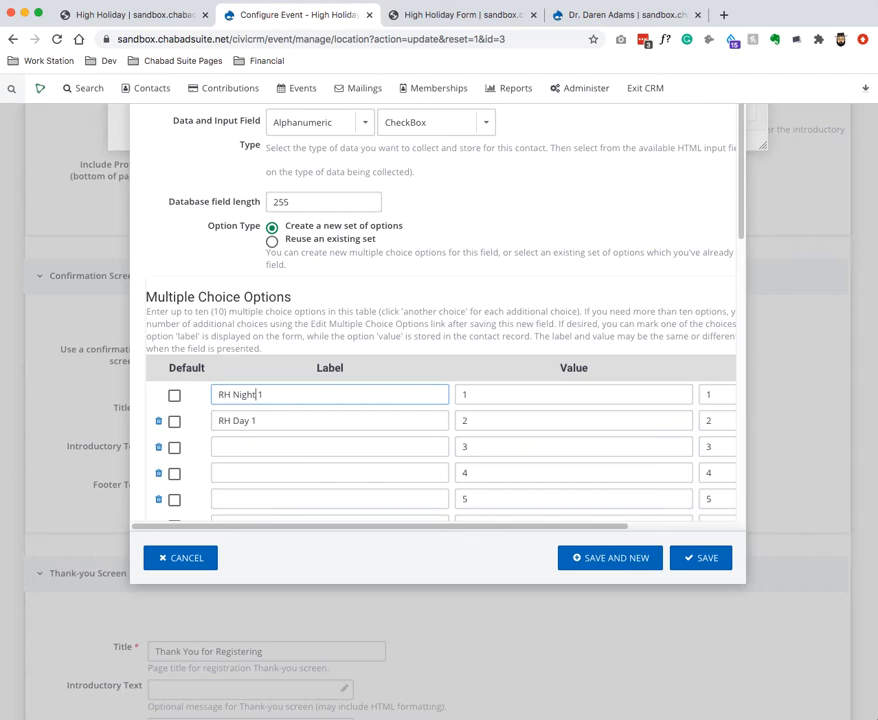
{"action": "triple_click", "coordinate": [269, 392]}
{"action": "key", "text": "ctrl+c"}
{"action": "left_click", "coordinate": [246, 444]}
{"action": "key", "text": "ctrl+v"}
{"action": "triple_click", "coordinate": [247, 424]}
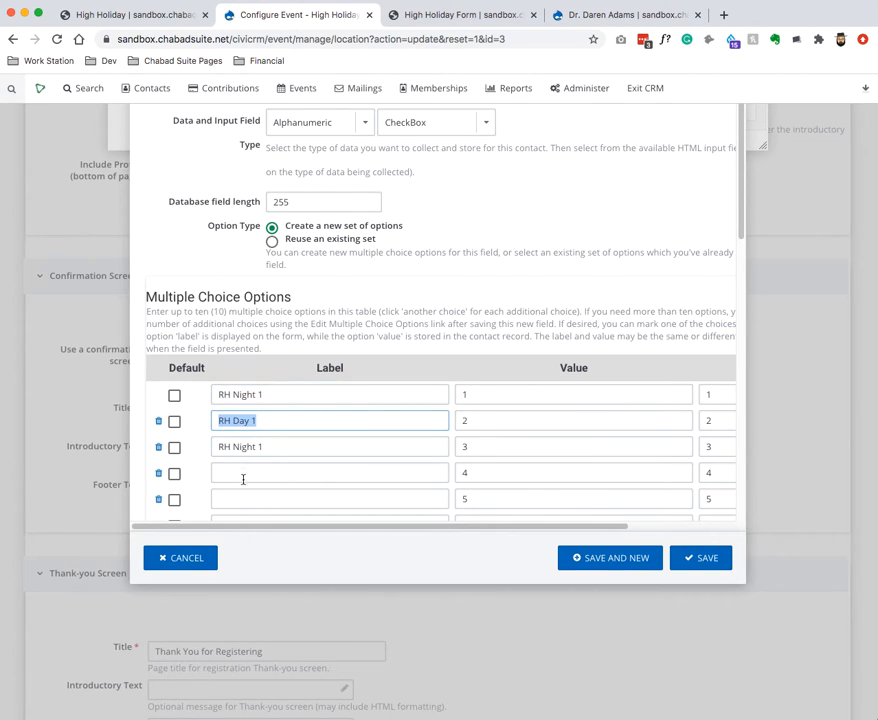
{"action": "key", "text": "ctrl+c"}
{"action": "left_click", "coordinate": [245, 472]}
{"action": "key", "text": "ctrl+v"}
{"action": "left_click", "coordinate": [247, 500]}
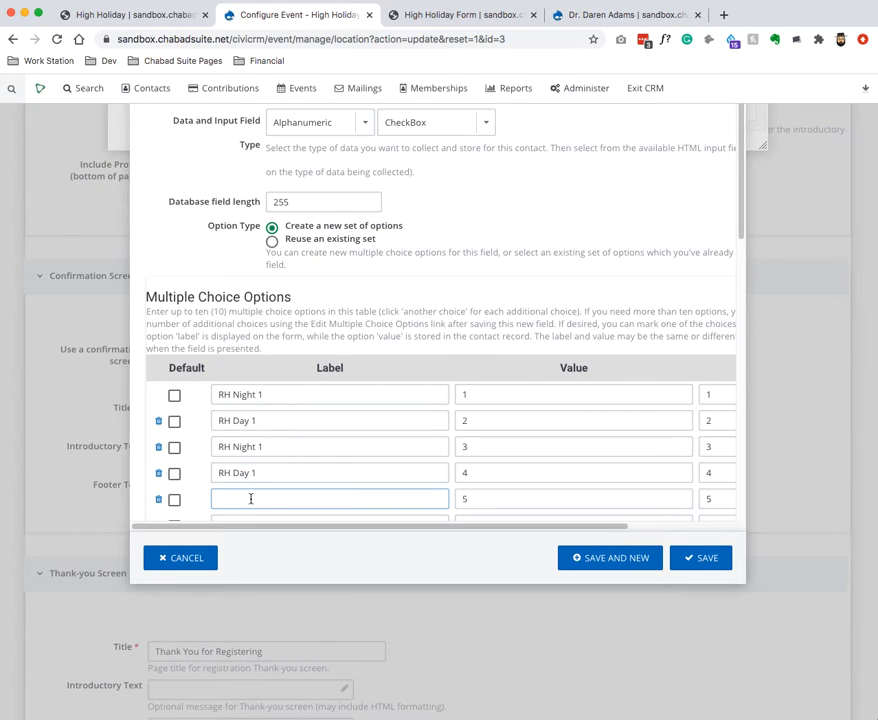
{"action": "key", "text": "super+shift+v"}
{"action": "mouse_move", "coordinate": [330, 517]}
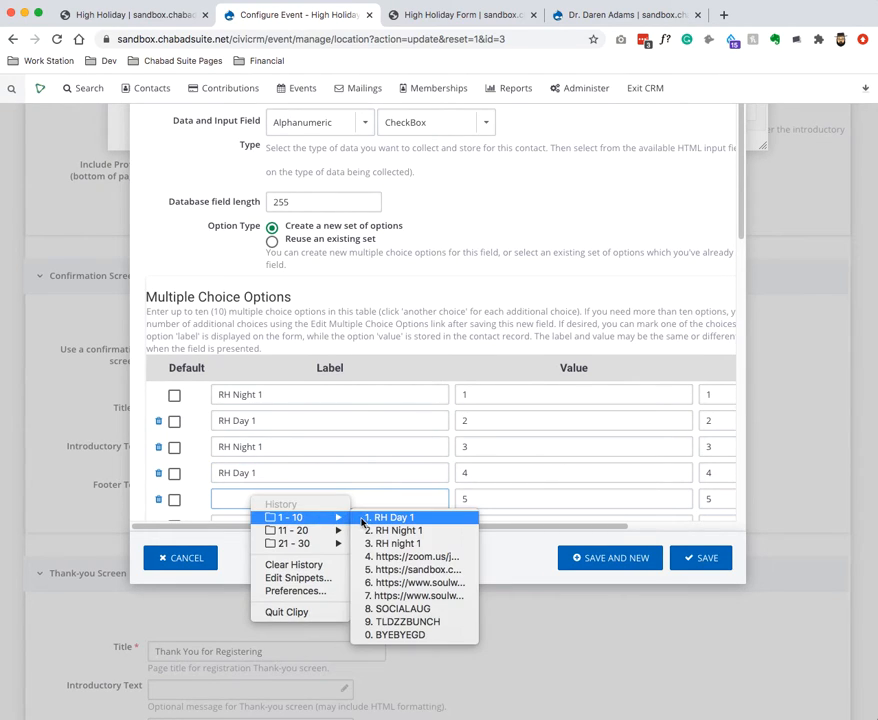
{"action": "left_click", "coordinate": [375, 531]}
{"action": "scroll", "coordinate": [350, 505], "scroll_direction": "down", "scroll_amount": 2}
{"action": "left_click", "coordinate": [276, 482]}
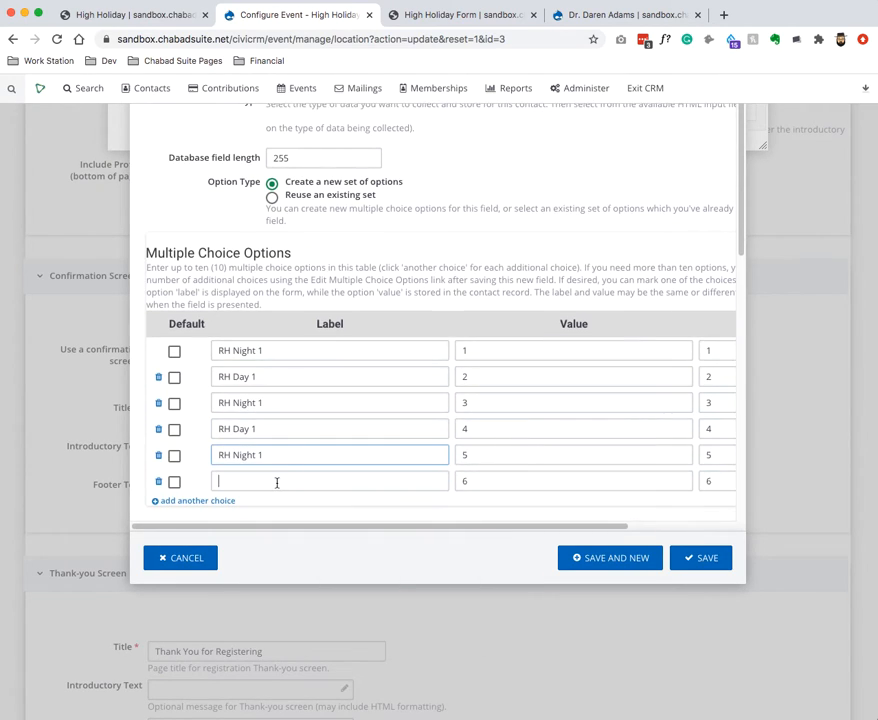
{"action": "key", "text": "super+shift+v"}
{"action": "mouse_move", "coordinate": [327, 508]}
{"action": "left_click", "coordinate": [440, 514]}
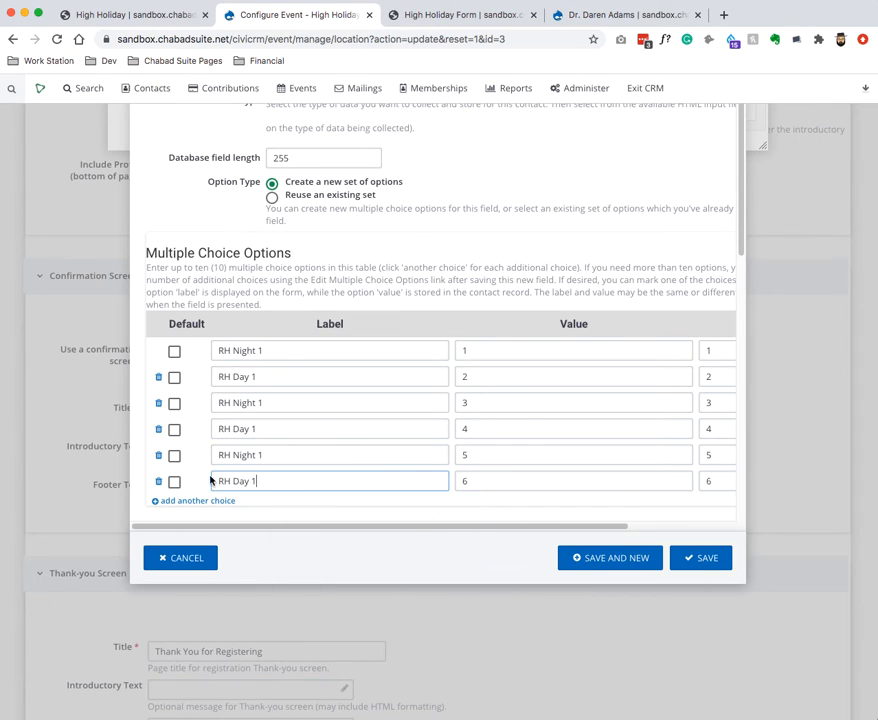
Change the copied choices to RH Night 2, RH Day 2, YK Night 1 and YK Day 1.
{"action": "double_click", "coordinate": [260, 402]}
{"action": "type", "text": "2"}
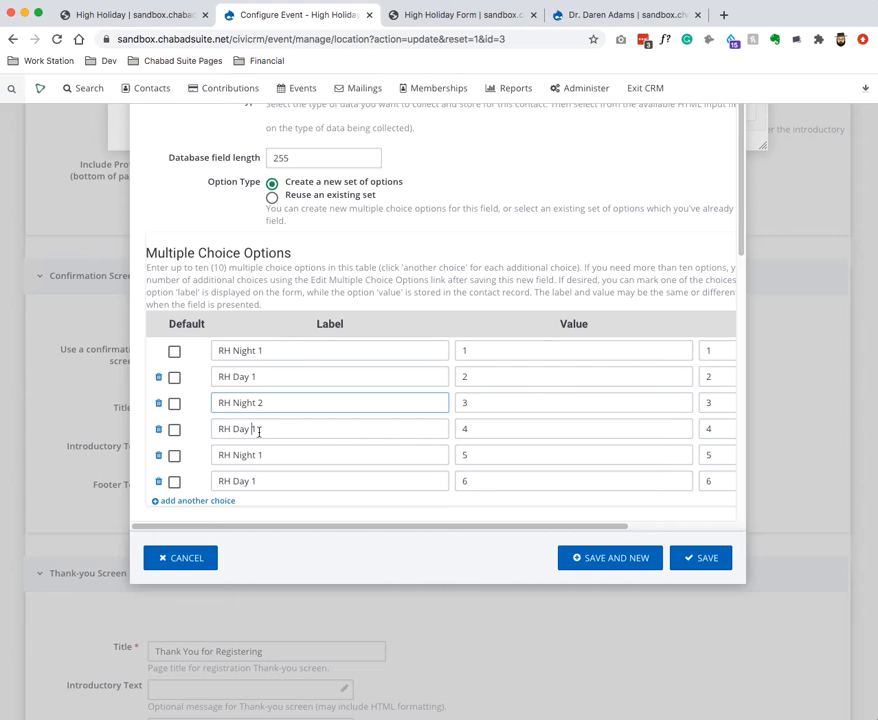
{"action": "double_click", "coordinate": [259, 429]}
{"action": "type", "text": "2"}
{"action": "double_click", "coordinate": [220, 457]}
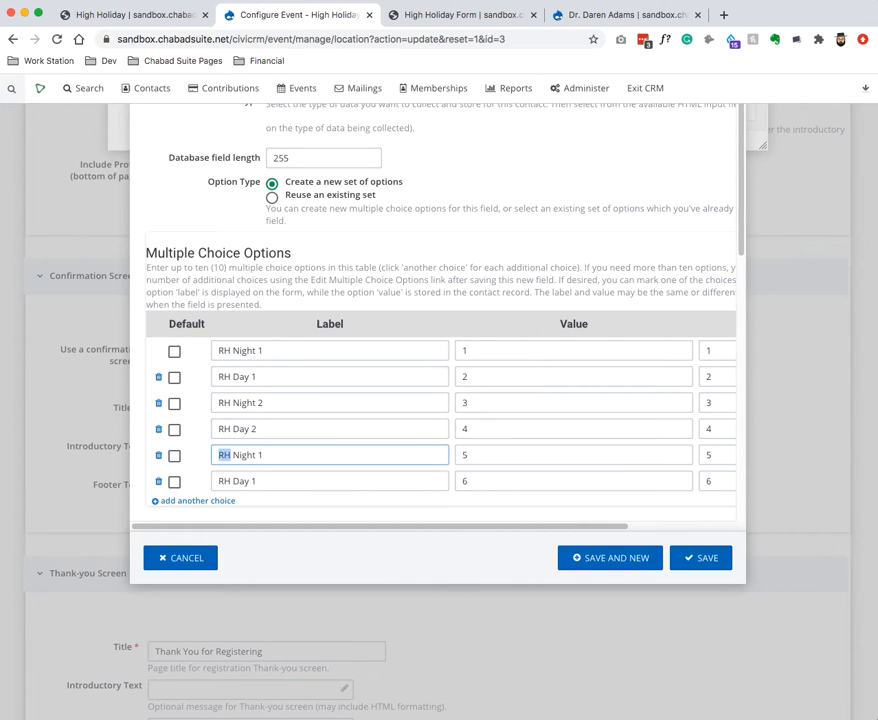
{"action": "type", "text": "YK"}
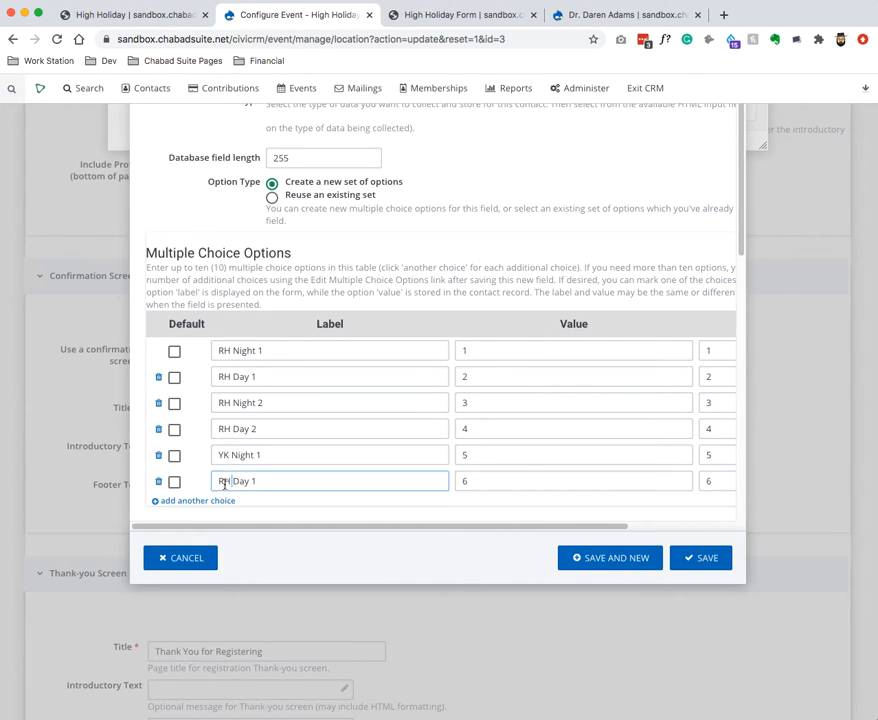
{"action": "double_click", "coordinate": [221, 482]}
{"action": "type", "text": "YK"}
{"action": "key", "text": "BackSpace"}
{"action": "type", "text": "K"}
{"action": "left_click", "coordinate": [259, 350]}
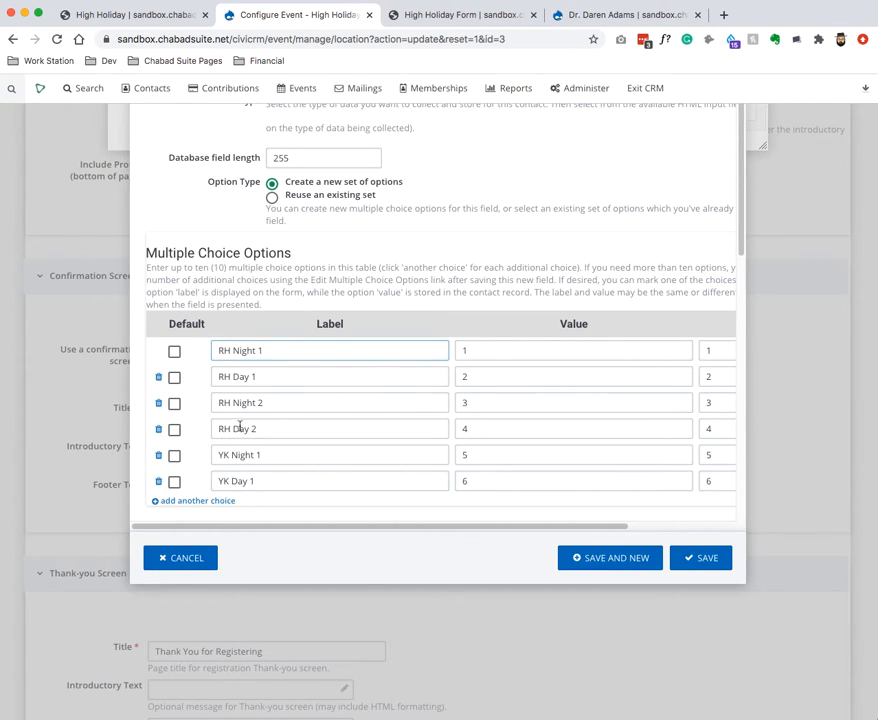
Make the services field searchable, then save it and start a new field.
{"action": "scroll", "coordinate": [394, 469], "scroll_direction": "down", "scroll_amount": 10}
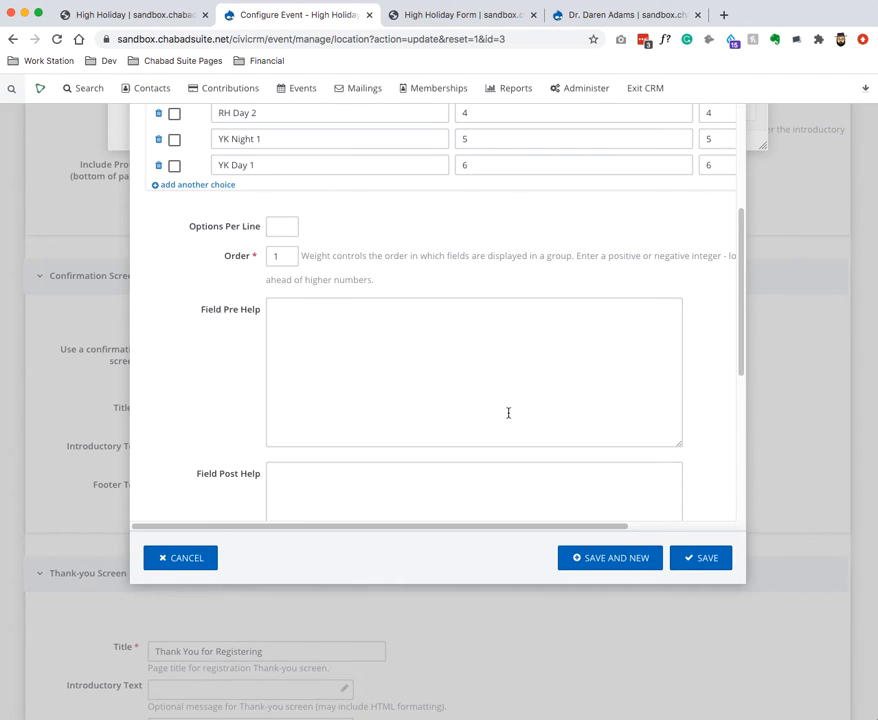
{"action": "left_click_drag", "start_coordinate": [157, 388], "coordinate": [270, 394]}
{"action": "left_click", "coordinate": [271, 390]}
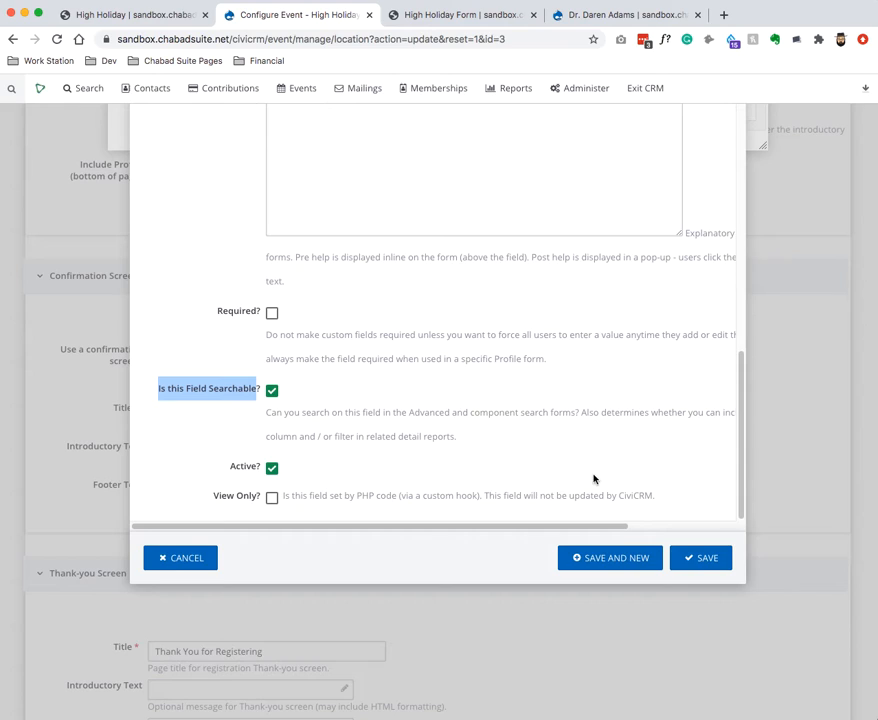
{"action": "left_click", "coordinate": [609, 566]}
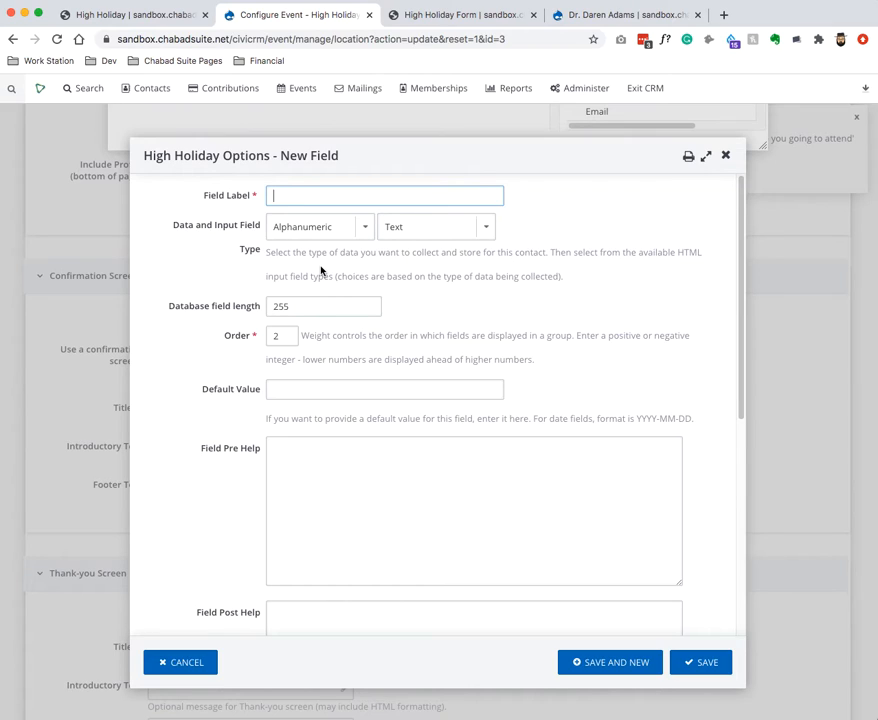
Label the field 'How many adults for the community dinner' and make it a Select dropdown.
{"action": "type", "text": "How manty-s"}
{"action": "key", "text": "BackSpace"}
{"action": "key", "text": "BackSpace"}
{"action": "key", "text": "BackSpace"}
{"action": "key", "text": "BackSpace"}
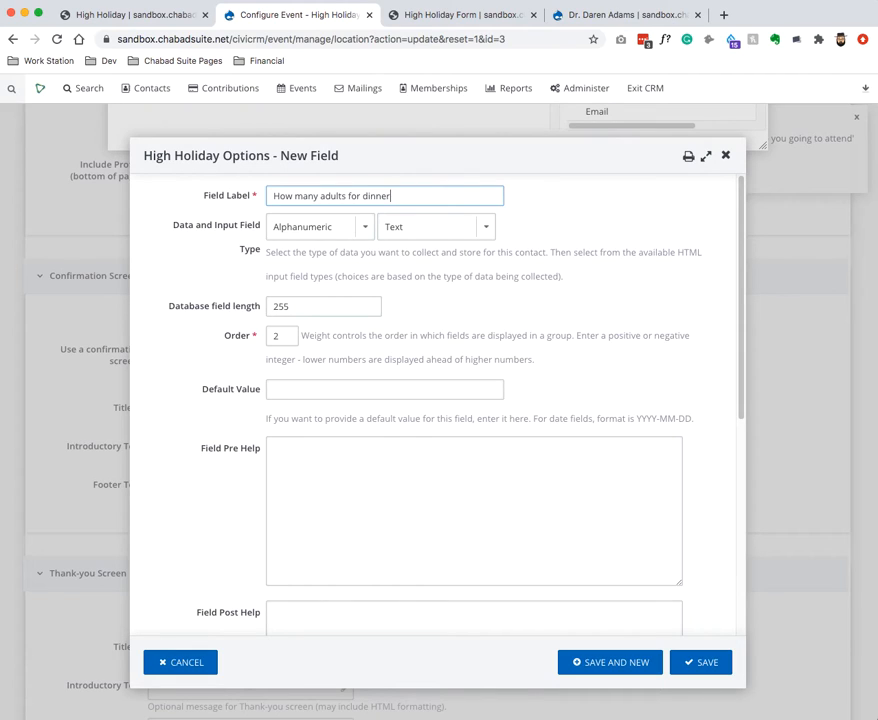
{"action": "key", "text": "BackSpace"}
{"action": "key", "text": "BackSpace"}
{"action": "key", "text": "BackSpace"}
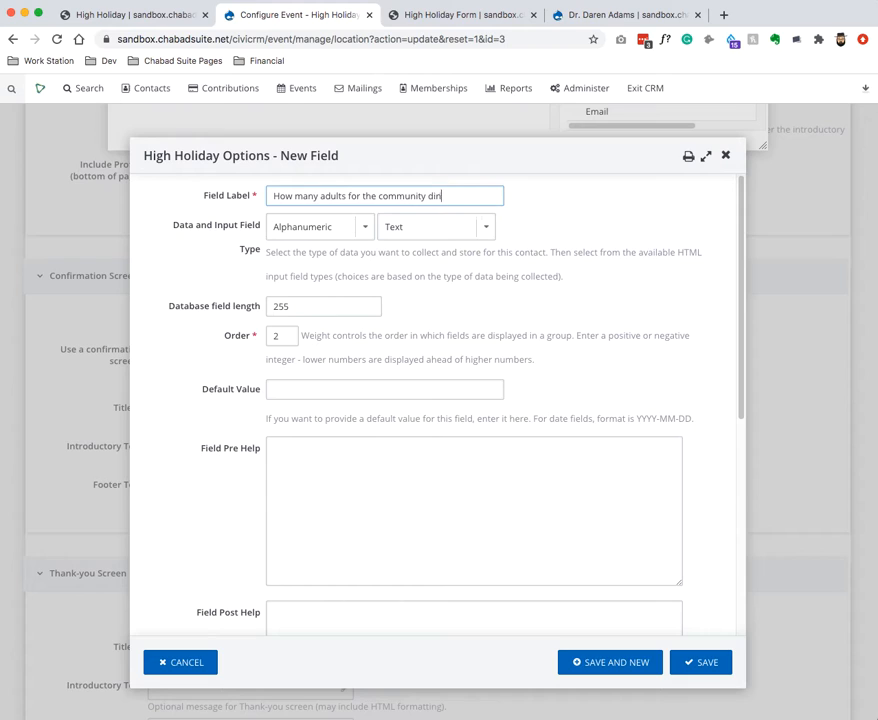
{"action": "key", "text": "super+a"}
{"action": "key", "text": "super+c"}
{"action": "left_click", "coordinate": [435, 226]}
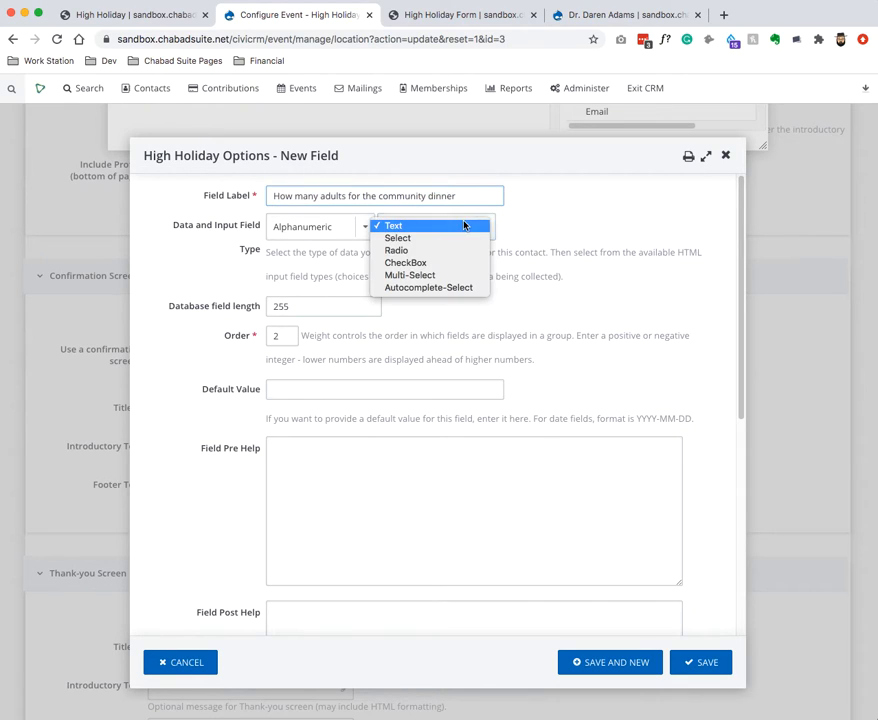
{"action": "left_click", "coordinate": [440, 237]}
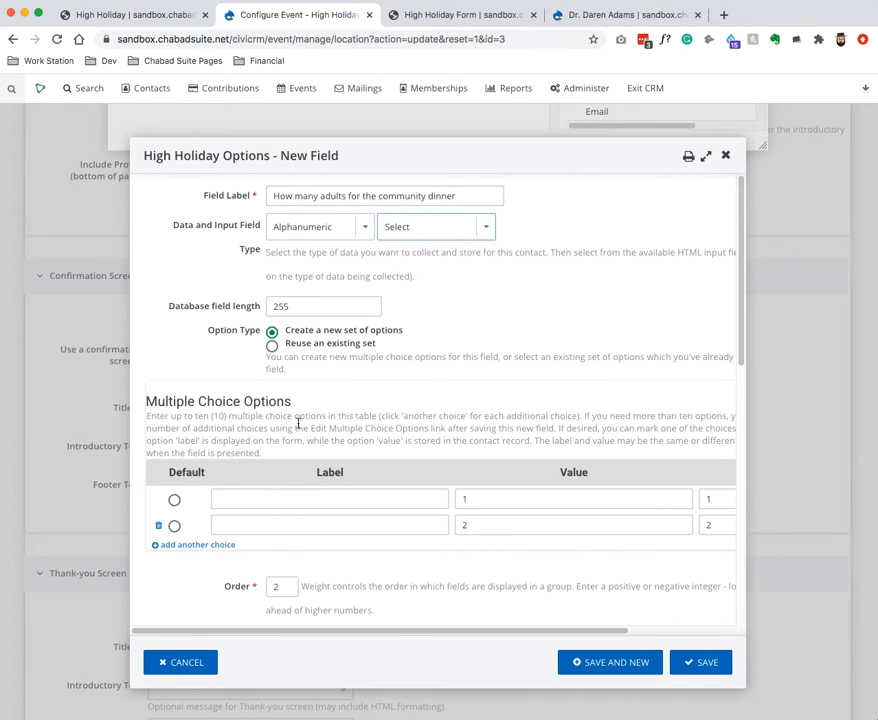
Add five dropdown choices labelled 1, 2, 3, 4 and 5.
{"action": "scroll", "coordinate": [290, 430], "scroll_direction": "down", "scroll_amount": 2}
{"action": "left_click", "coordinate": [214, 446]}
{"action": "left_click", "coordinate": [214, 446]}
{"action": "left_click", "coordinate": [214, 446]}
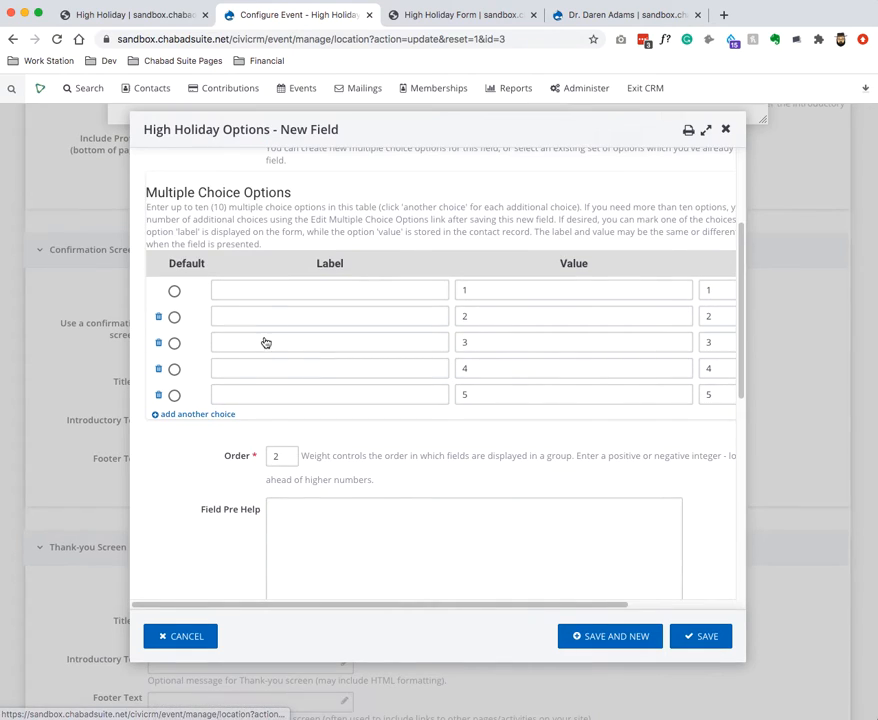
{"action": "left_click", "coordinate": [260, 316]}
{"action": "type", "text": "1"}
{"action": "left_click", "coordinate": [265, 342]}
{"action": "type", "text": "2"}
{"action": "left_click", "coordinate": [254, 370]}
{"action": "type", "text": "3"}
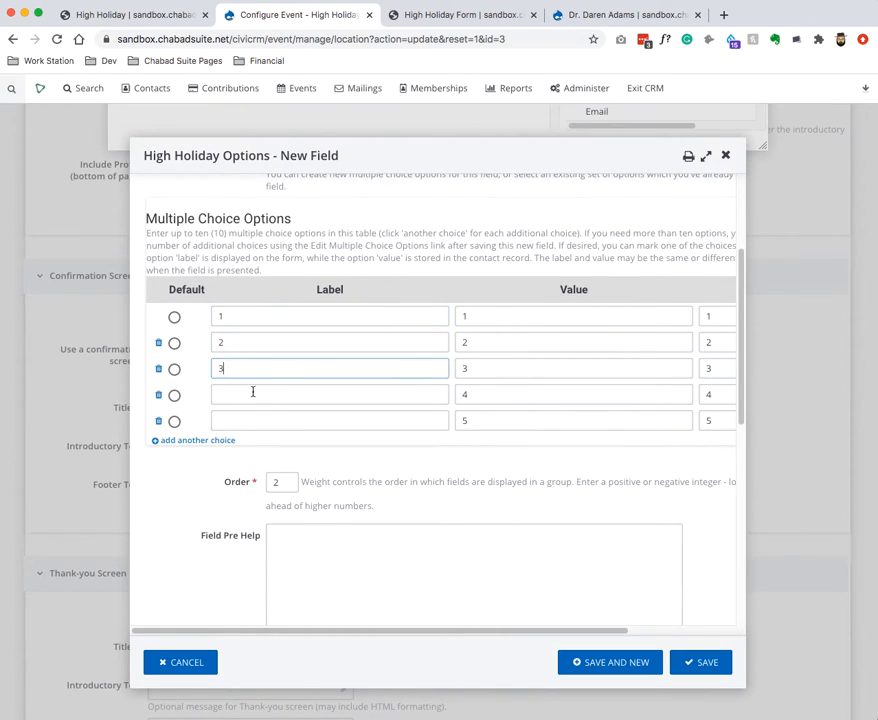
{"action": "left_click", "coordinate": [260, 394]}
{"action": "type", "text": "4"}
{"action": "left_click", "coordinate": [260, 420]}
{"action": "type", "text": "5"}
Make the adults field searchable, then save it and start another field.
{"action": "scroll", "coordinate": [252, 456], "scroll_direction": "up", "scroll_amount": 3}
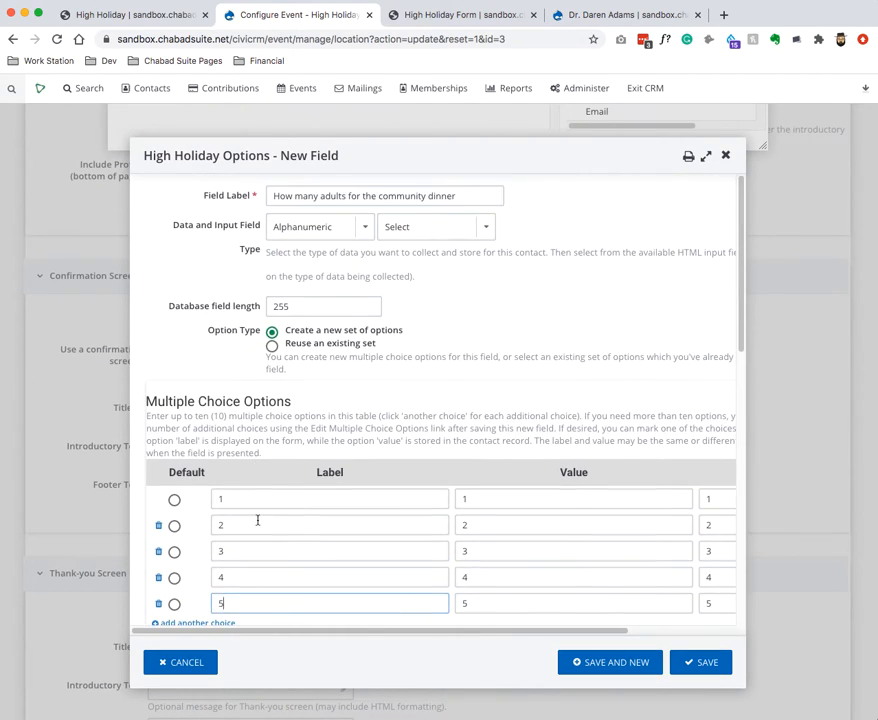
{"action": "scroll", "coordinate": [257, 515], "scroll_direction": "down", "scroll_amount": 10}
{"action": "left_click", "coordinate": [271, 495]}
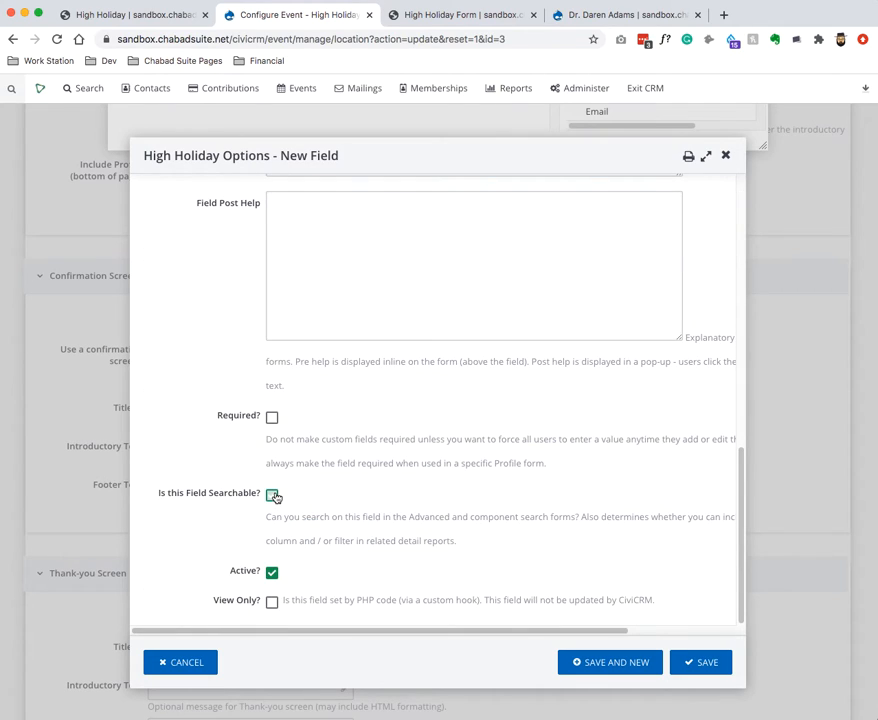
{"action": "left_click", "coordinate": [647, 672]}
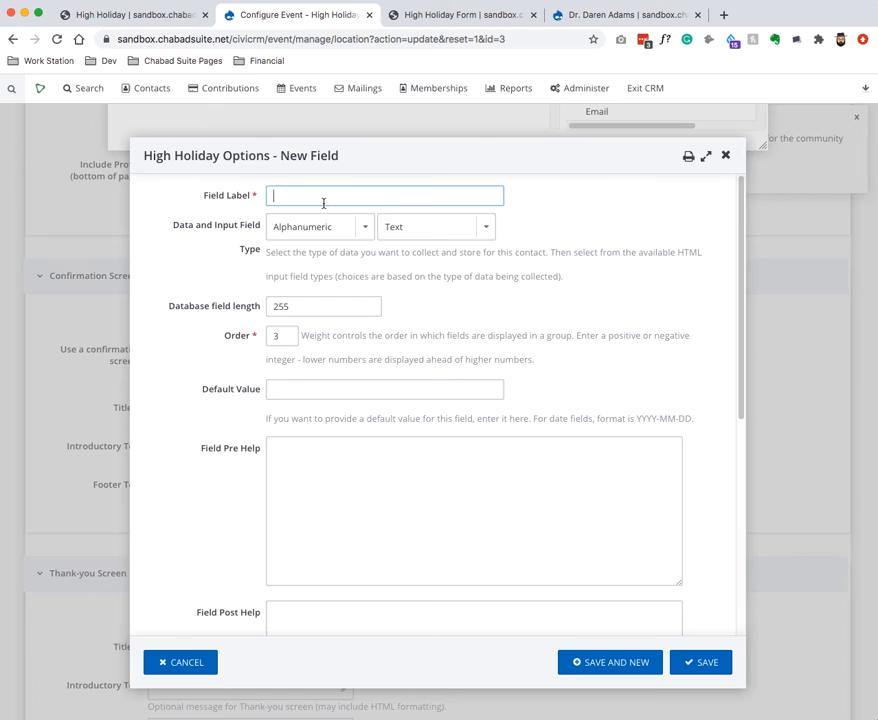
Label the new field 'How many children for the community dinner' and make it a Select dropdown.
{"action": "key", "text": "super+v"}
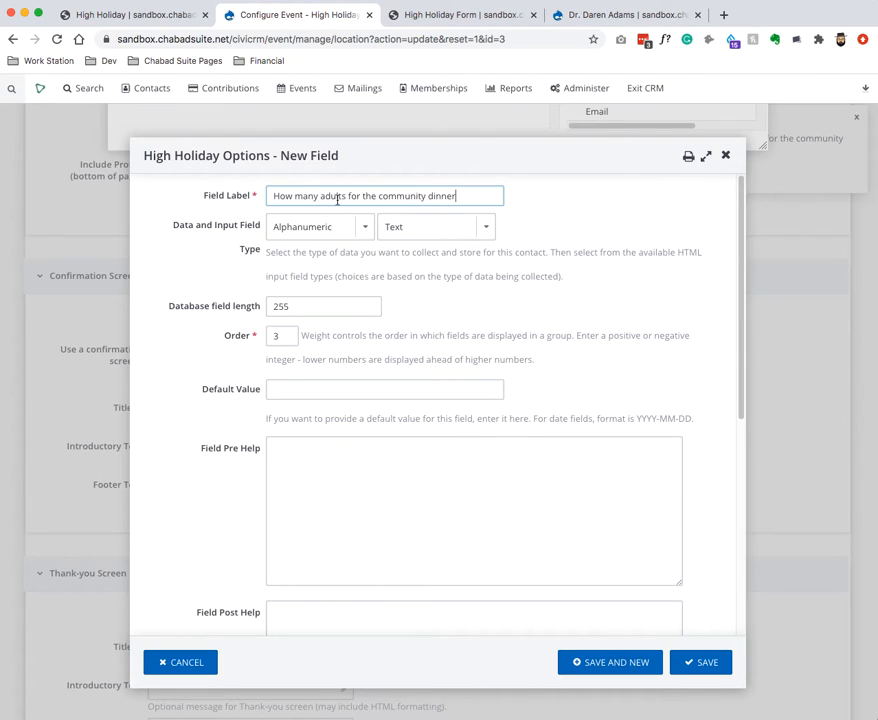
{"action": "double_click", "coordinate": [337, 198]}
{"action": "type", "text": "children"}
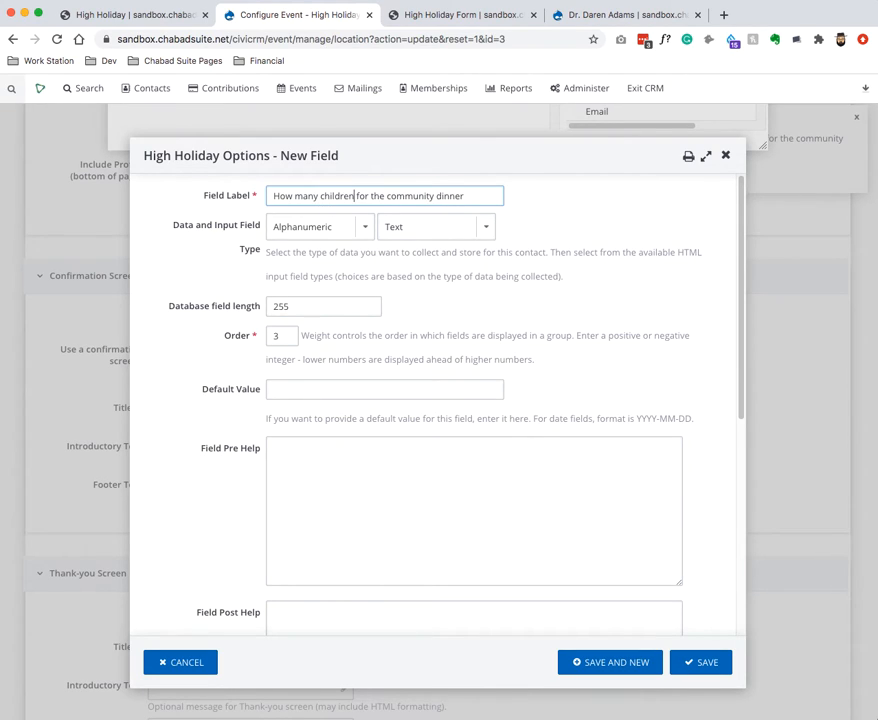
{"action": "left_click", "coordinate": [452, 228]}
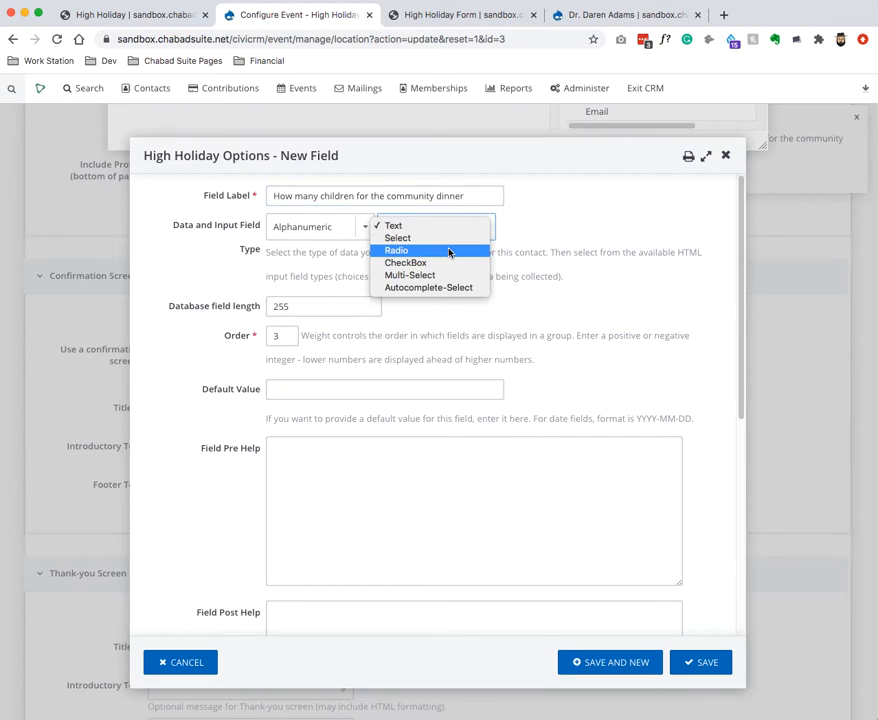
{"action": "left_click", "coordinate": [454, 240]}
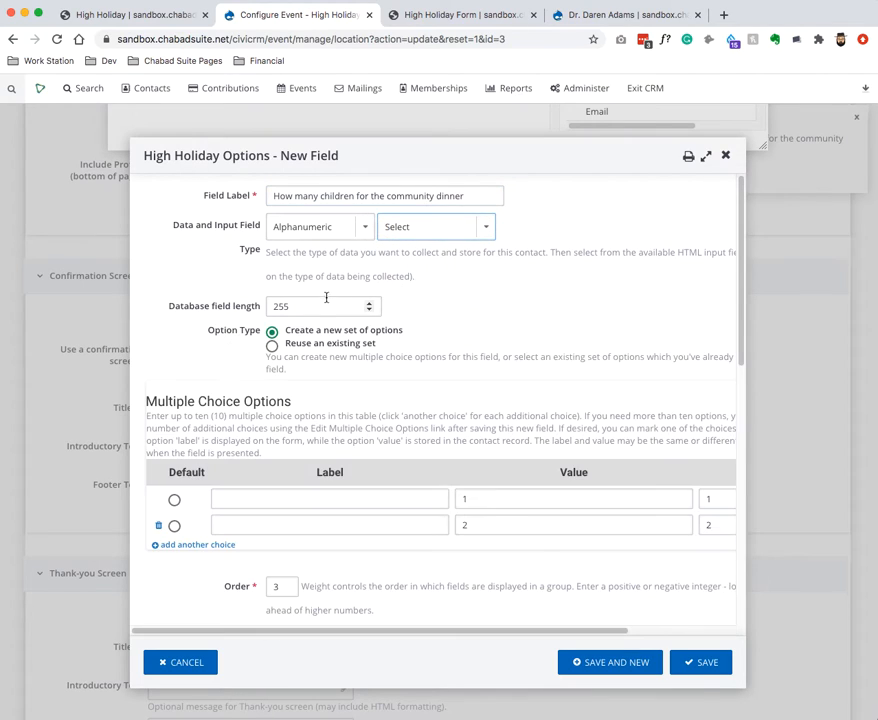
Reuse the adults dinner choice set, make the field searchable, and save it.
{"action": "left_click", "coordinate": [271, 345]}
{"action": "left_click", "coordinate": [277, 399]}
{"action": "left_click", "coordinate": [284, 419]}
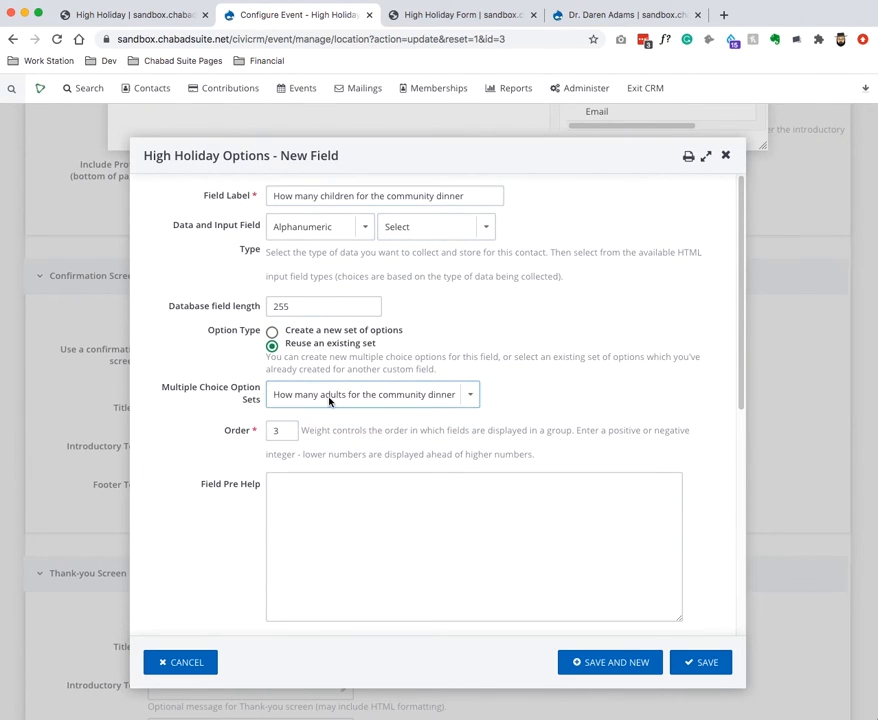
{"action": "scroll", "coordinate": [559, 430], "scroll_direction": "down", "scroll_amount": 5}
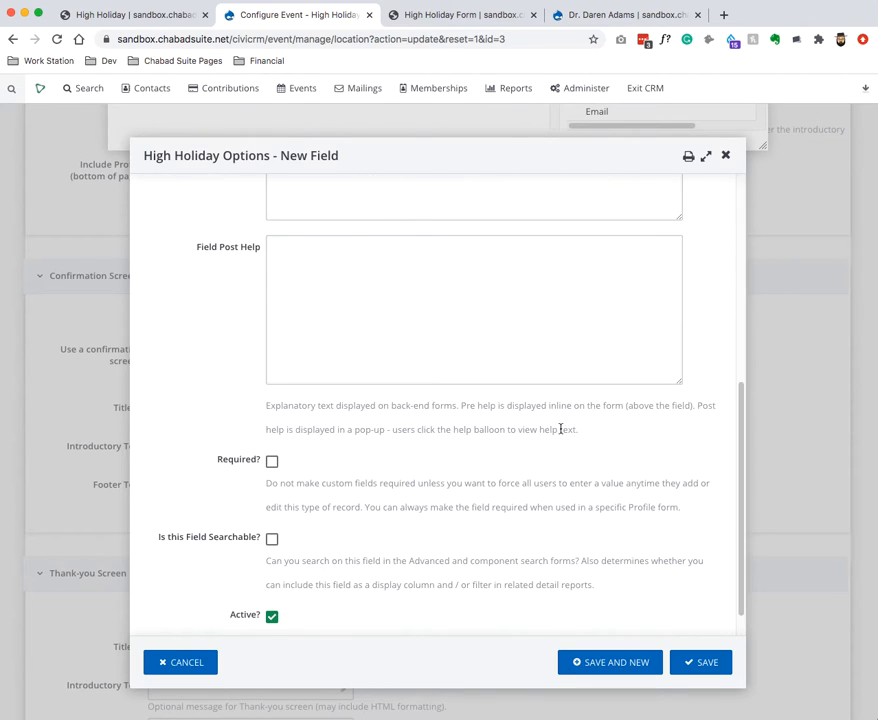
{"action": "scroll", "coordinate": [455, 424], "scroll_direction": "down", "scroll_amount": 1}
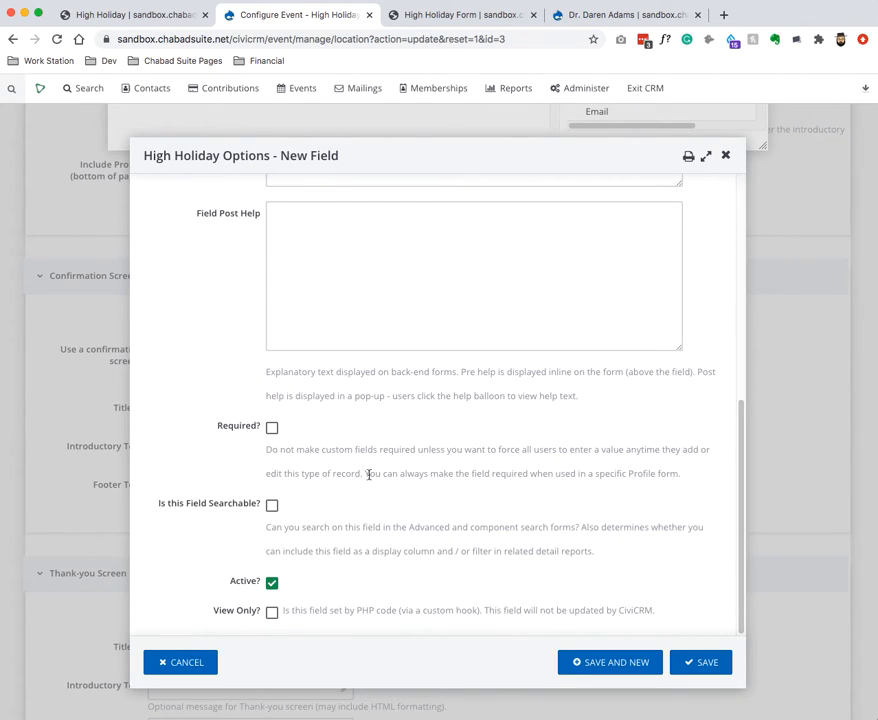
{"action": "left_click", "coordinate": [271, 506]}
{"action": "left_click", "coordinate": [705, 661]}
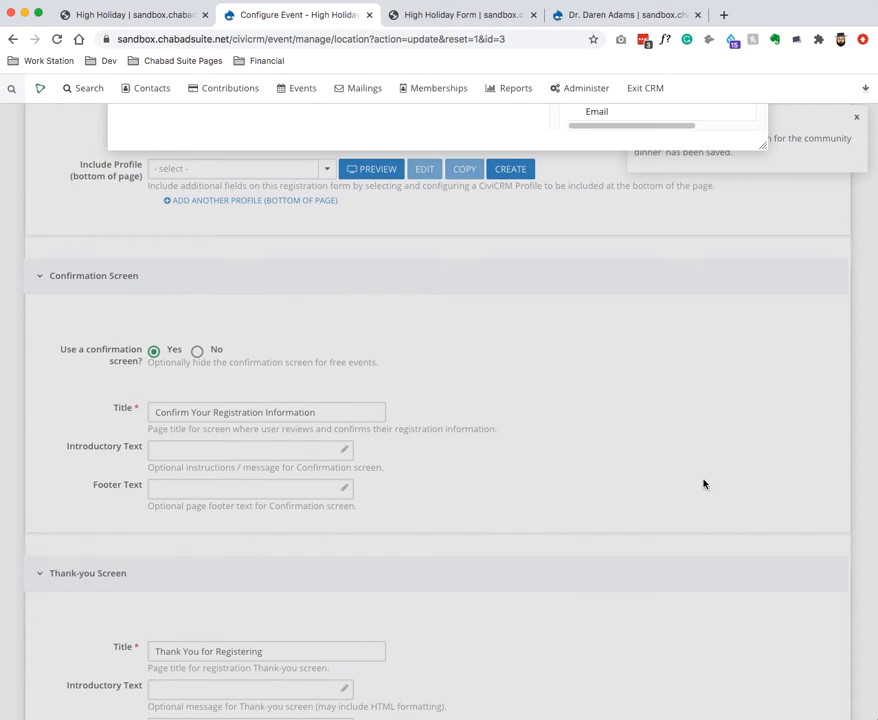
Reload the High Holiday Form event page, confirming that unsaved changes are discarded.
{"action": "left_click_drag", "start_coordinate": [762, 144], "coordinate": [685, 262]}
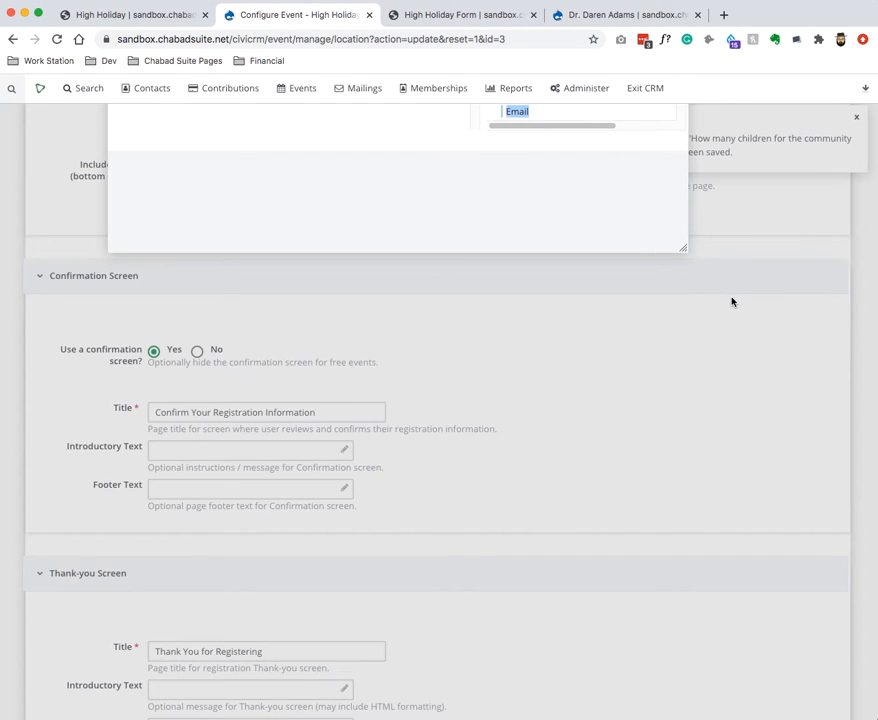
{"action": "key", "text": "super+r"}
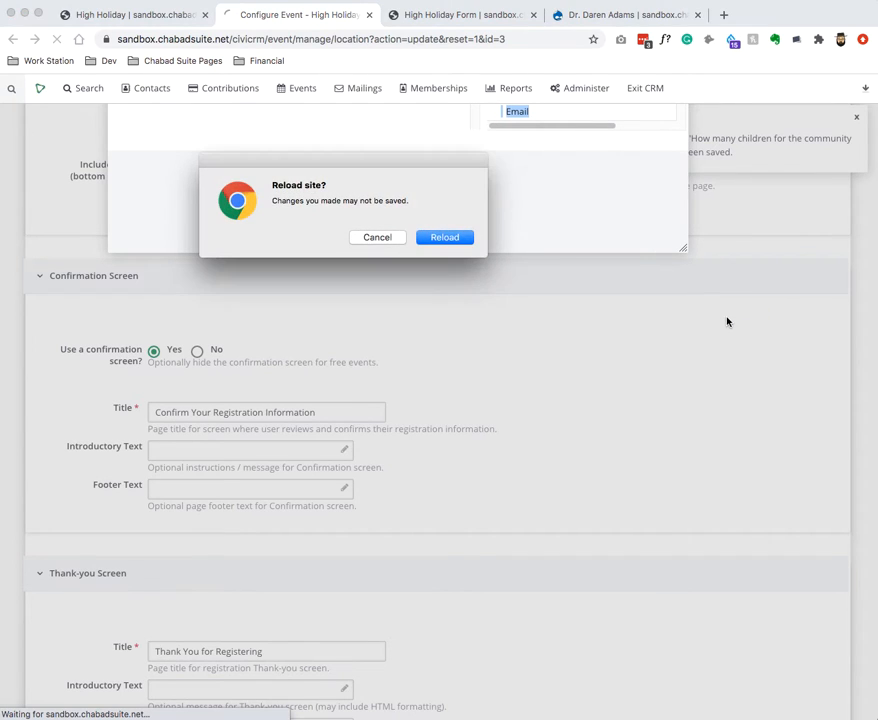
{"action": "left_click", "coordinate": [376, 238]}
{"action": "key", "text": "super+r"}
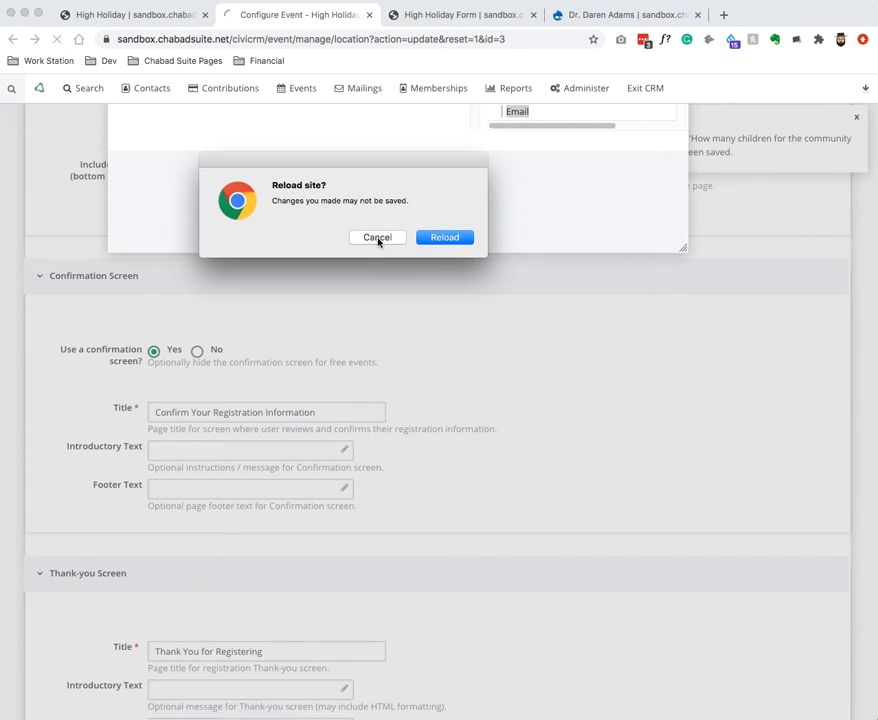
{"action": "left_click", "coordinate": [442, 238]}
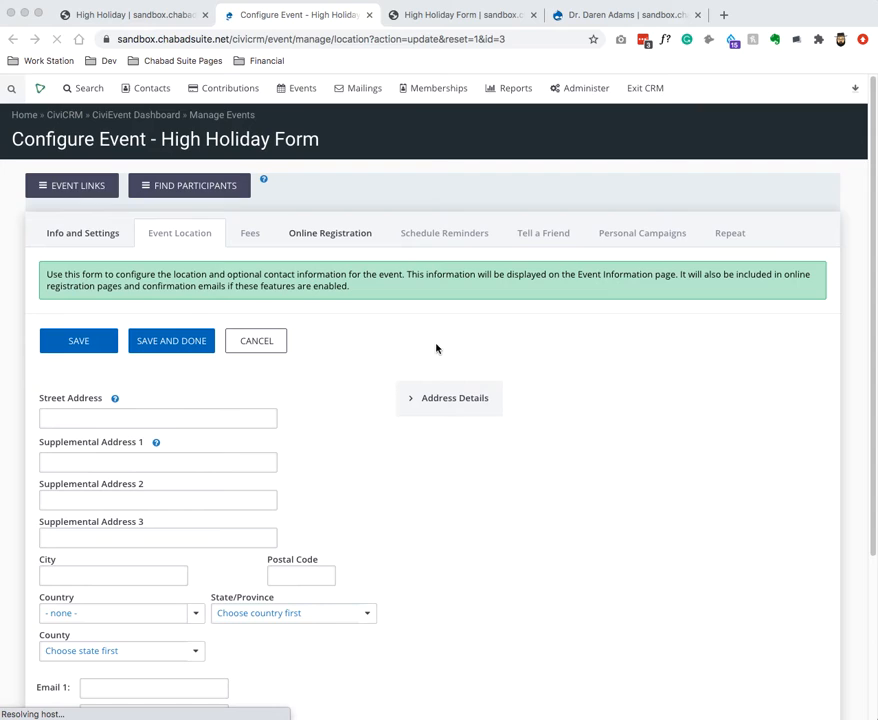
On Online Registration, set the top-of-page Include Profile to High Holiday Registration.
{"action": "left_click", "coordinate": [323, 235]}
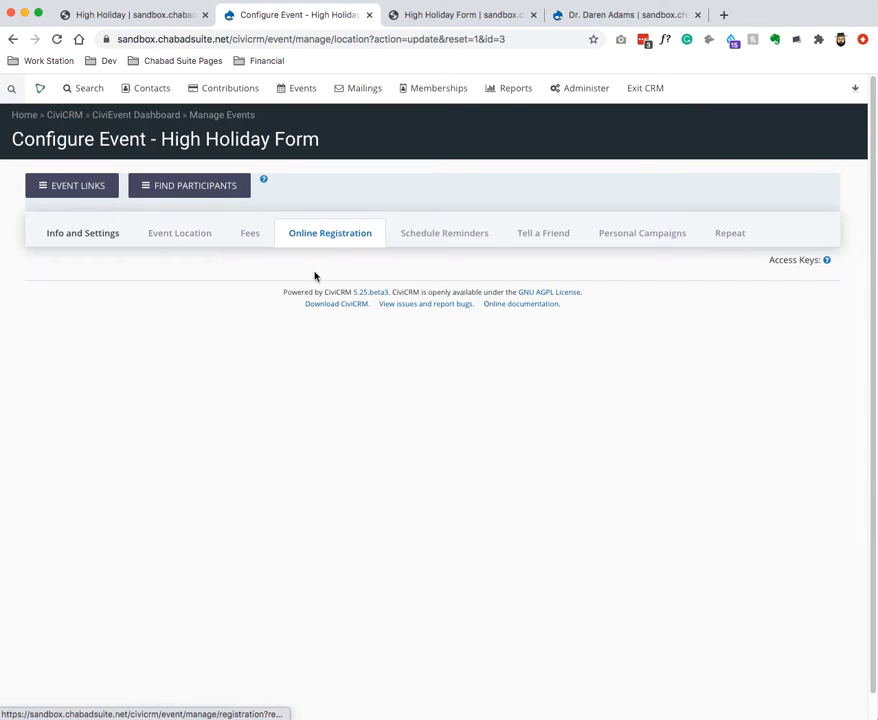
{"action": "scroll", "coordinate": [297, 405], "scroll_direction": "down", "scroll_amount": 5}
{"action": "scroll", "coordinate": [297, 405], "scroll_direction": "down", "scroll_amount": 3}
{"action": "scroll", "coordinate": [290, 402], "scroll_direction": "up", "scroll_amount": 1}
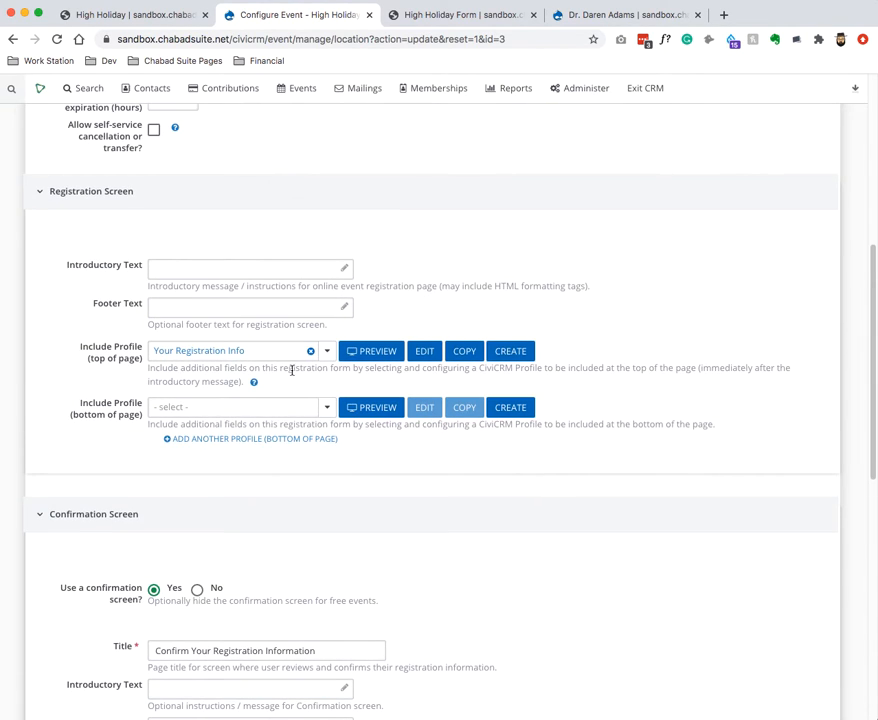
{"action": "left_click", "coordinate": [325, 352]}
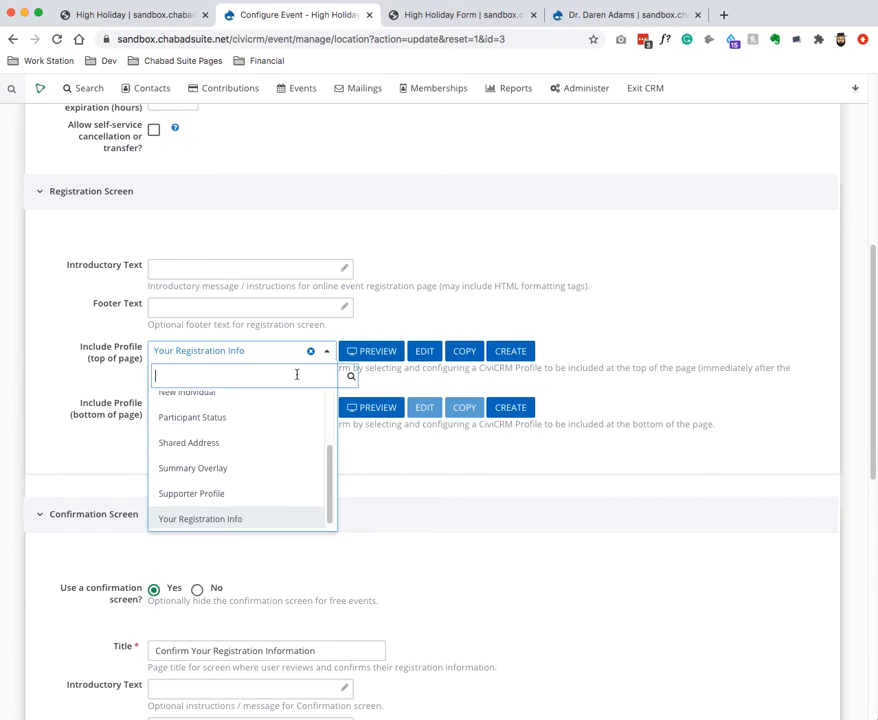
{"action": "type", "text": "high"}
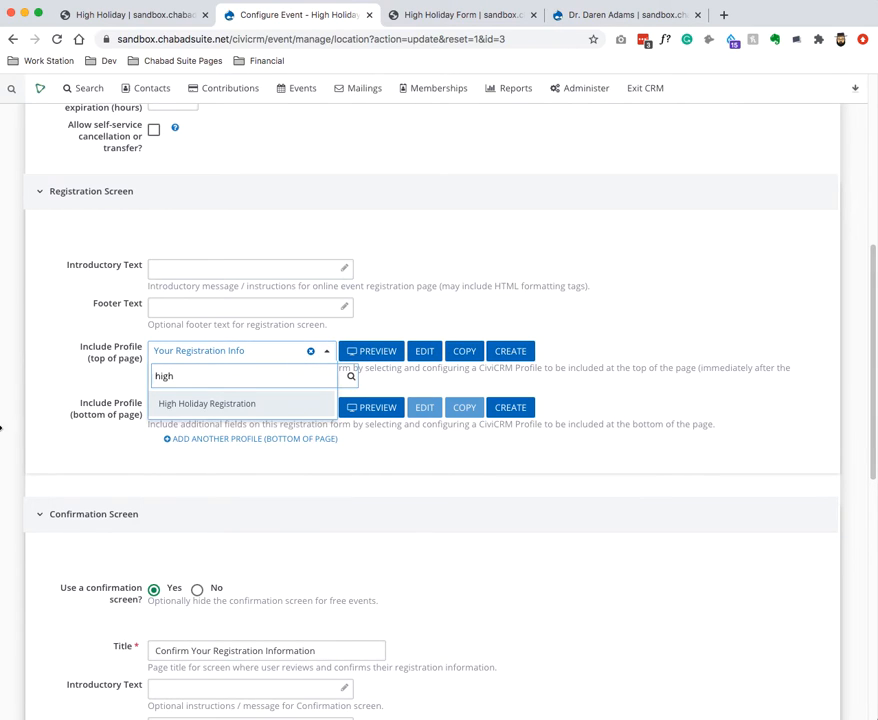
{"action": "left_click", "coordinate": [224, 402]}
Preview the High Holiday Registration profile's fields and open it for editing.
{"action": "left_click", "coordinate": [366, 355]}
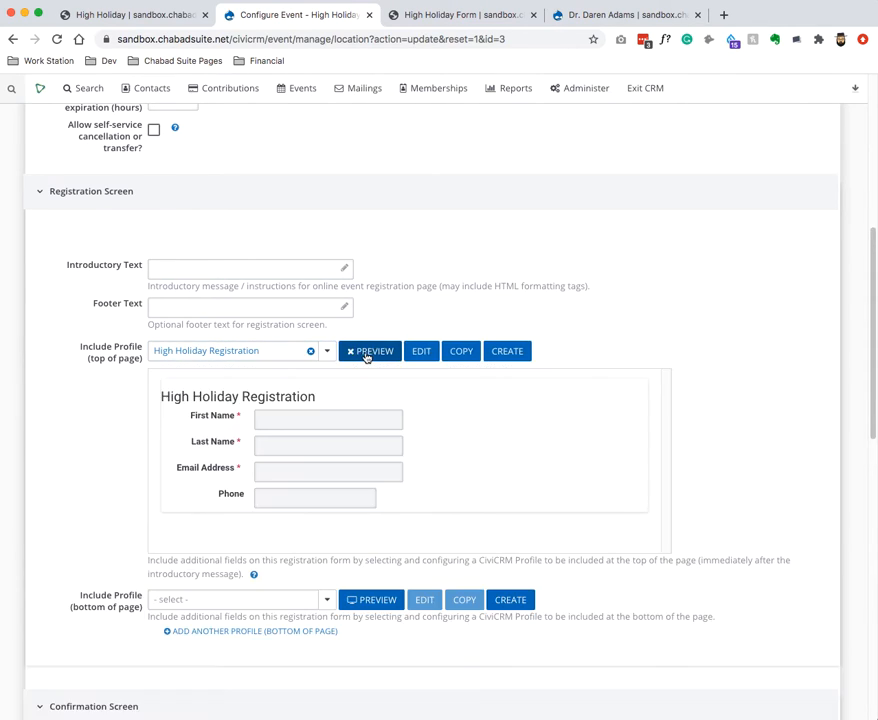
{"action": "scroll", "coordinate": [300, 421], "scroll_direction": "down", "scroll_amount": 5}
{"action": "scroll", "coordinate": [298, 428], "scroll_direction": "up", "scroll_amount": 5}
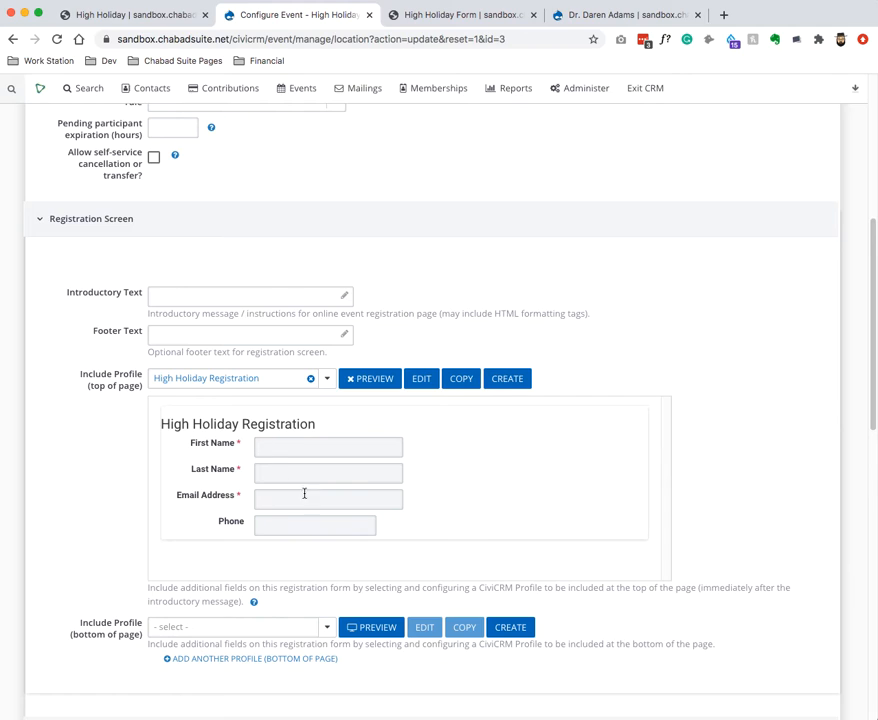
{"action": "left_click", "coordinate": [421, 379]}
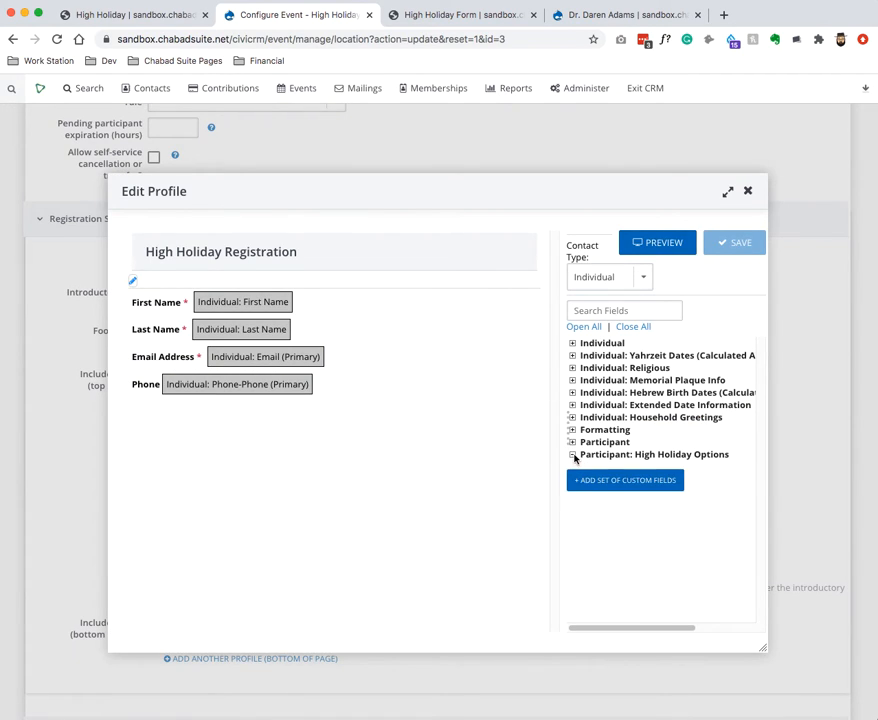
Add the adults dinner, children dinner and Which Services fields to the profile and save it.
{"action": "left_click", "coordinate": [572, 454]}
{"action": "left_click_drag", "start_coordinate": [656, 469], "coordinate": [425, 470]}
{"action": "left_click_drag", "start_coordinate": [622, 482], "coordinate": [412, 492]}
{"action": "left_click_drag", "start_coordinate": [602, 500], "coordinate": [274, 406]}
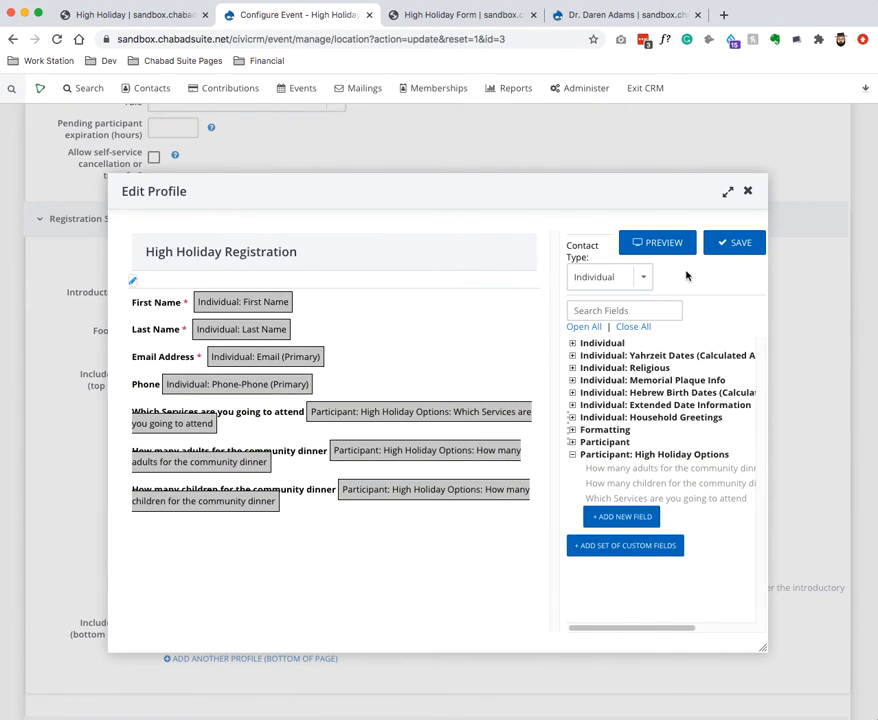
{"action": "left_click", "coordinate": [730, 244]}
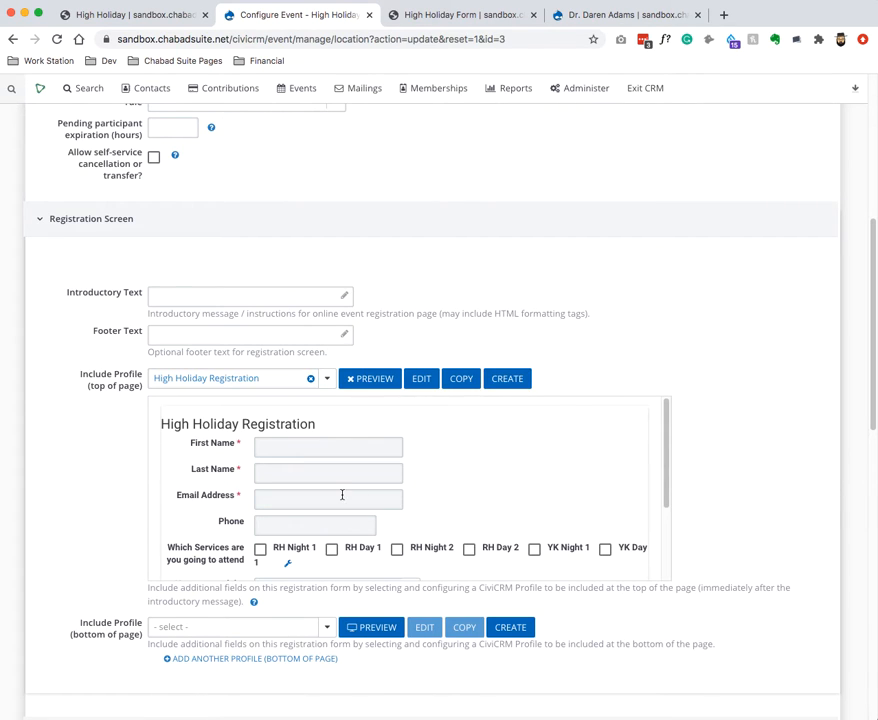
Save the High Holiday Form event's Online Registration settings.
{"action": "scroll", "coordinate": [342, 494], "scroll_direction": "down", "scroll_amount": 2}
{"action": "scroll", "coordinate": [362, 482], "scroll_direction": "up", "scroll_amount": 5}
{"action": "scroll", "coordinate": [357, 494], "scroll_direction": "down", "scroll_amount": 10}
{"action": "scroll", "coordinate": [357, 477], "scroll_direction": "up", "scroll_amount": 4}
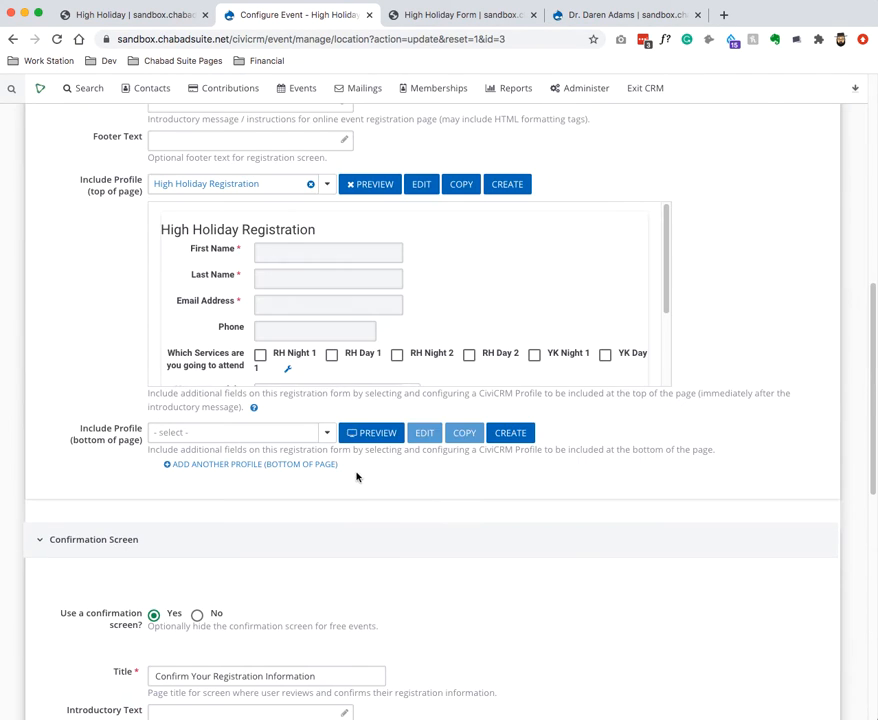
{"action": "scroll", "coordinate": [357, 353], "scroll_direction": "up", "scroll_amount": 1}
{"action": "scroll", "coordinate": [357, 352], "scroll_direction": "down", "scroll_amount": 1}
{"action": "left_click_drag", "start_coordinate": [356, 354], "coordinate": [352, 363]}
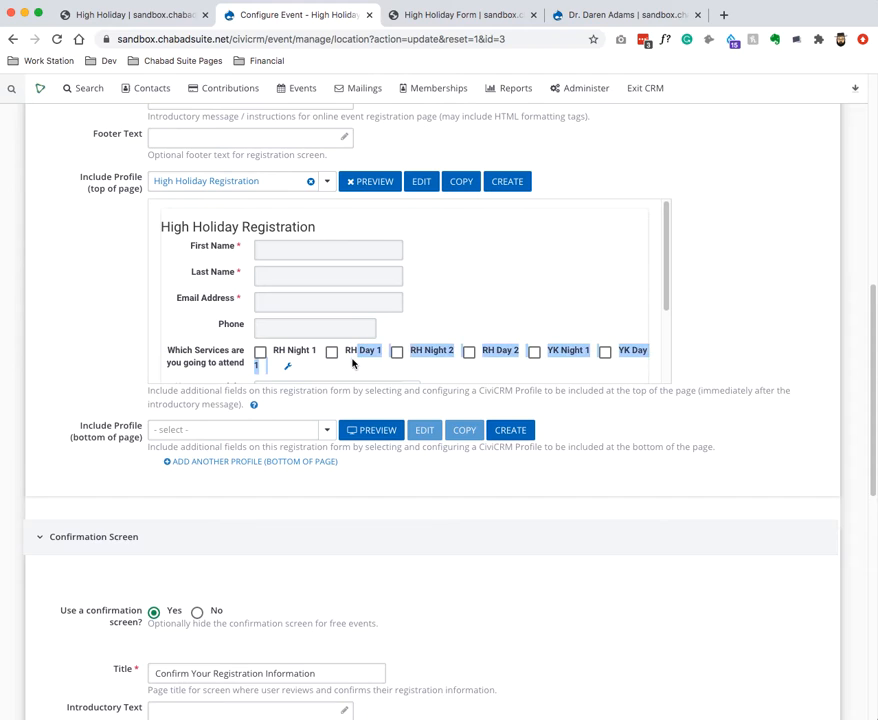
{"action": "scroll", "coordinate": [352, 363], "scroll_direction": "down", "scroll_amount": 3}
{"action": "scroll", "coordinate": [117, 475], "scroll_direction": "up", "scroll_amount": 8}
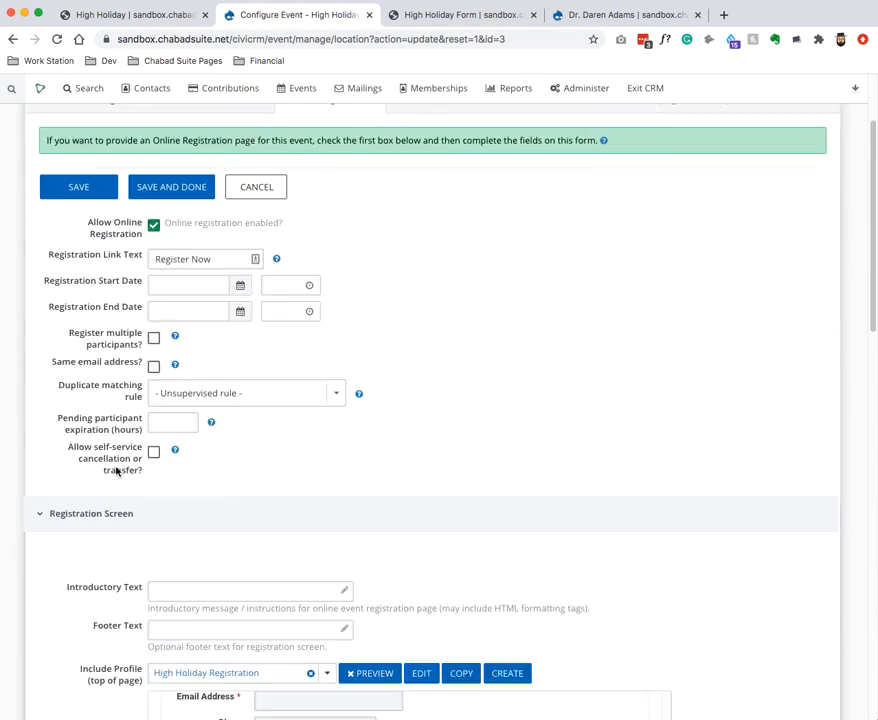
{"action": "left_click", "coordinate": [110, 315]}
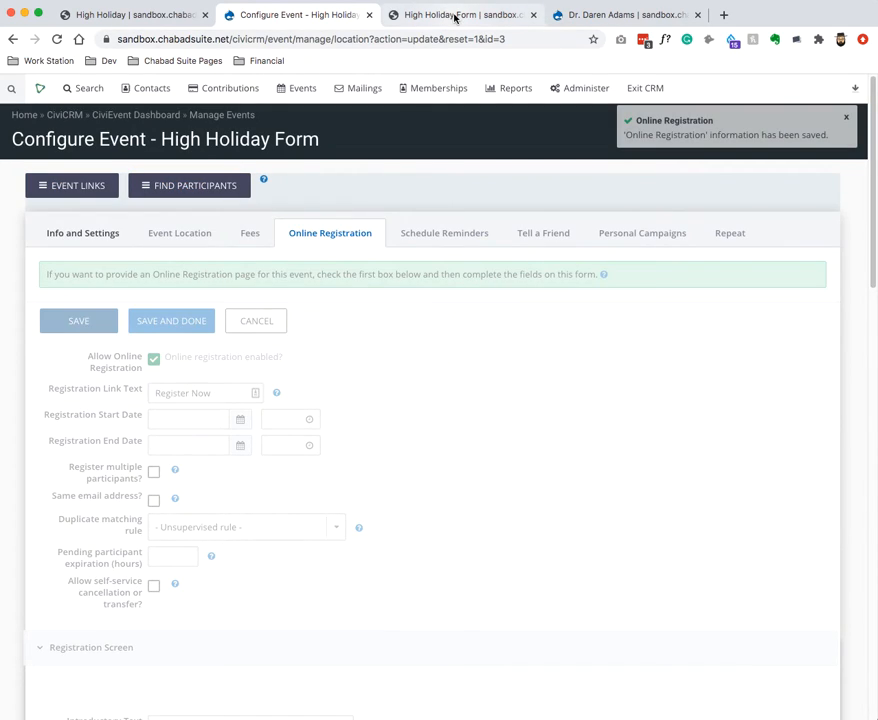
{"action": "left_click", "coordinate": [450, 17]}
{"action": "key", "text": "super+r"}
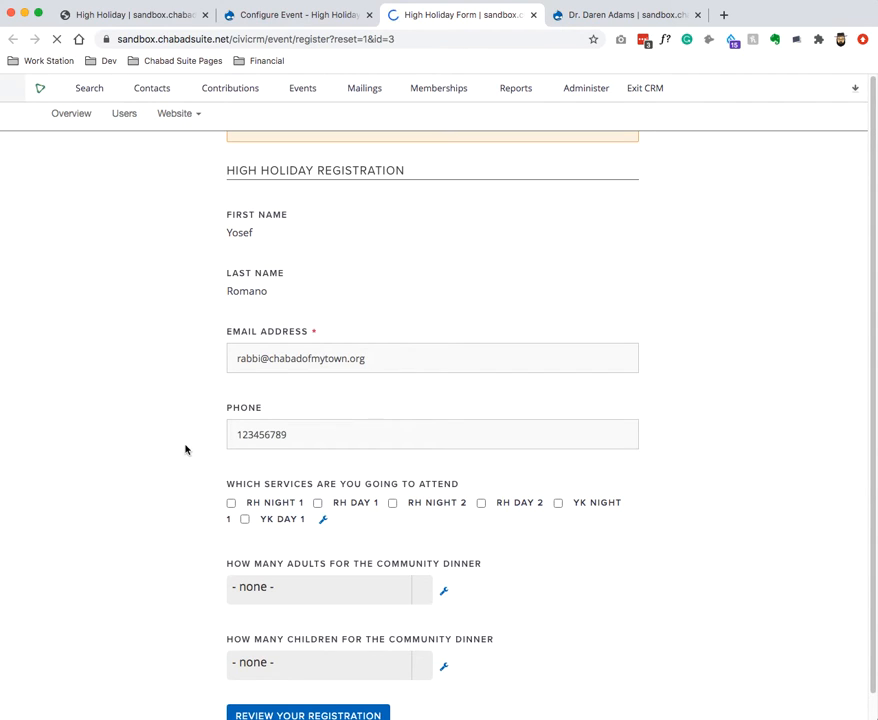
{"action": "scroll", "coordinate": [300, 430], "scroll_direction": "down", "scroll_amount": 1}
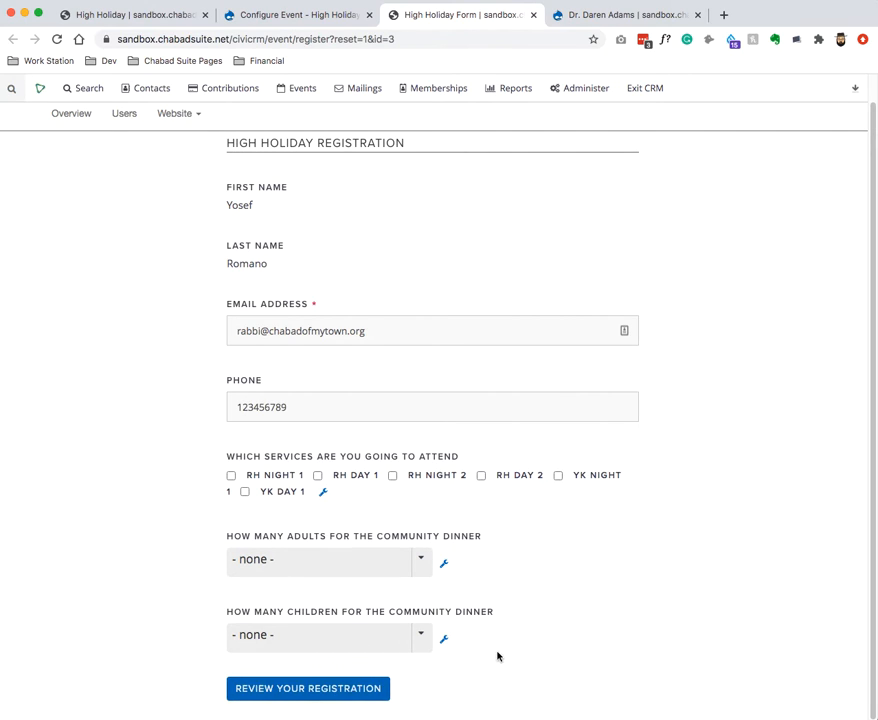
{"action": "scroll", "coordinate": [504, 245], "scroll_direction": "up", "scroll_amount": 1}
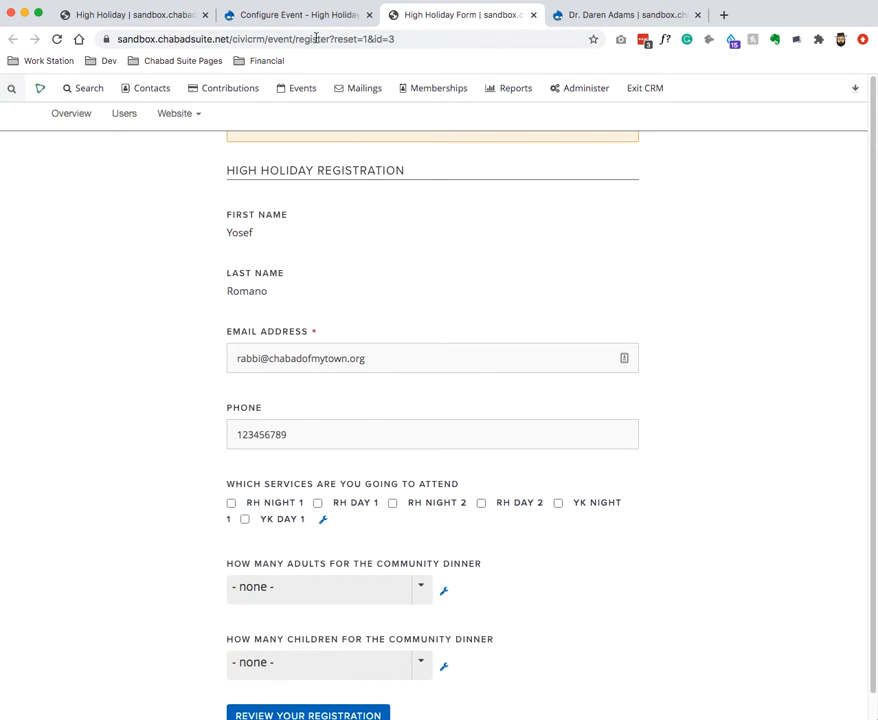
{"action": "left_click", "coordinate": [295, 15]}
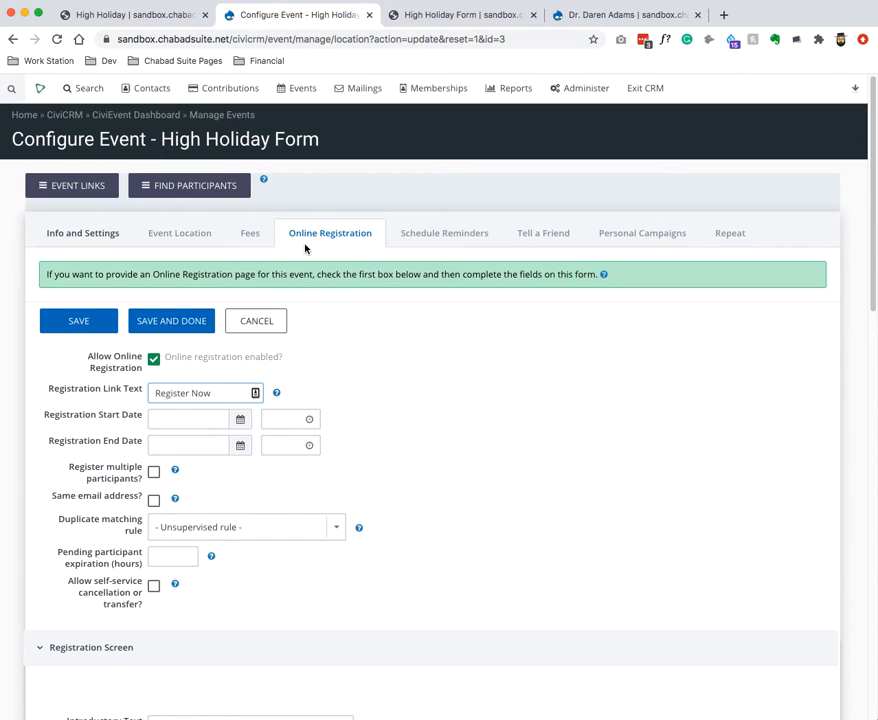
Go to Events > Manage Price Sets and start creating a new price set.
{"action": "mouse_move", "coordinate": [237, 90]}
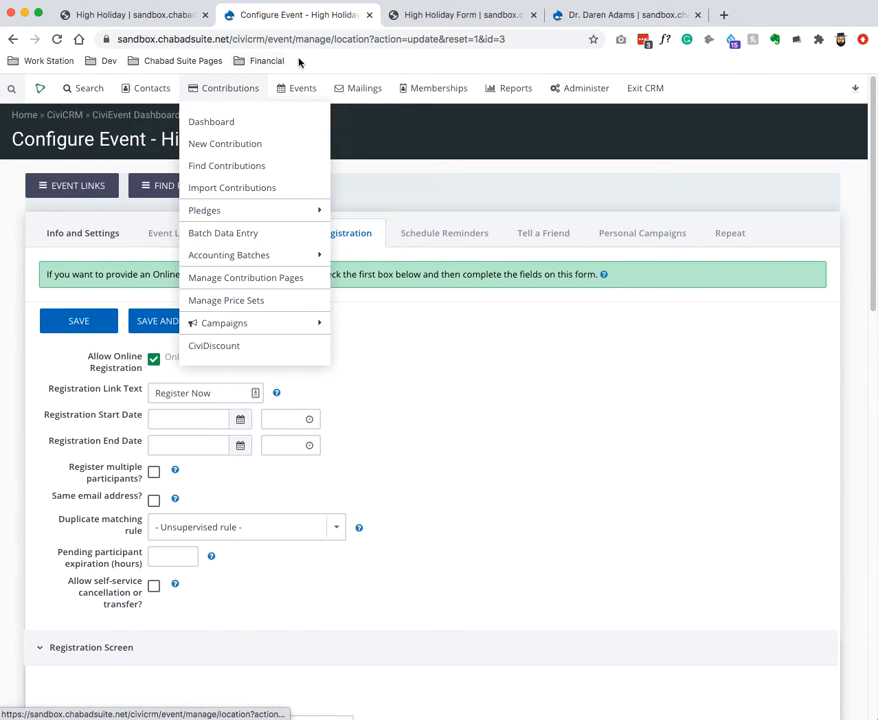
{"action": "mouse_move", "coordinate": [294, 88]}
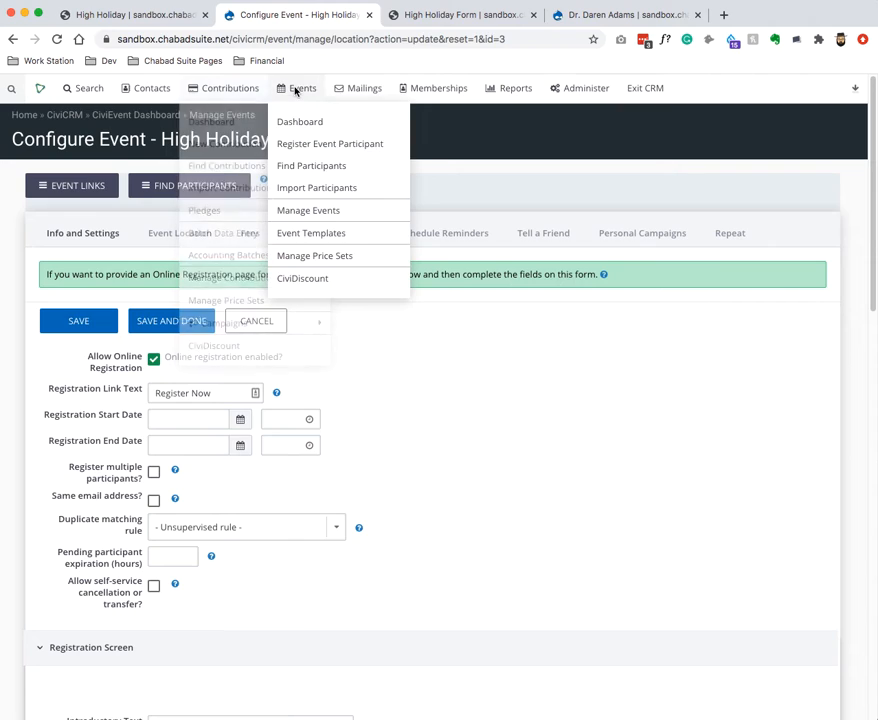
{"action": "left_click", "coordinate": [316, 260]}
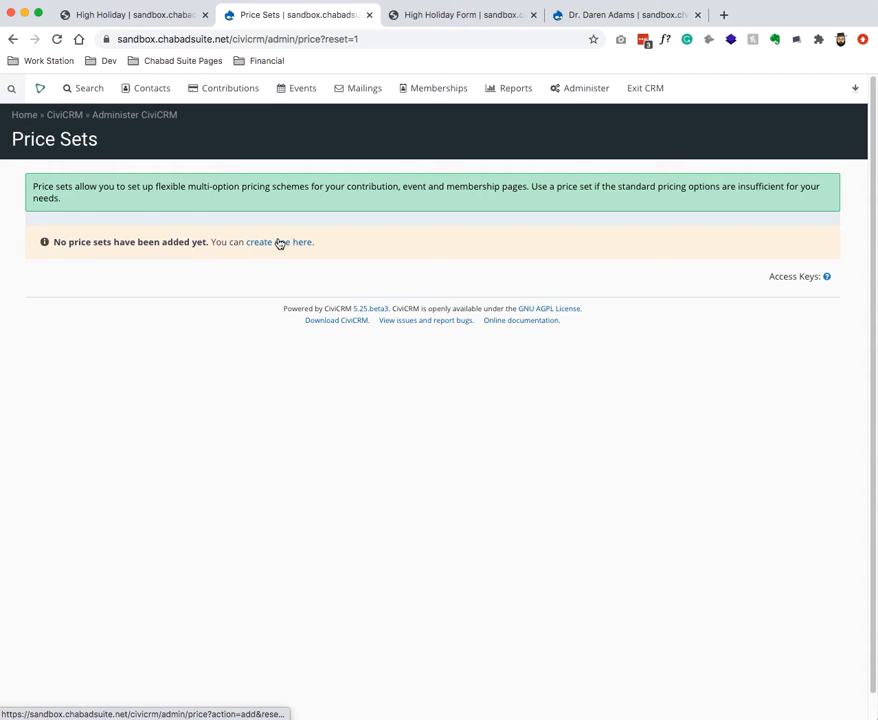
{"action": "left_click", "coordinate": [276, 243]}
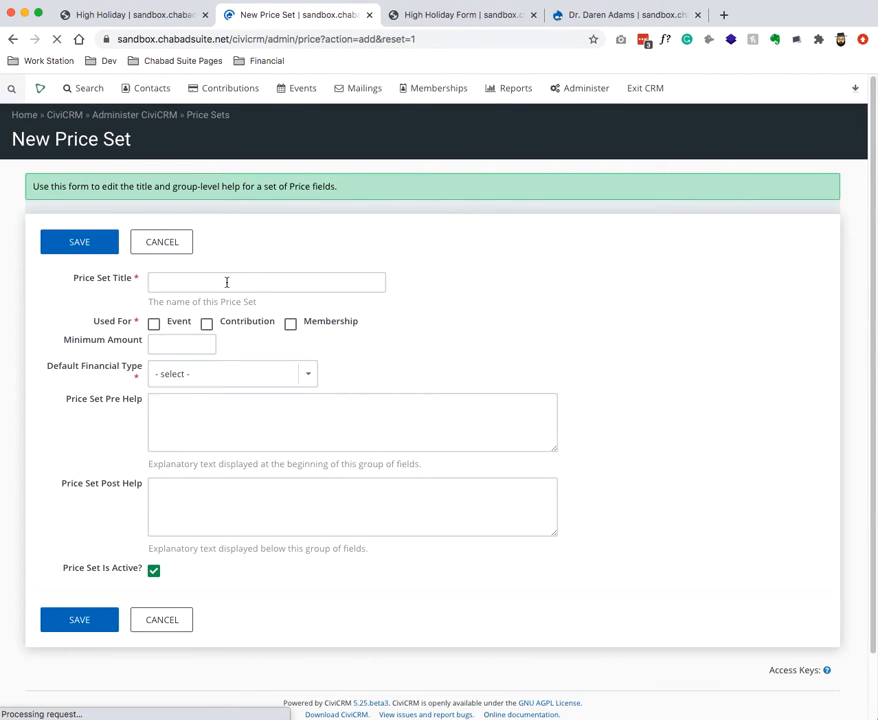
Title the price set 'Event Sponsership', use it for Event, set Donation financial type, and save.
{"action": "left_click", "coordinate": [226, 282]}
{"action": "type", "text": "Event O"}
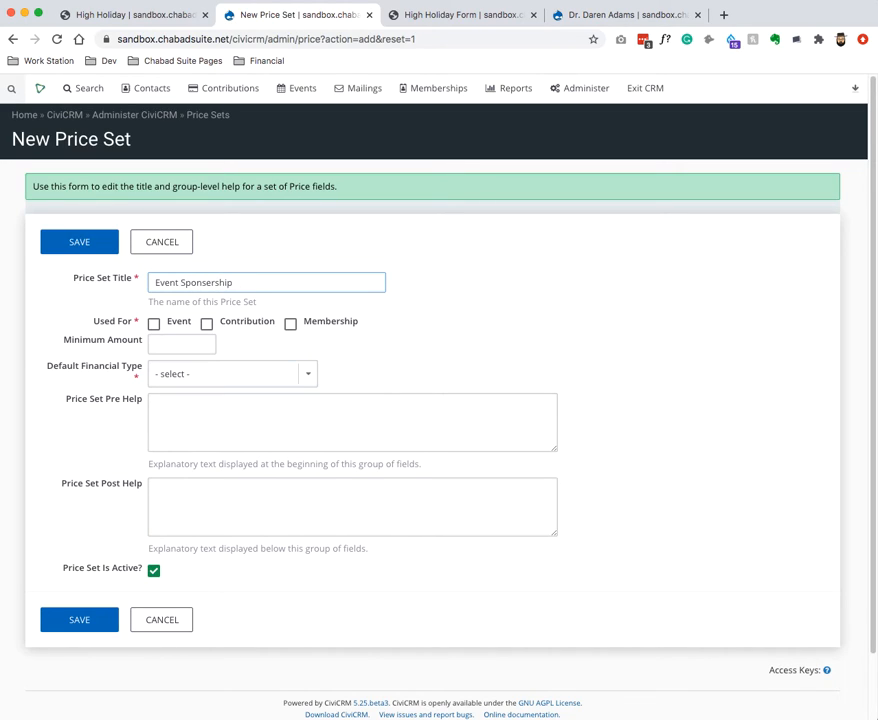
{"action": "left_click", "coordinate": [153, 324]}
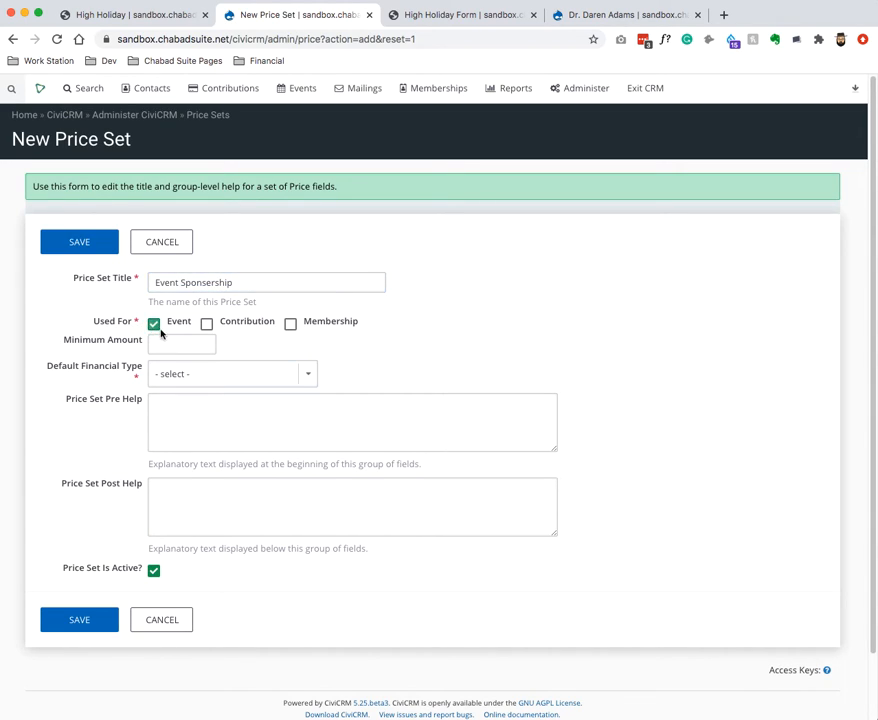
{"action": "left_click", "coordinate": [160, 373]}
{"action": "left_click", "coordinate": [188, 397]}
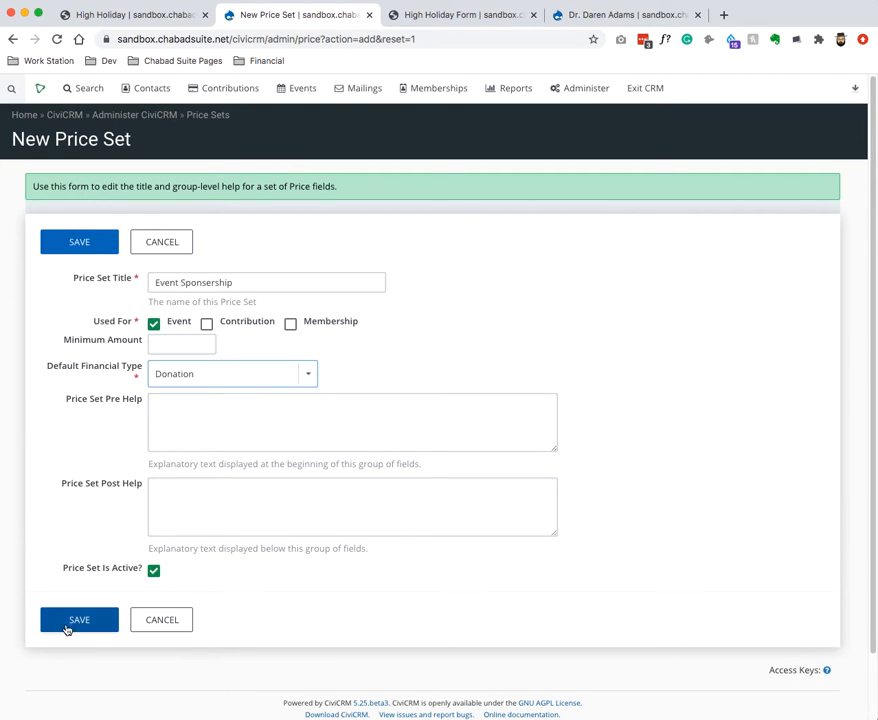
{"action": "left_click", "coordinate": [73, 621]}
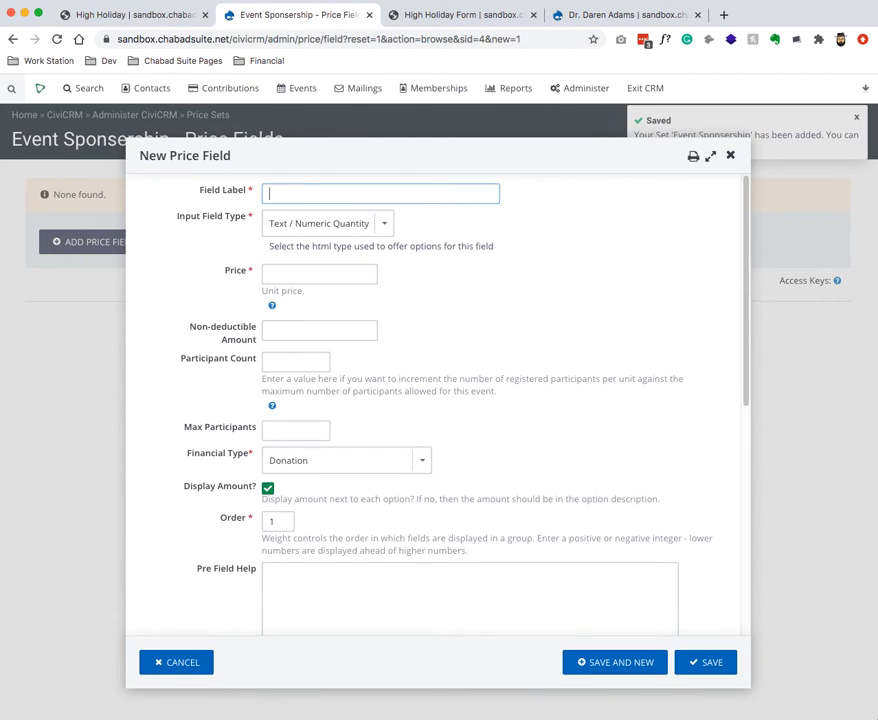
Make a Sponsorship Options checkbox field with options Gold, silver, bronze and donor.
{"action": "type", "text": "Sponsorship Options"}
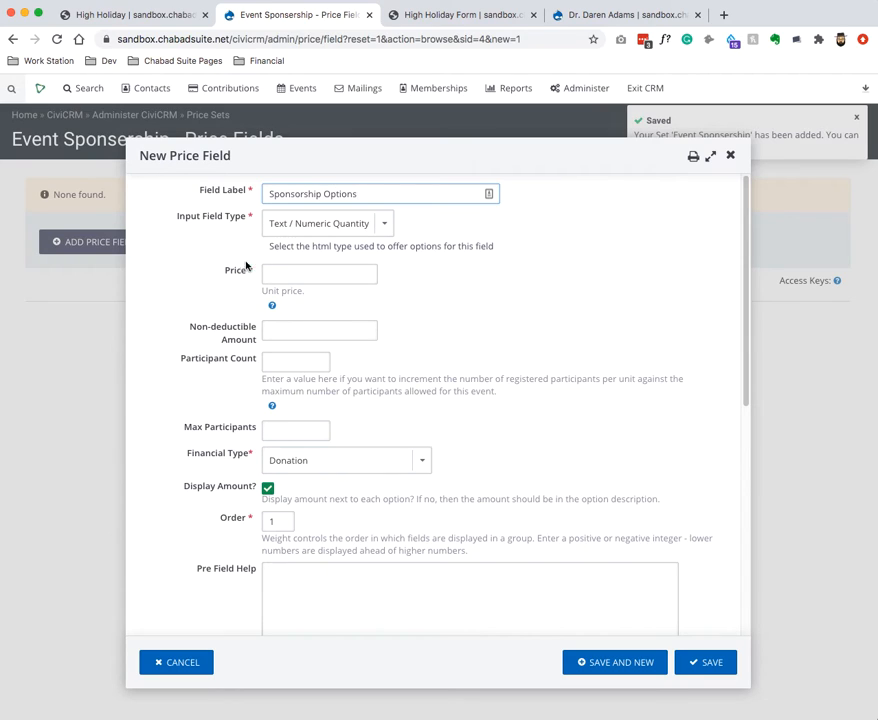
{"action": "left_click", "coordinate": [376, 222]}
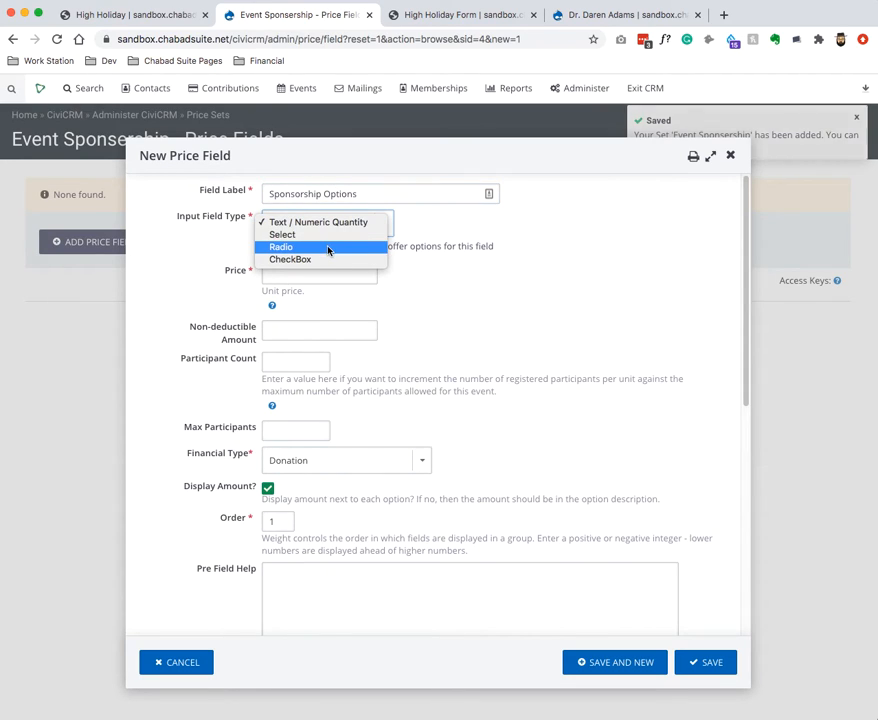
{"action": "left_click", "coordinate": [332, 260]}
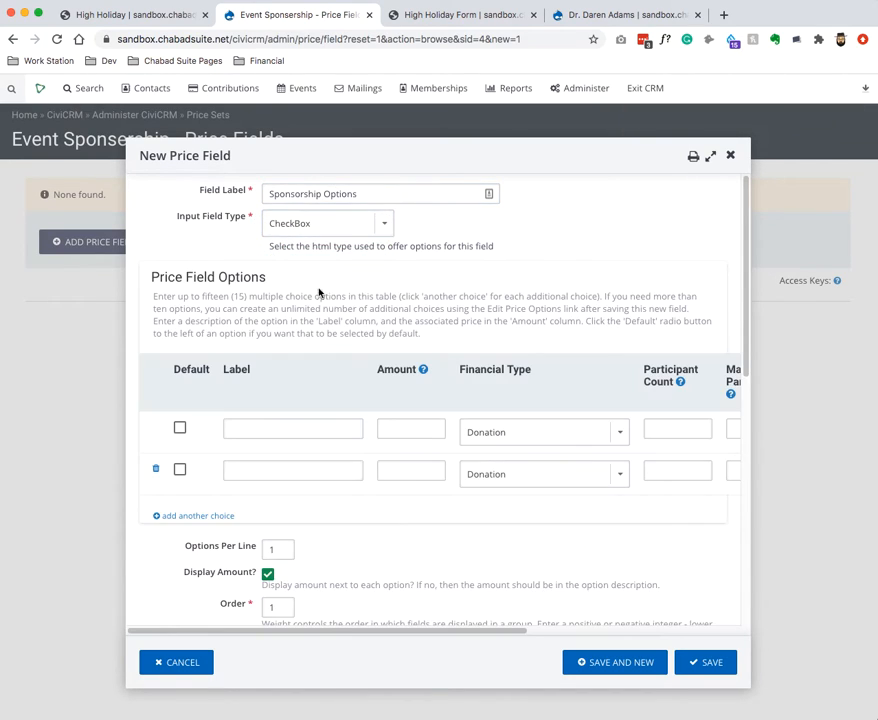
{"action": "left_click", "coordinate": [205, 515]}
{"action": "left_click", "coordinate": [210, 556]}
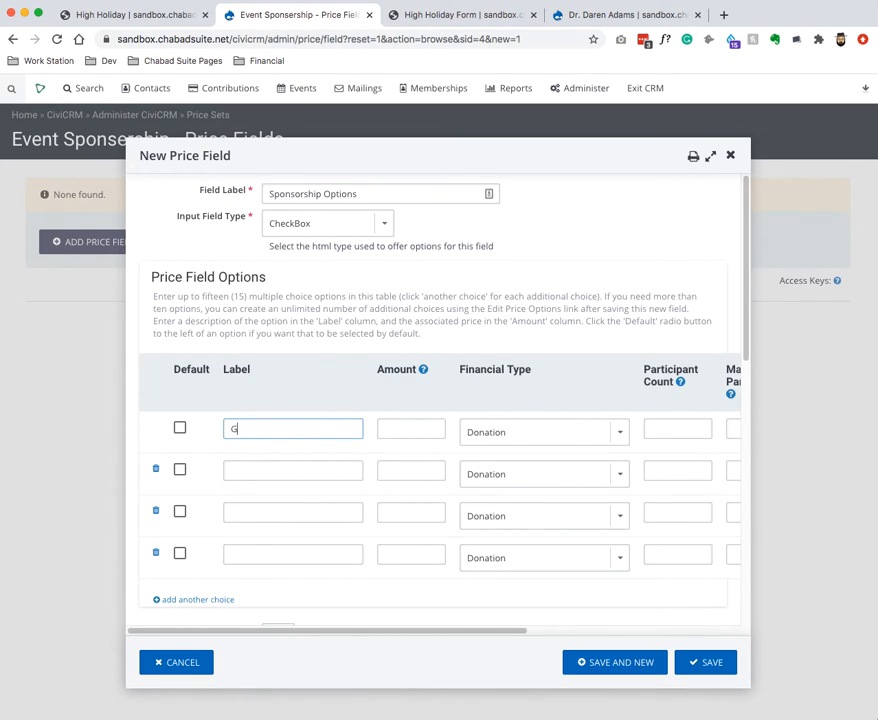
{"action": "key", "text": "Tab"}
{"action": "key", "text": "Tab"}
{"action": "key", "text": "Tab"}
{"action": "key", "text": "Tab"}
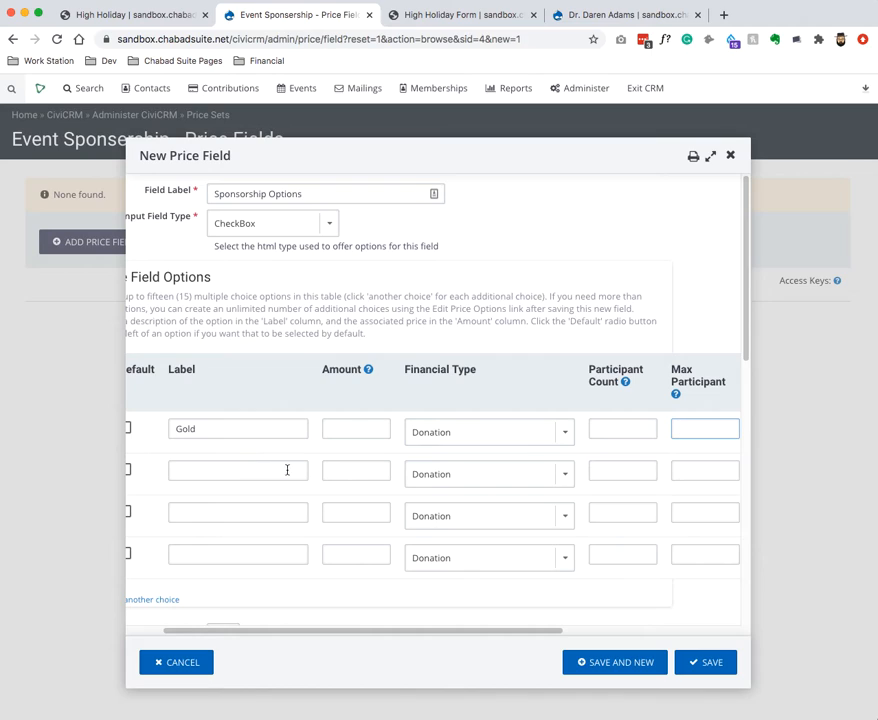
{"action": "left_click", "coordinate": [265, 478]}
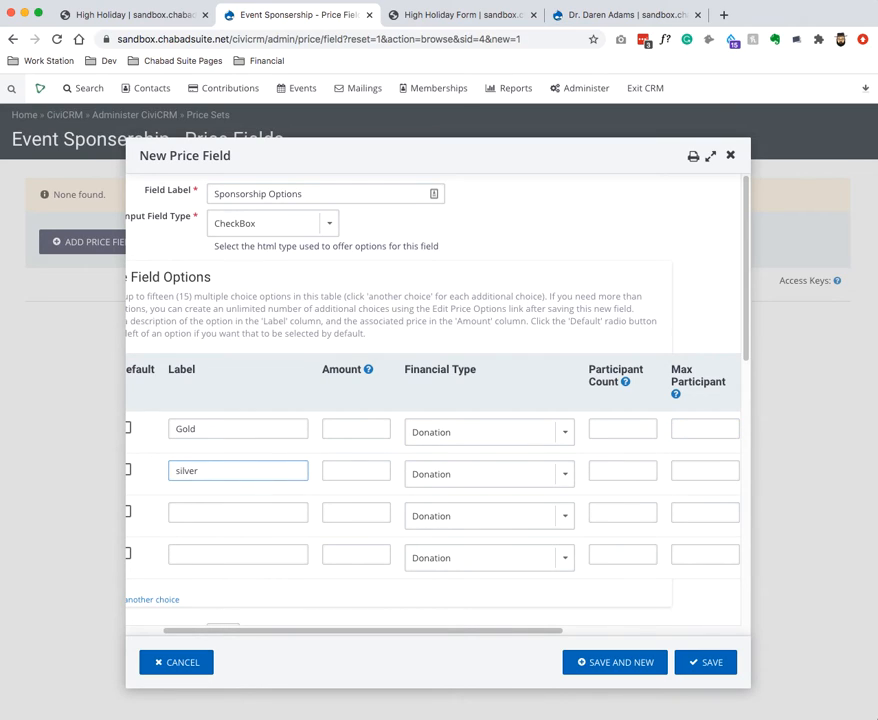
{"action": "type", "text": "silver"}
{"action": "left_click", "coordinate": [188, 512]}
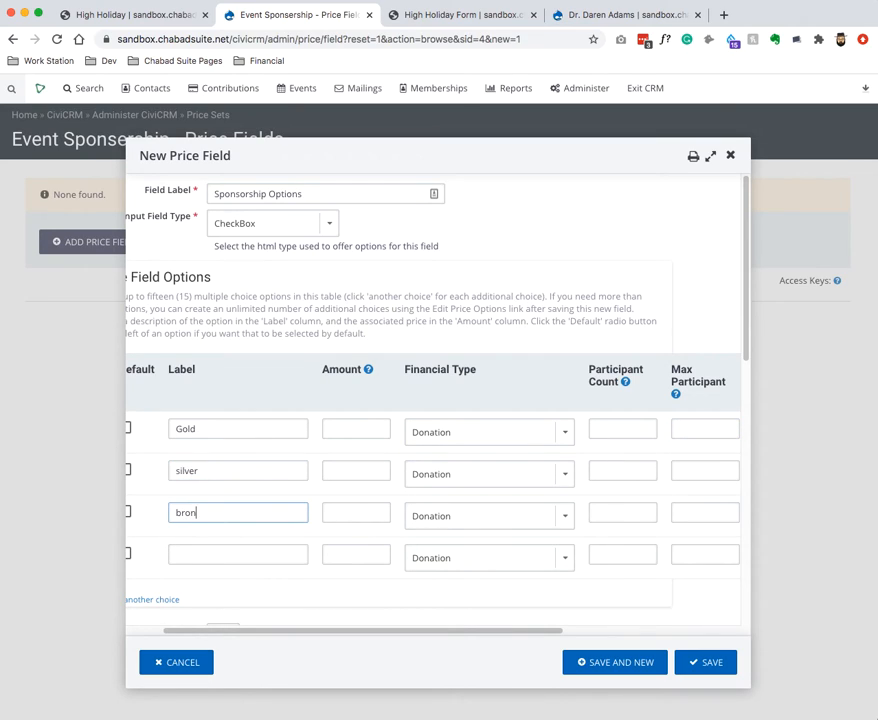
{"action": "left_click", "coordinate": [200, 552]}
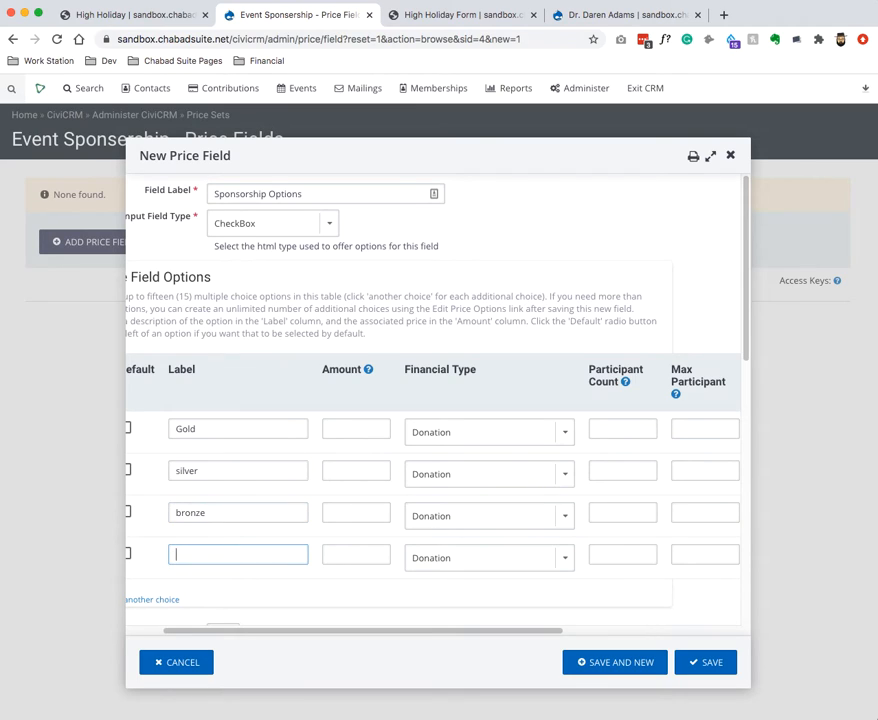
{"action": "left_click_drag", "start_coordinate": [364, 632], "coordinate": [280, 631]}
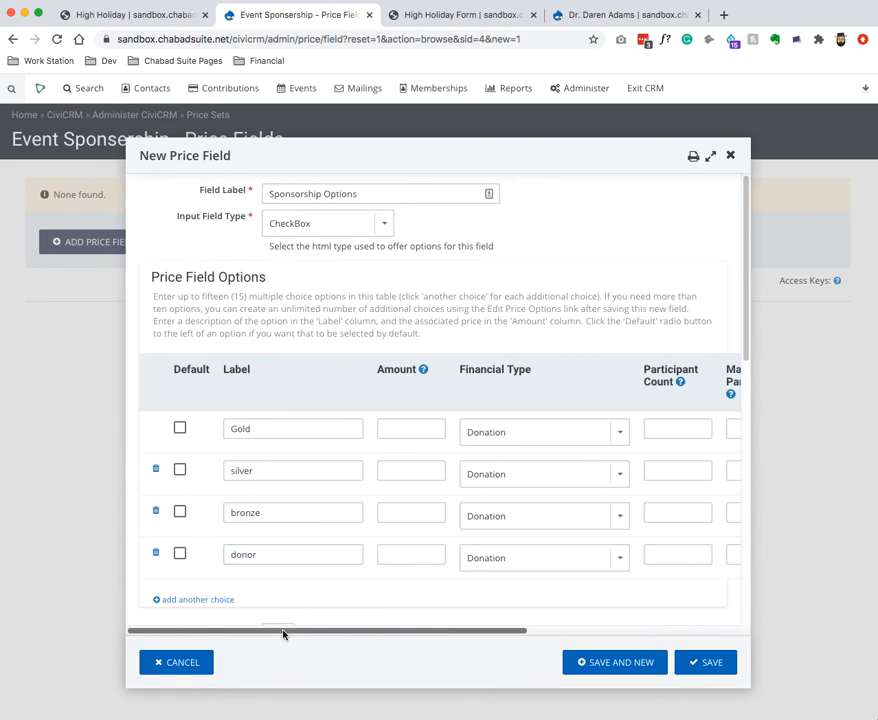
Give the options amounts 1000, 770, 360 and 180, and save with Save and New.
{"action": "left_click", "coordinate": [437, 431]}
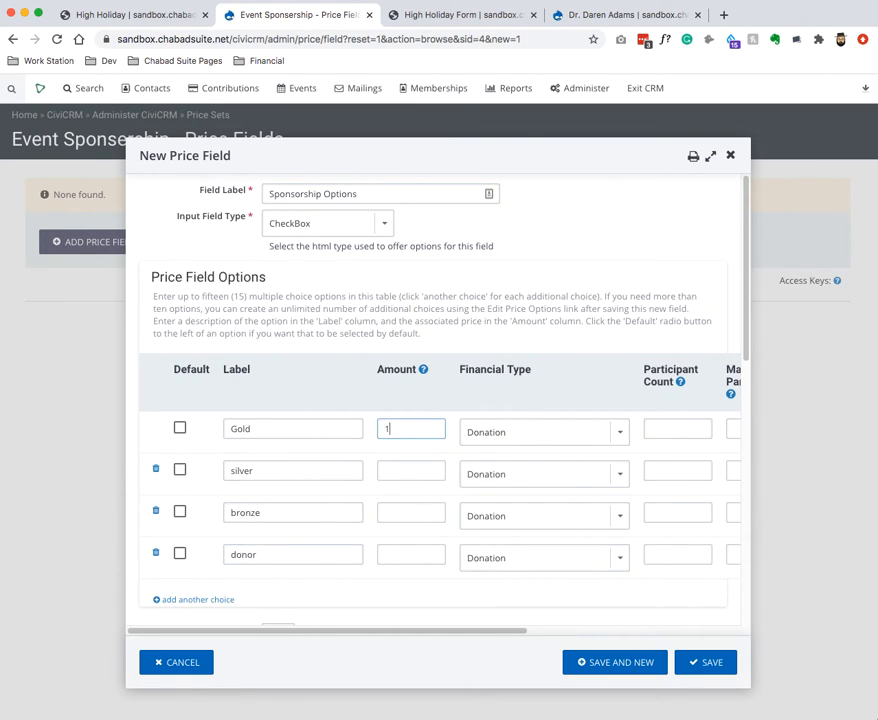
{"action": "left_click", "coordinate": [415, 465]}
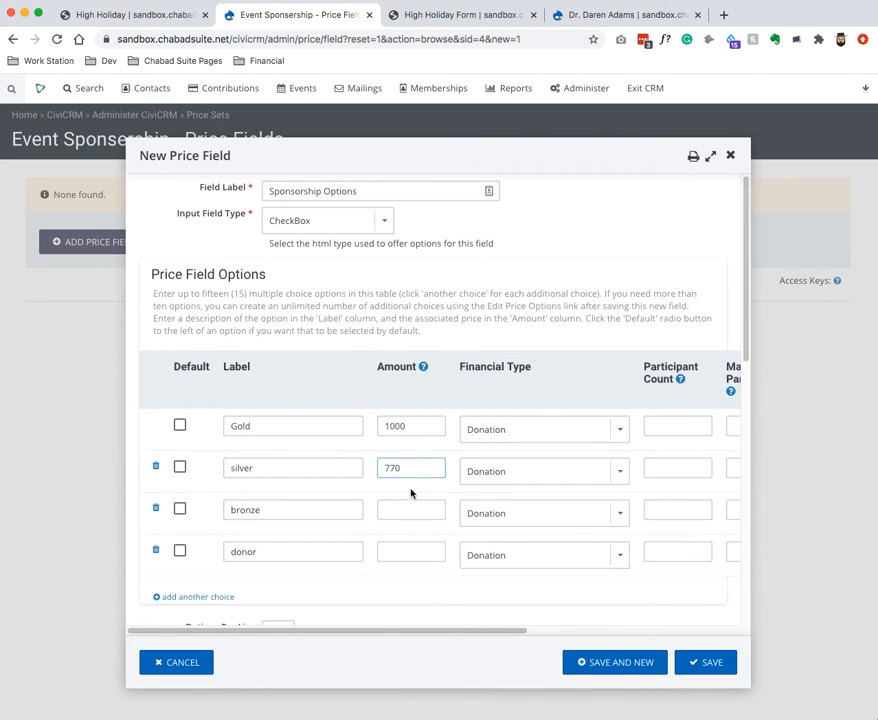
{"action": "left_click", "coordinate": [405, 509]}
{"action": "left_click", "coordinate": [410, 548]}
{"action": "type", "text": "180"}
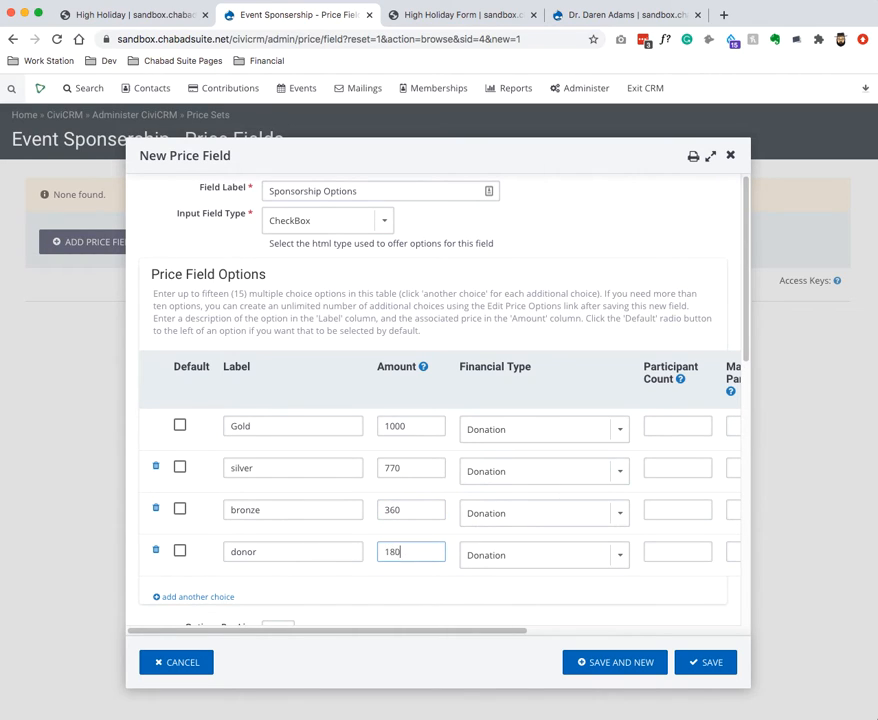
{"action": "scroll", "coordinate": [406, 523], "scroll_direction": "down", "scroll_amount": 3}
{"action": "scroll", "coordinate": [382, 481], "scroll_direction": "down", "scroll_amount": 1}
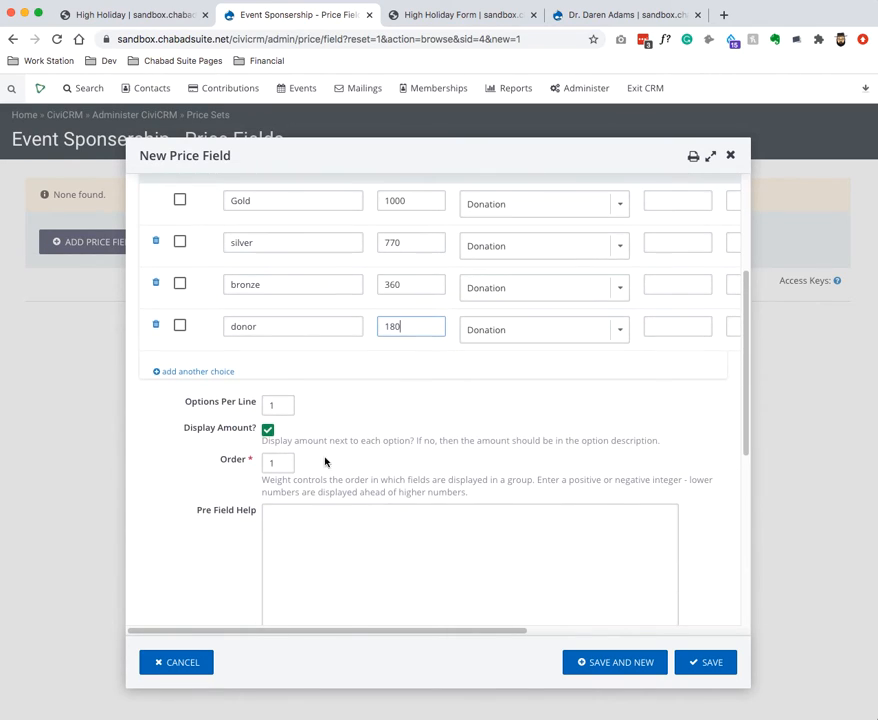
{"action": "scroll", "coordinate": [296, 526], "scroll_direction": "down", "scroll_amount": 7}
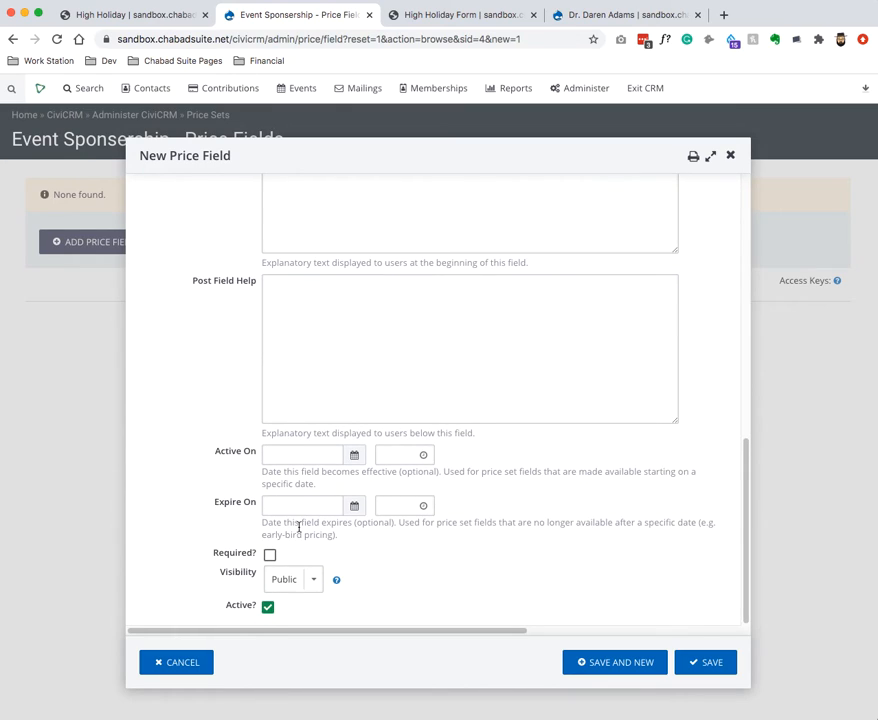
{"action": "left_click", "coordinate": [639, 662]}
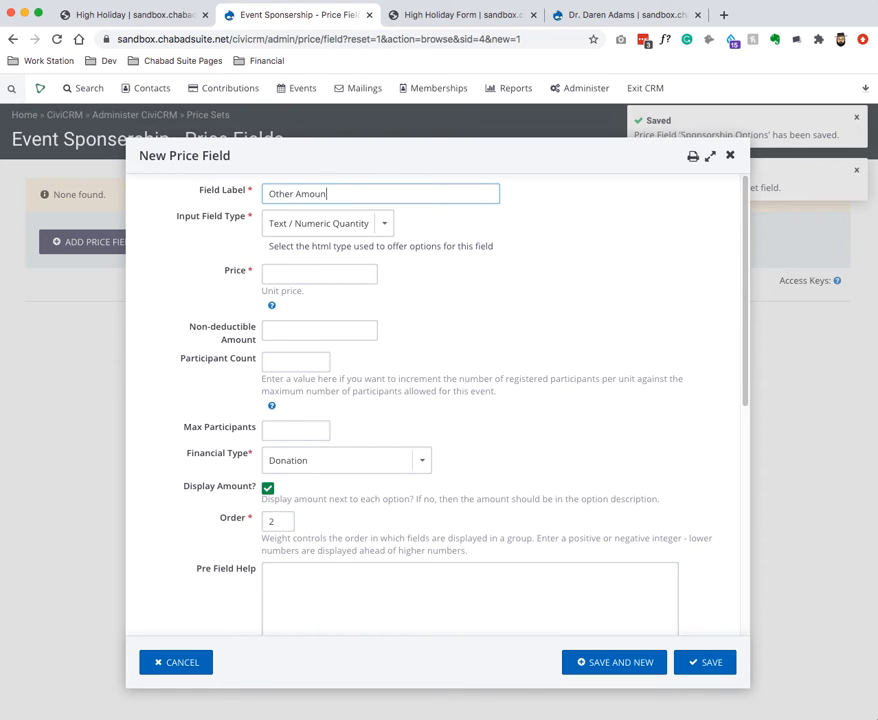
Save an Other Amount Text / Numeric Quantity field at price 1 with Display Amount unchecked.
{"action": "left_click", "coordinate": [354, 224]}
{"action": "left_click", "coordinate": [337, 266]}
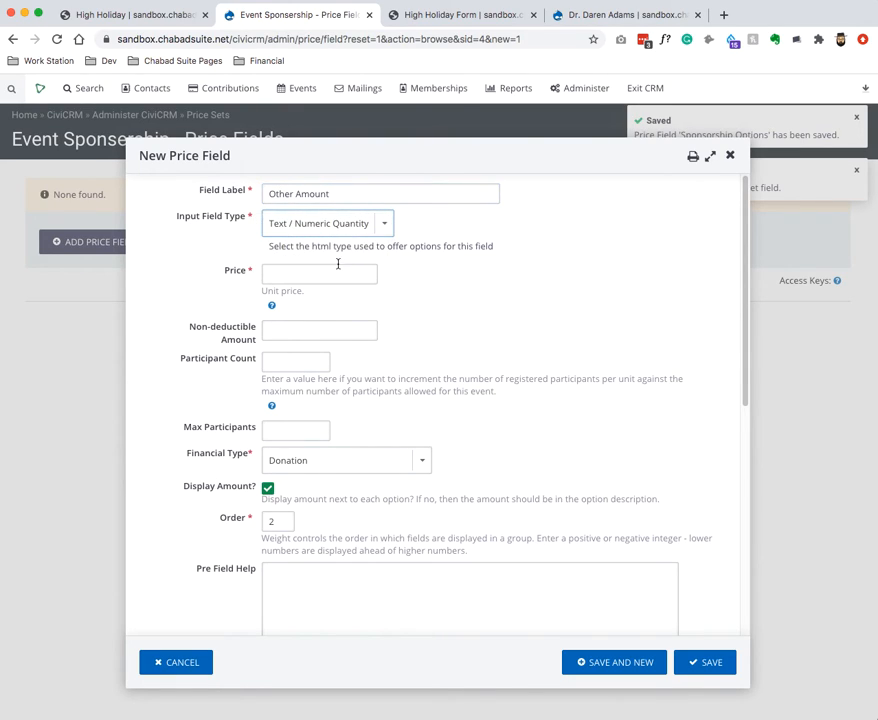
{"action": "left_click", "coordinate": [325, 276]}
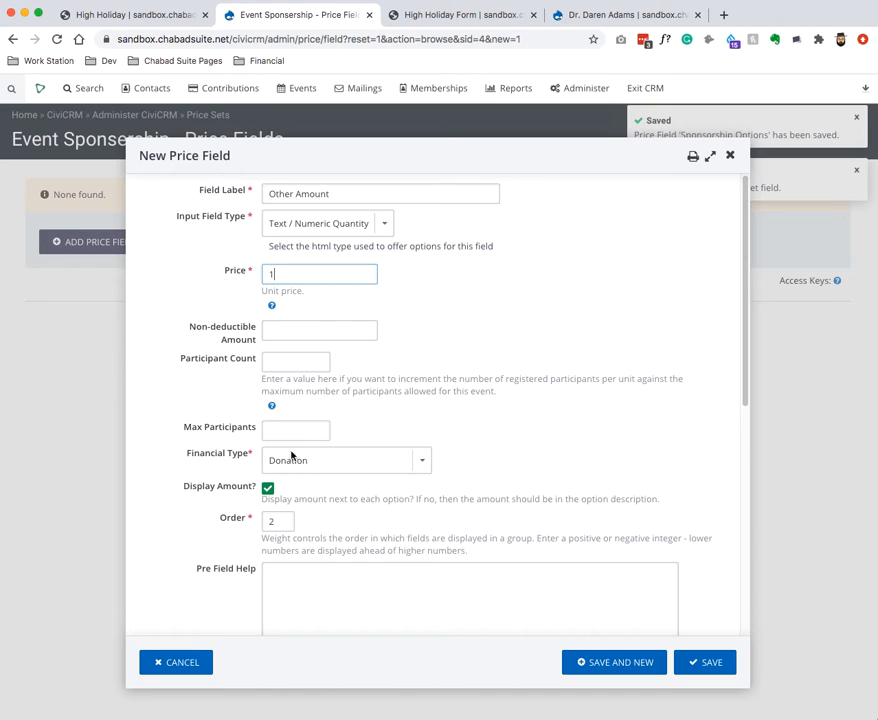
{"action": "type", "text": "1"}
{"action": "left_click", "coordinate": [216, 490]}
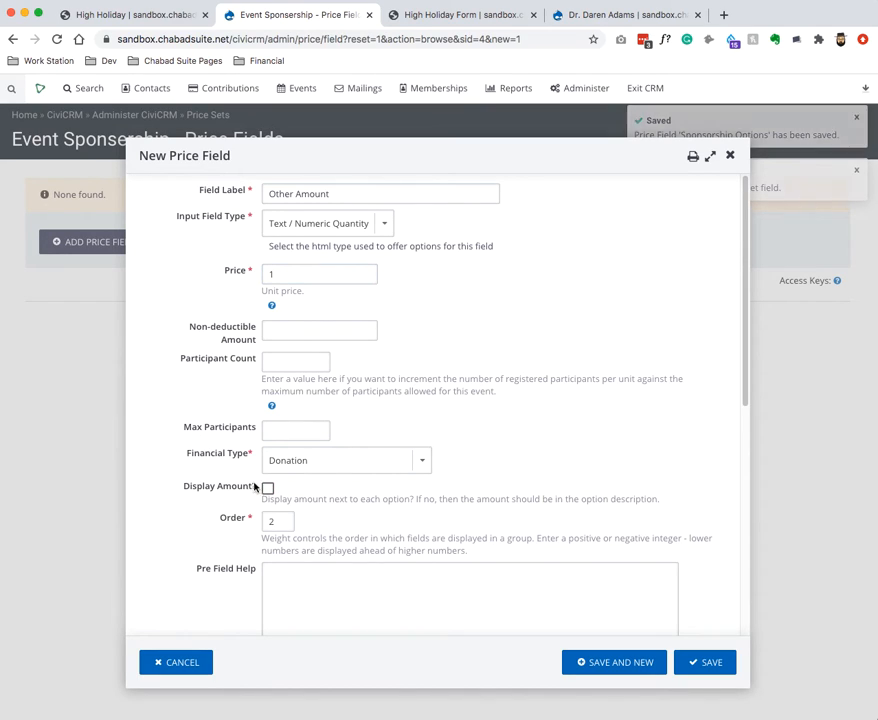
{"action": "scroll", "coordinate": [498, 390], "scroll_direction": "down", "scroll_amount": 5}
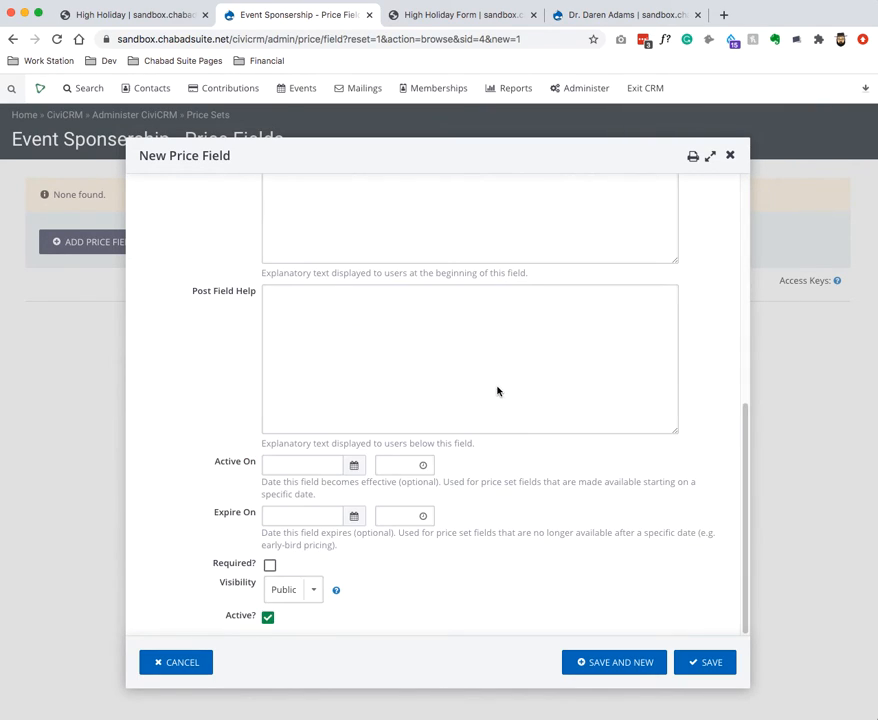
{"action": "left_click", "coordinate": [689, 666]}
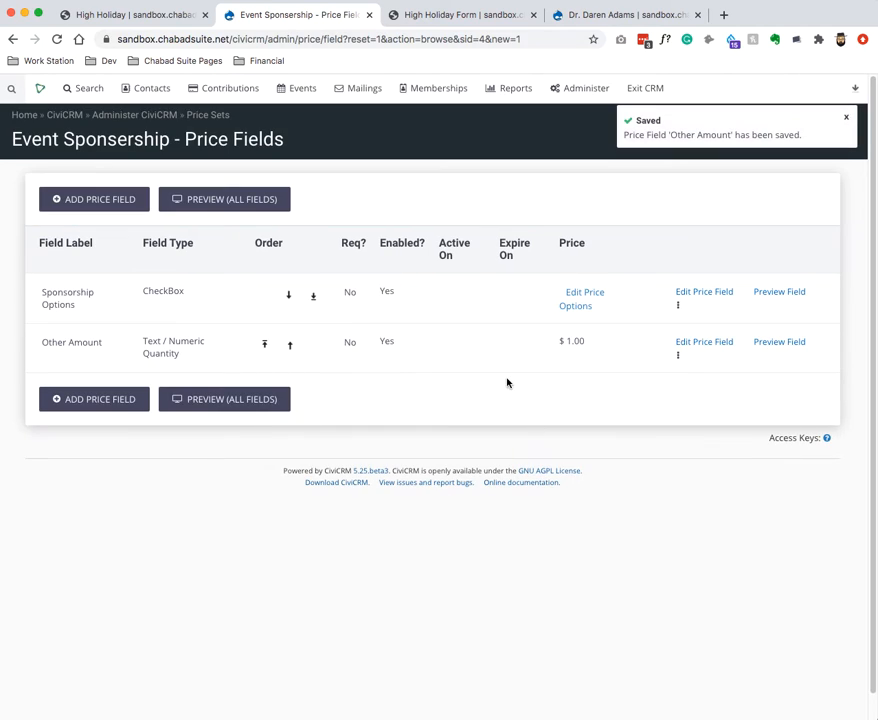
{"action": "left_click", "coordinate": [196, 18]}
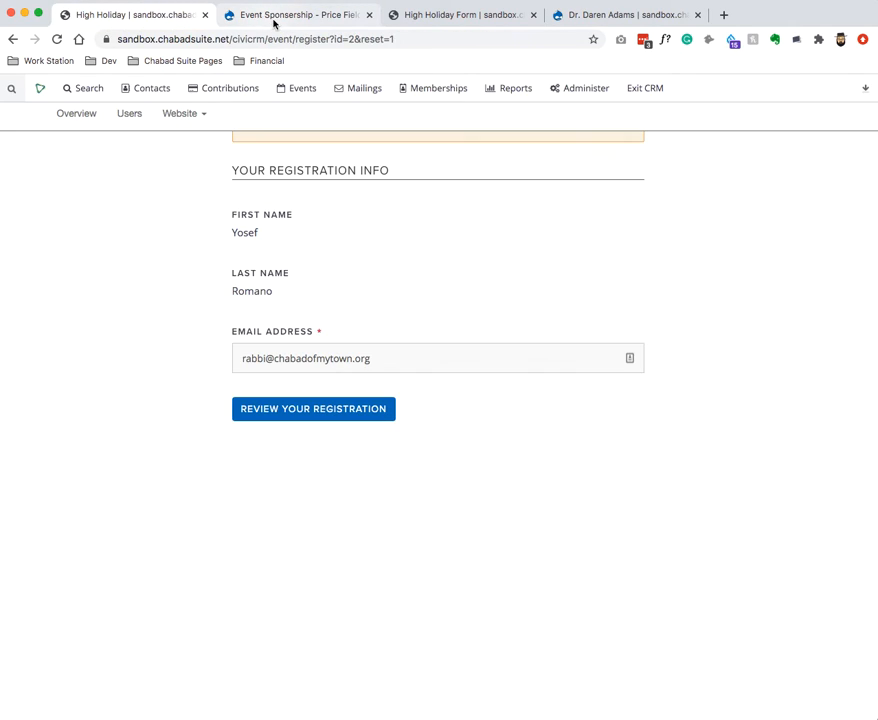
Via Events > Manage Events, open High Holiday Form's Online Registration configuration.
{"action": "left_click", "coordinate": [430, 17]}
{"action": "mouse_move", "coordinate": [302, 88]}
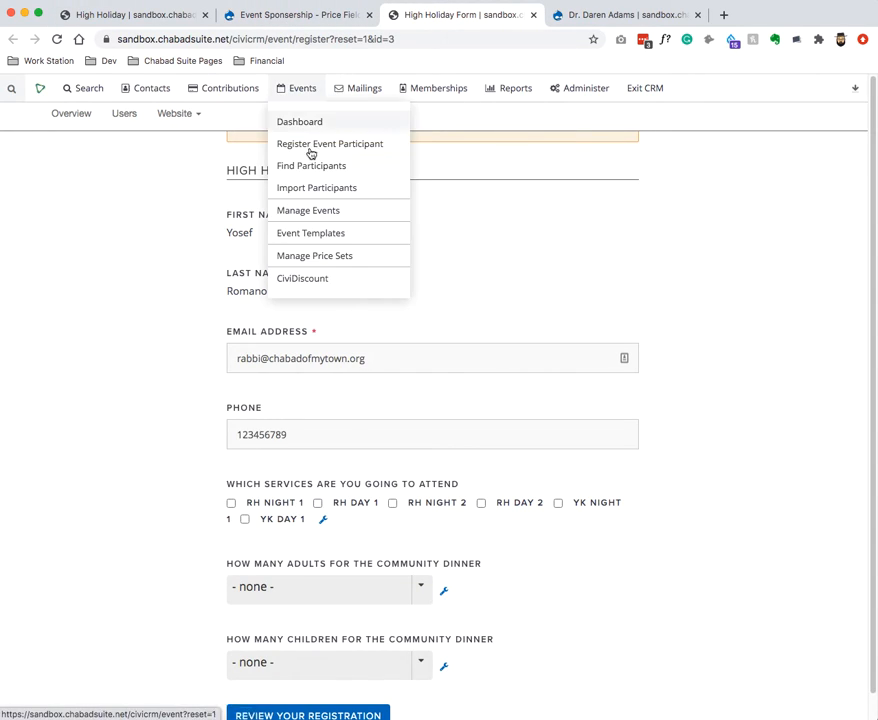
{"action": "left_click", "coordinate": [312, 216]}
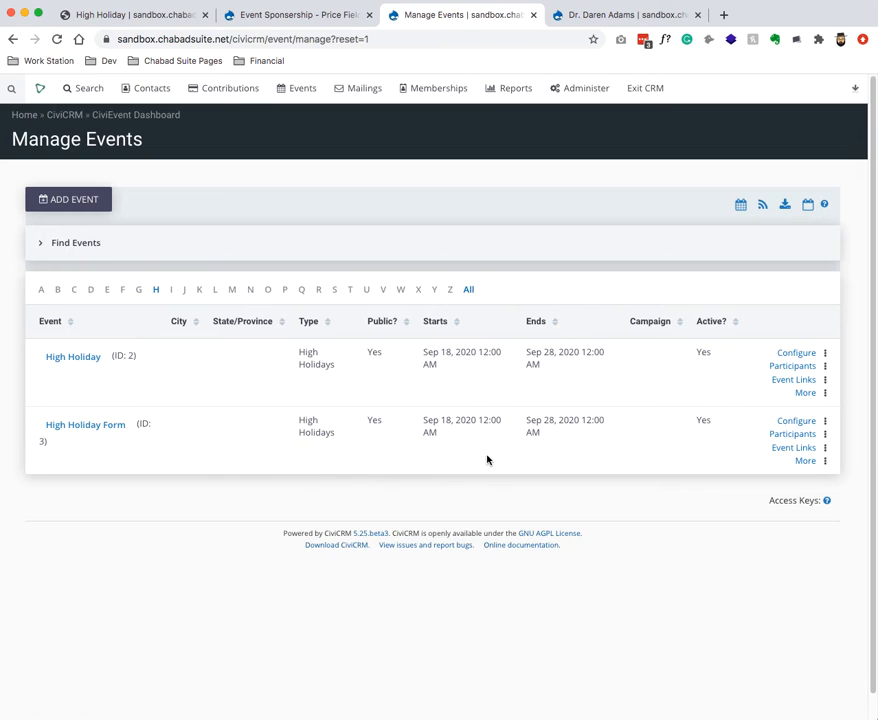
{"action": "left_click", "coordinate": [793, 421]}
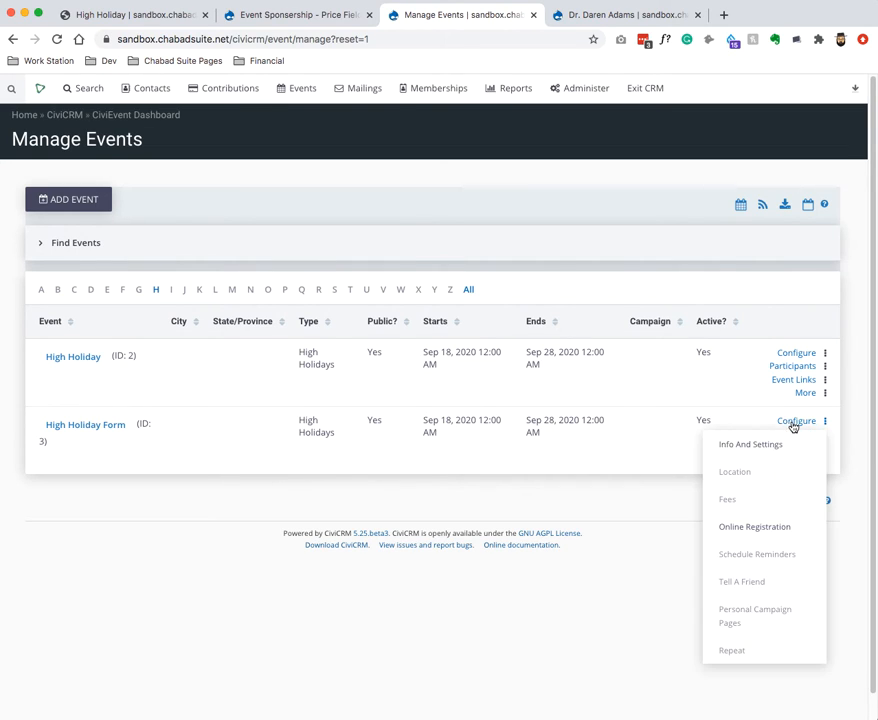
{"action": "left_click", "coordinate": [754, 522]}
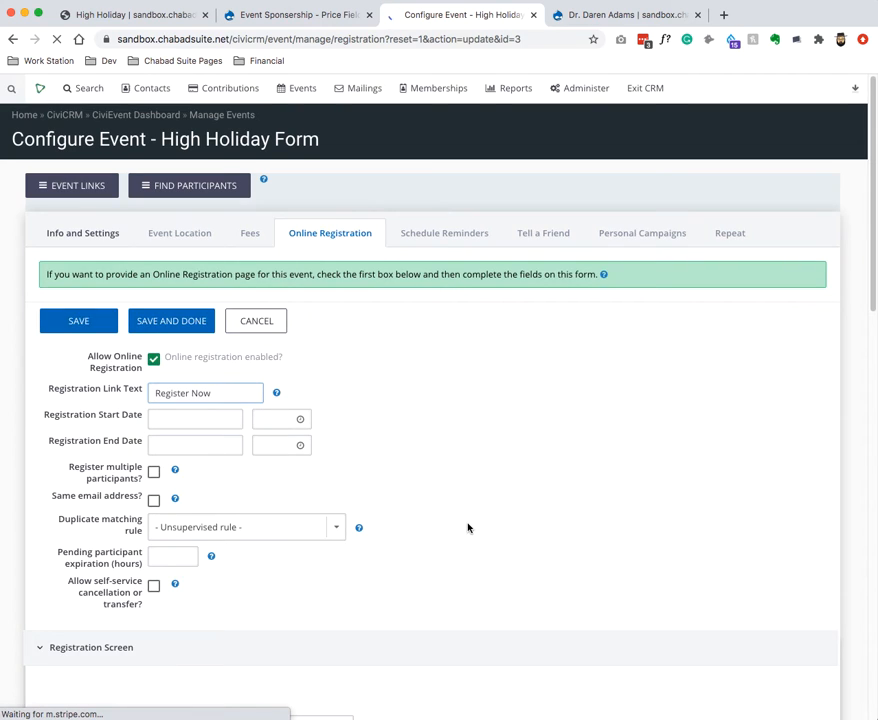
Preview the High Holiday Registration profile's fields.
{"action": "scroll", "coordinate": [468, 520], "scroll_direction": "down", "scroll_amount": 4}
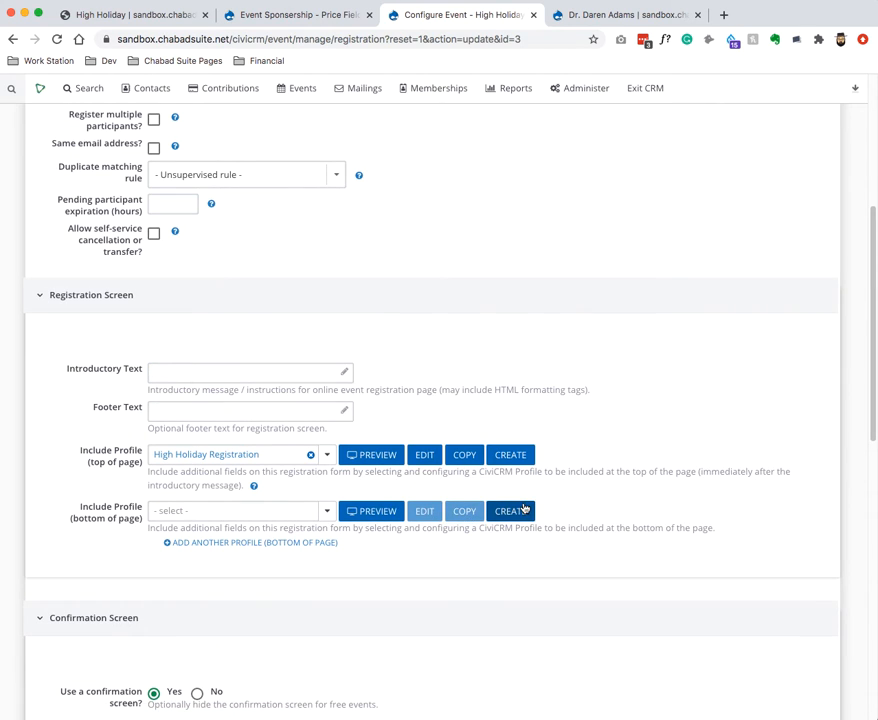
{"action": "left_click", "coordinate": [349, 455]}
{"action": "scroll", "coordinate": [462, 386], "scroll_direction": "down", "scroll_amount": 1}
{"action": "scroll", "coordinate": [329, 437], "scroll_direction": "down", "scroll_amount": 3}
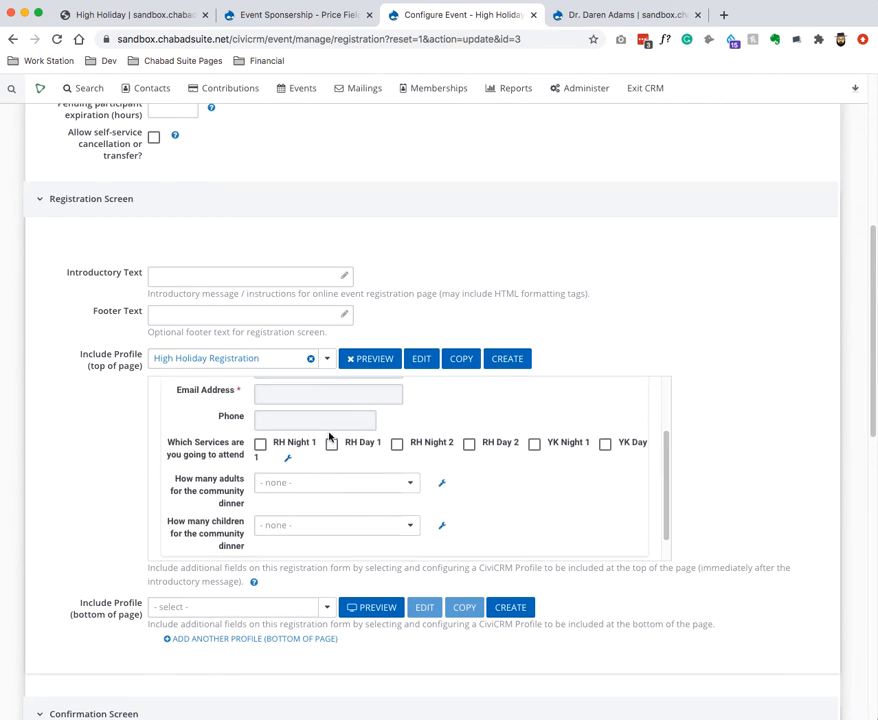
{"action": "scroll", "coordinate": [310, 449], "scroll_direction": "up", "scroll_amount": 4}
{"action": "scroll", "coordinate": [279, 474], "scroll_direction": "up", "scroll_amount": 5}
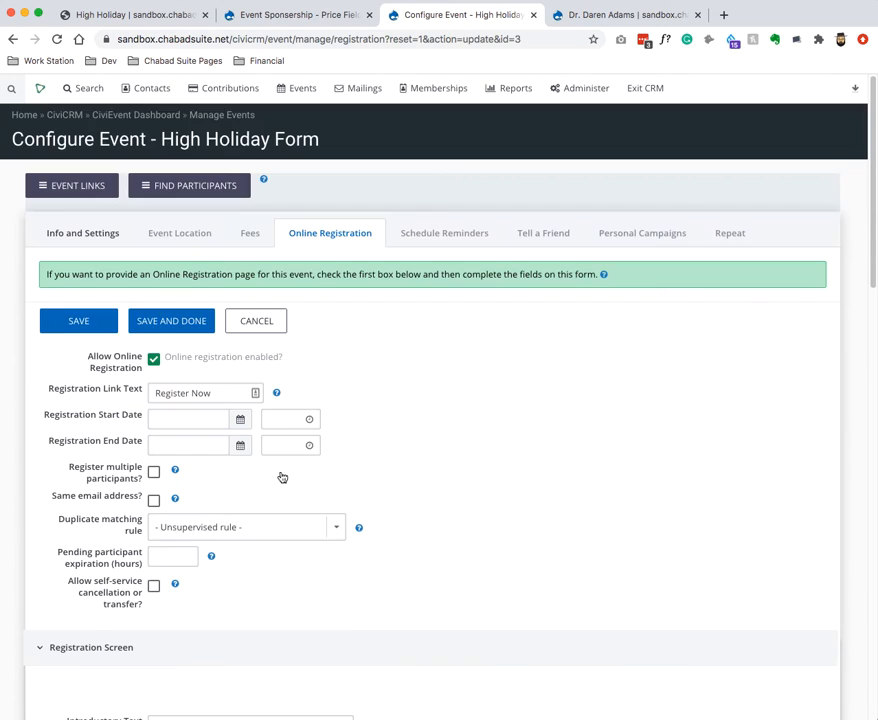
Make the event paid with online payment, fee label 'Sponsorship' and Donation financial type.
{"action": "left_click", "coordinate": [249, 233]}
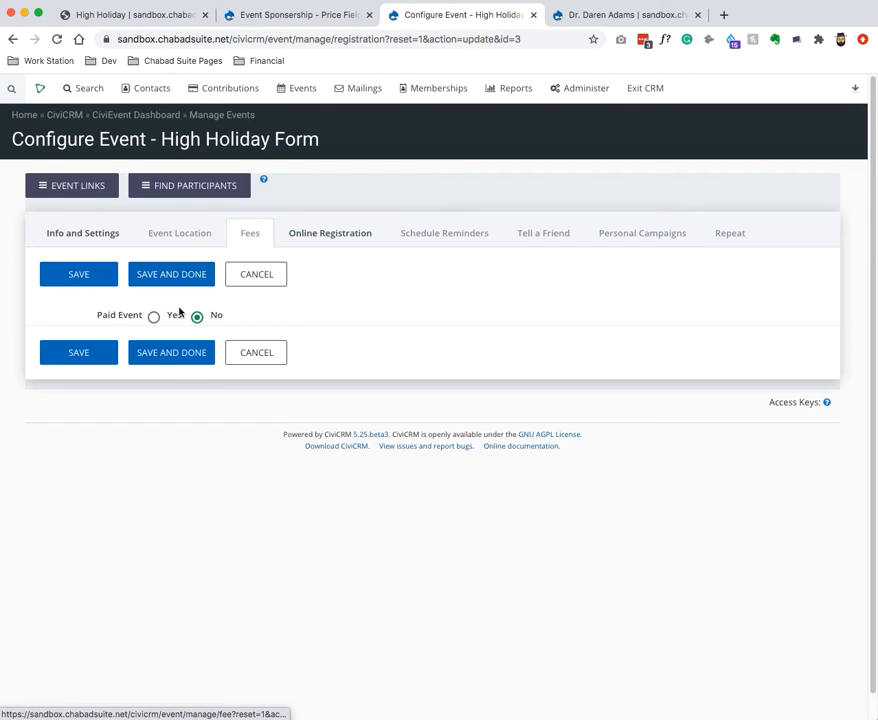
{"action": "left_click", "coordinate": [157, 318]}
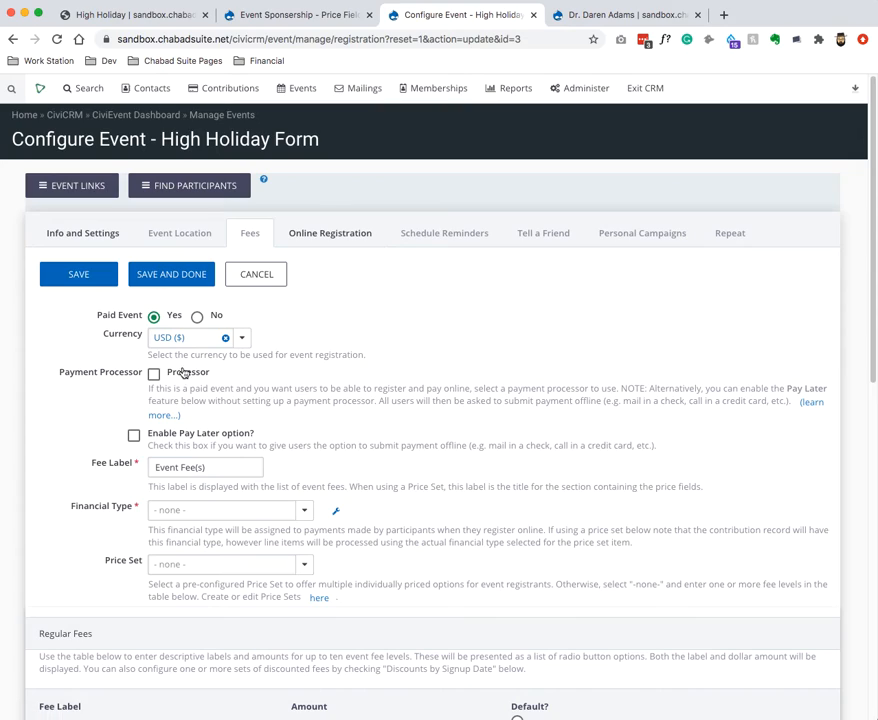
{"action": "left_click", "coordinate": [155, 373]}
{"action": "triple_click", "coordinate": [177, 465]}
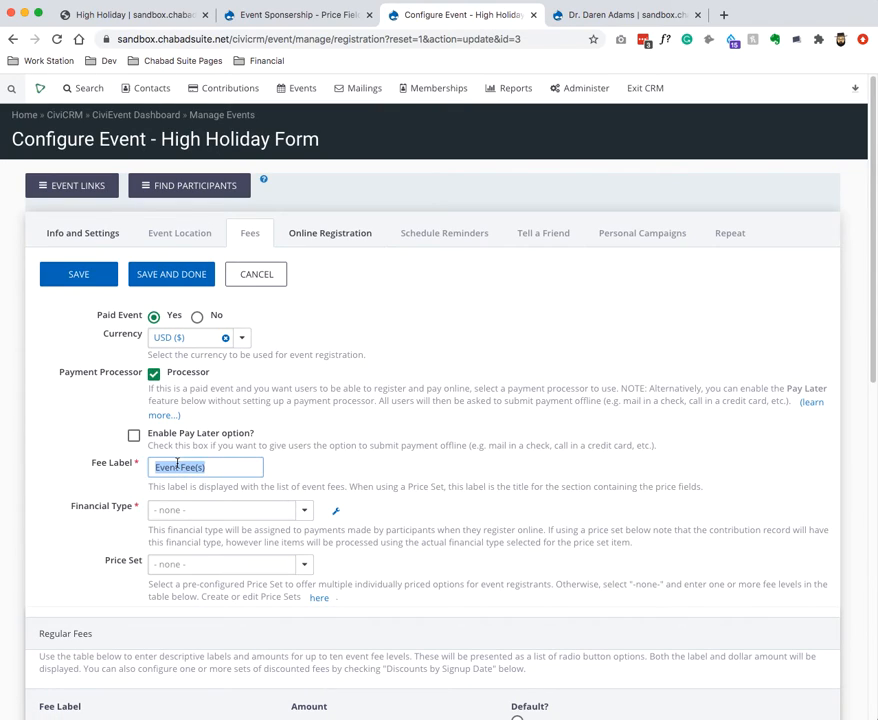
{"action": "type", "text": "Sponsorship"}
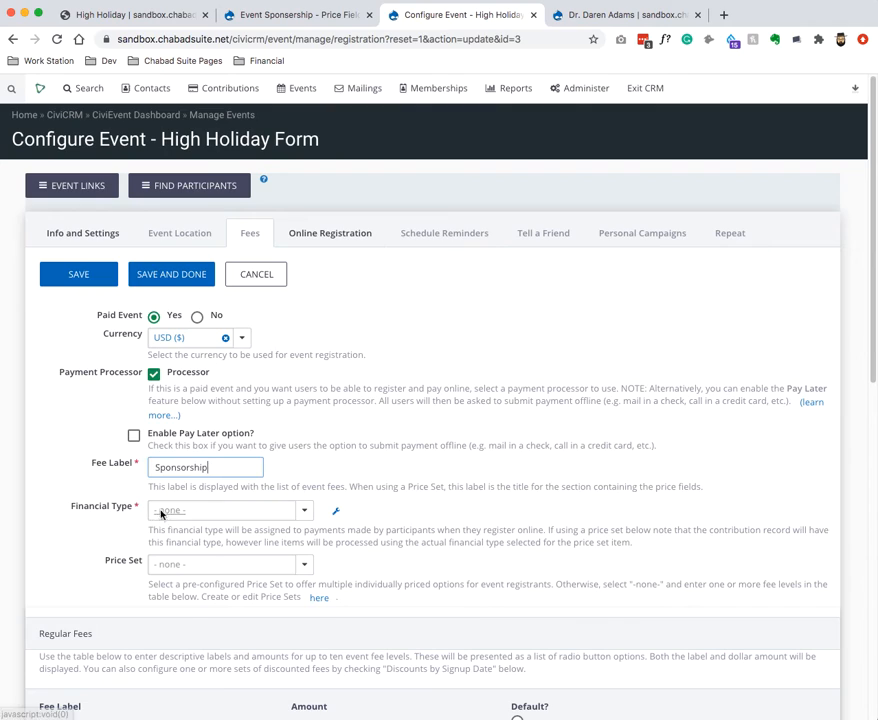
{"action": "left_click", "coordinate": [220, 510]}
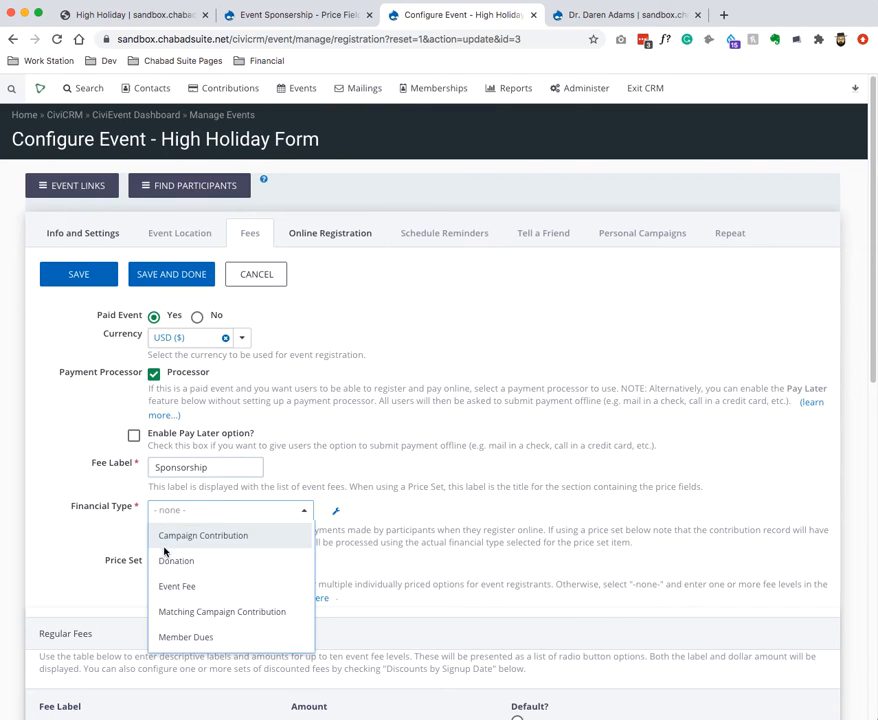
{"action": "left_click", "coordinate": [185, 561]}
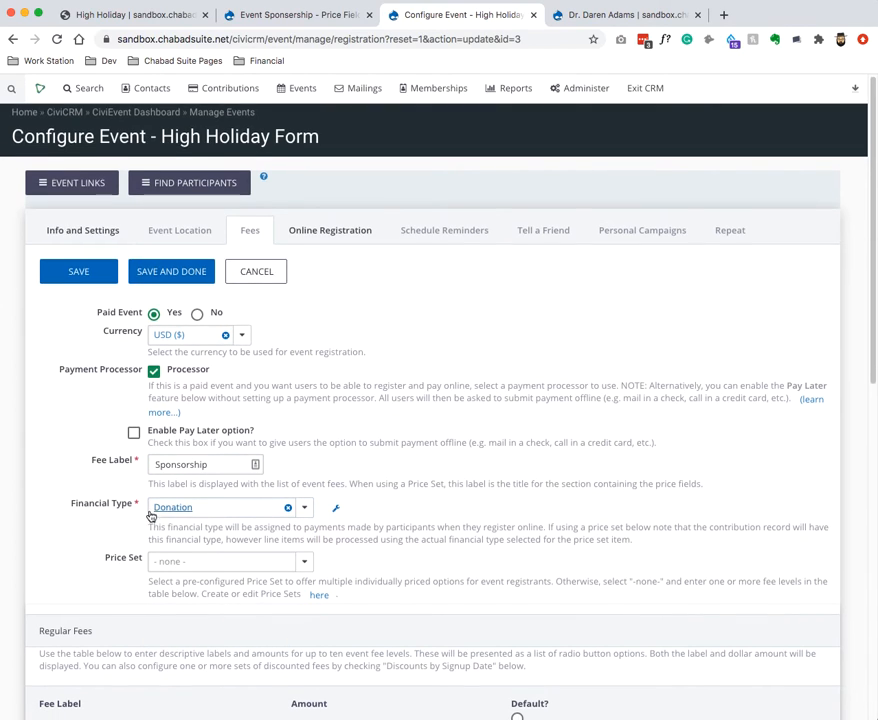
Attach the Event Sponsorship price set to the event and save the fee settings.
{"action": "scroll", "coordinate": [205, 513], "scroll_direction": "down", "scroll_amount": 2}
{"action": "left_click", "coordinate": [221, 468]}
{"action": "left_click", "coordinate": [213, 495]}
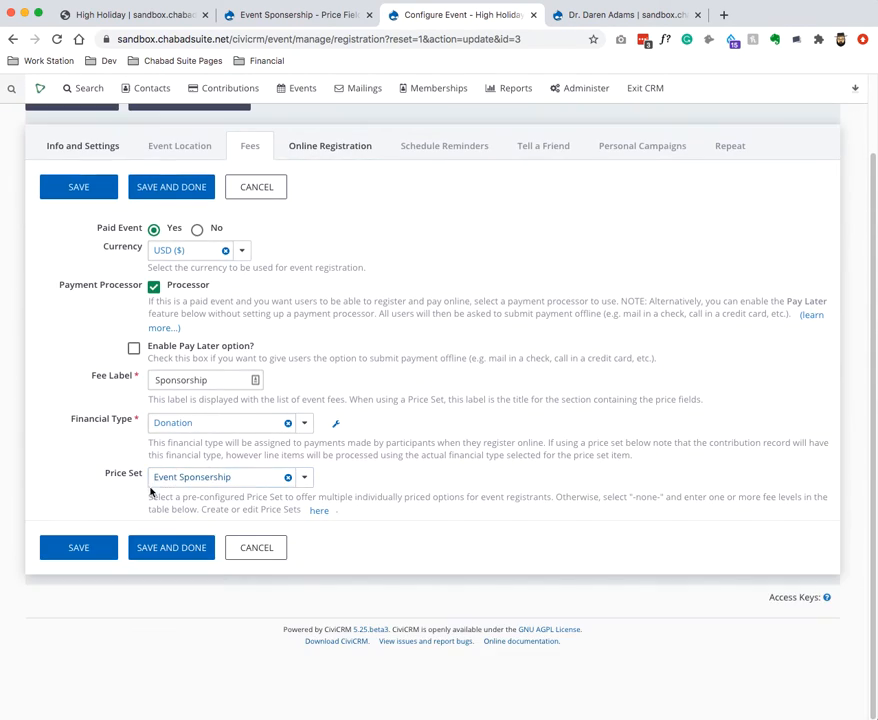
{"action": "left_click", "coordinate": [93, 193]}
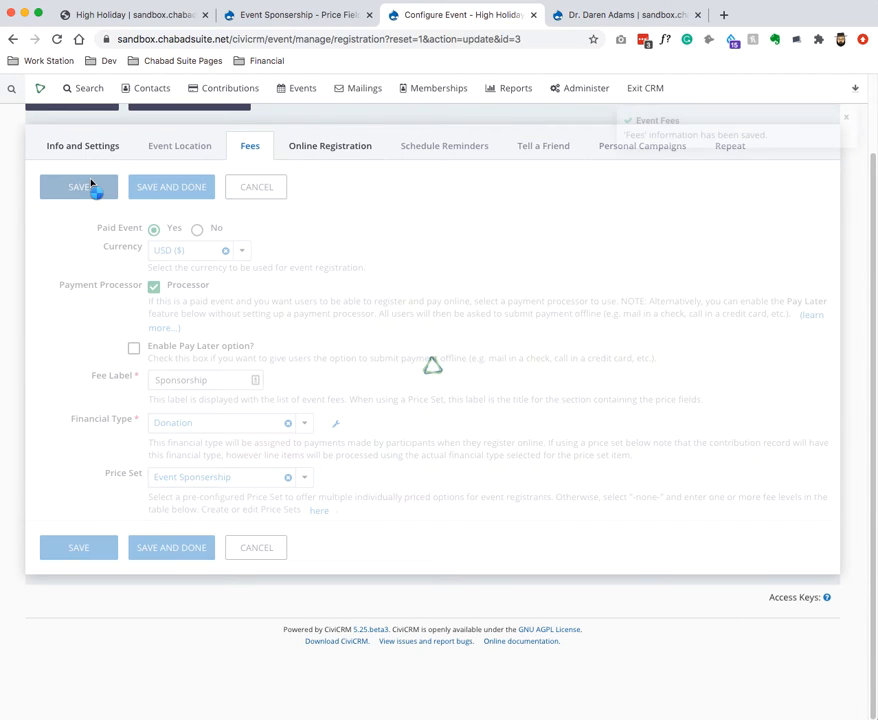
{"action": "left_click", "coordinate": [240, 15]}
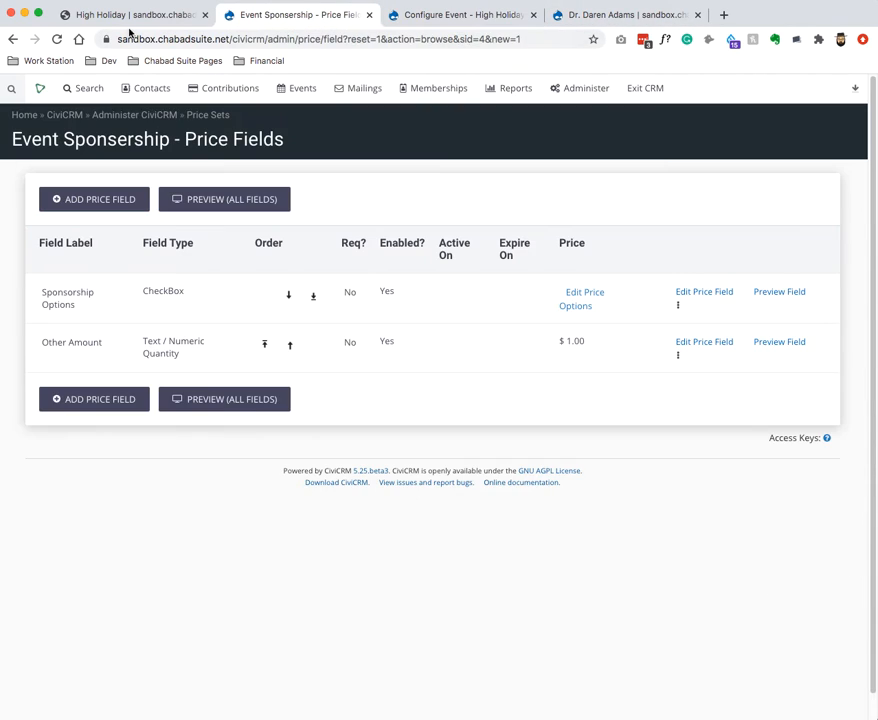
Reload the outdated High Holiday registration page, then close it.
{"action": "left_click", "coordinate": [128, 16]}
{"action": "key", "text": "super+r"}
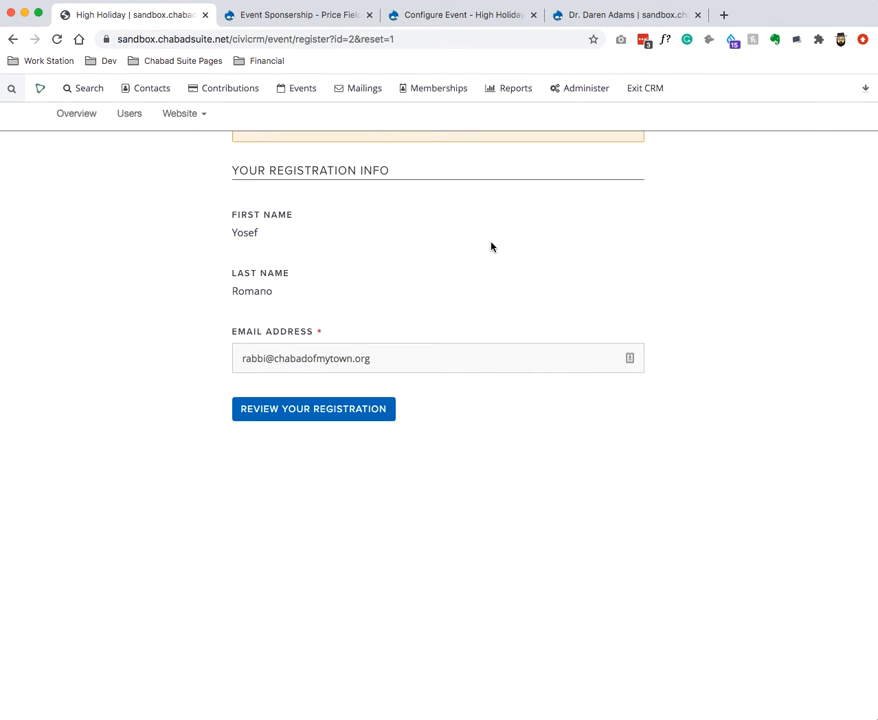
{"action": "left_click", "coordinate": [205, 15]}
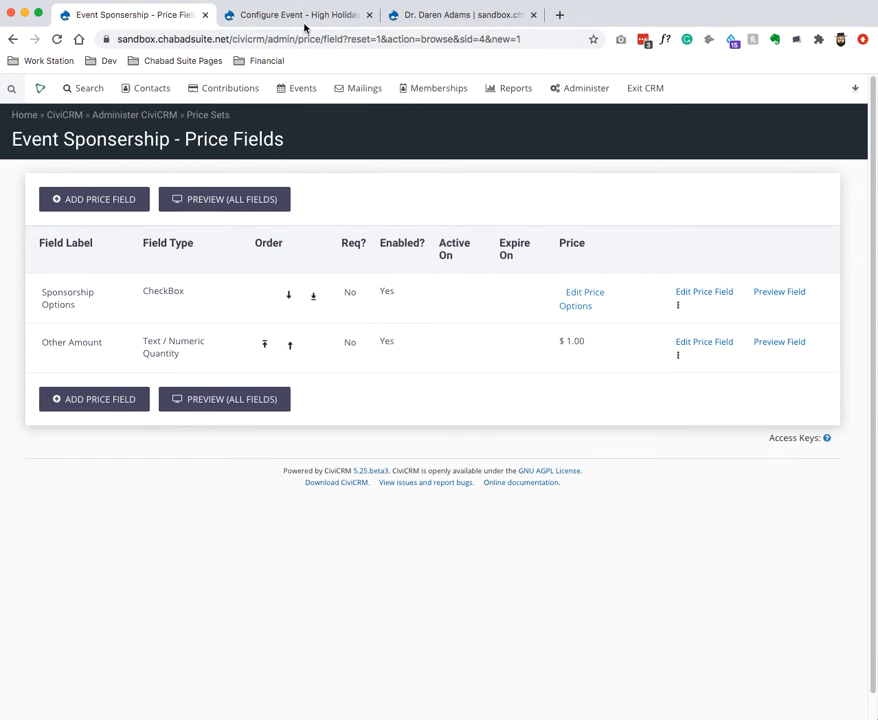
Open the High Holiday Form's live online registration page from Event Links.
{"action": "left_click", "coordinate": [313, 22]}
{"action": "scroll", "coordinate": [90, 200], "scroll_direction": "up", "scroll_amount": 2}
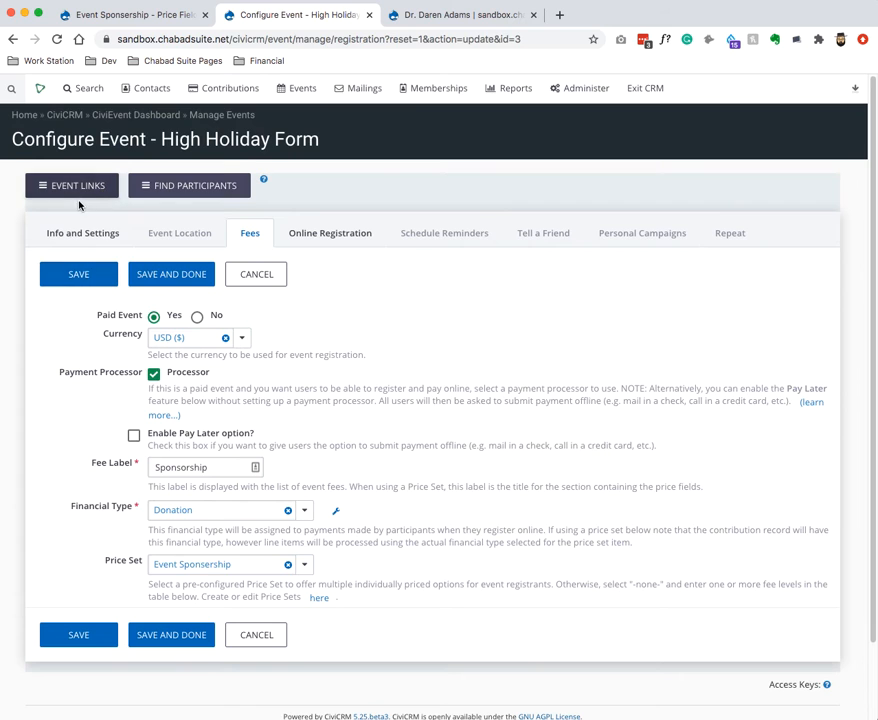
{"action": "left_click", "coordinate": [78, 200]}
{"action": "left_click", "coordinate": [100, 300]}
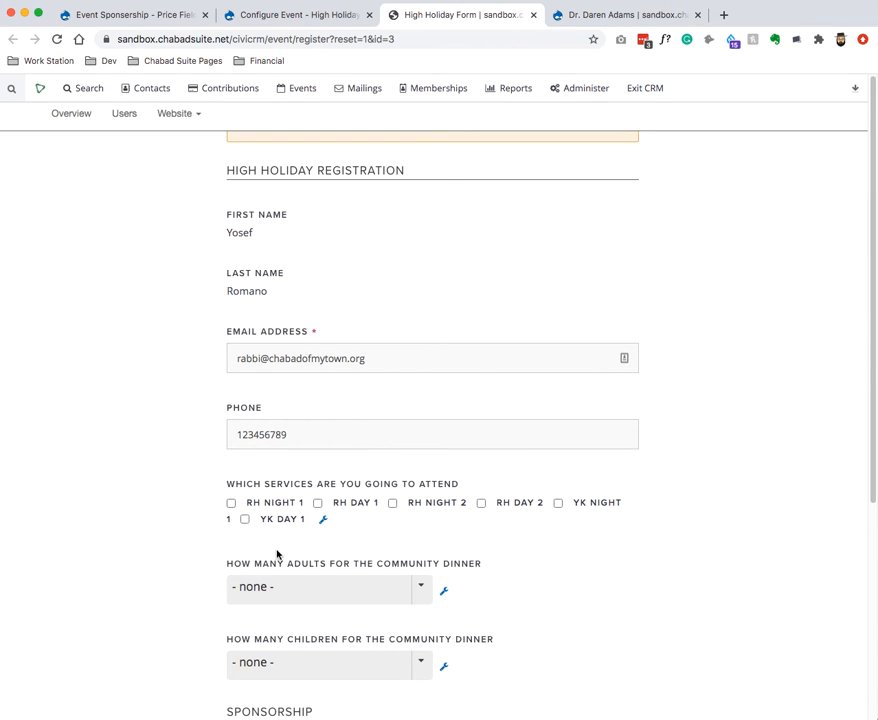
Sign up for the RH Day 1, RH Night 2 and RH Day 2 services.
{"action": "scroll", "coordinate": [296, 546], "scroll_direction": "down", "scroll_amount": 1}
{"action": "scroll", "coordinate": [302, 610], "scroll_direction": "down", "scroll_amount": 5}
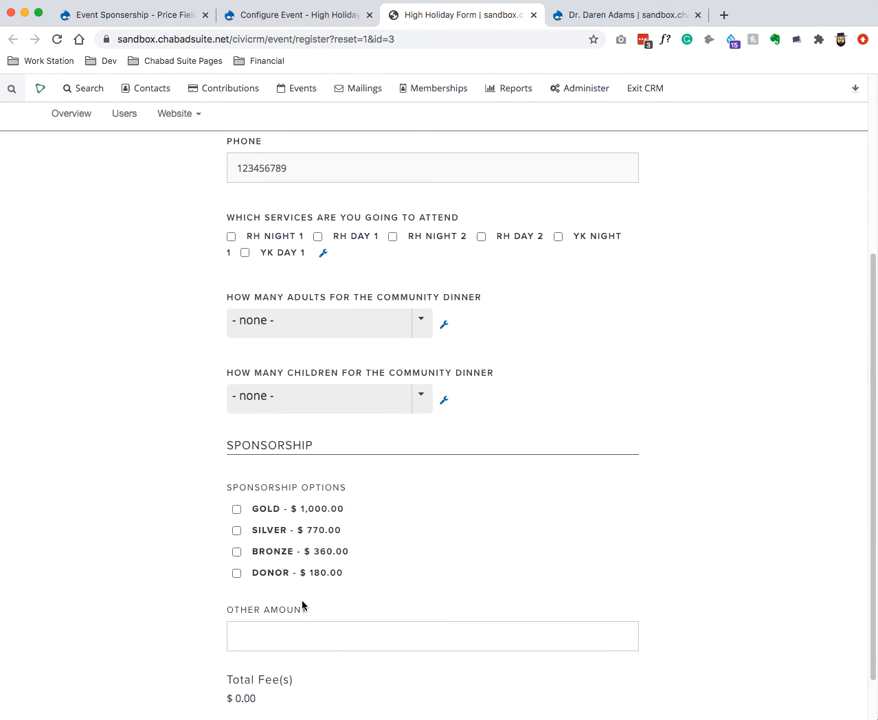
{"action": "scroll", "coordinate": [290, 550], "scroll_direction": "down", "scroll_amount": 1}
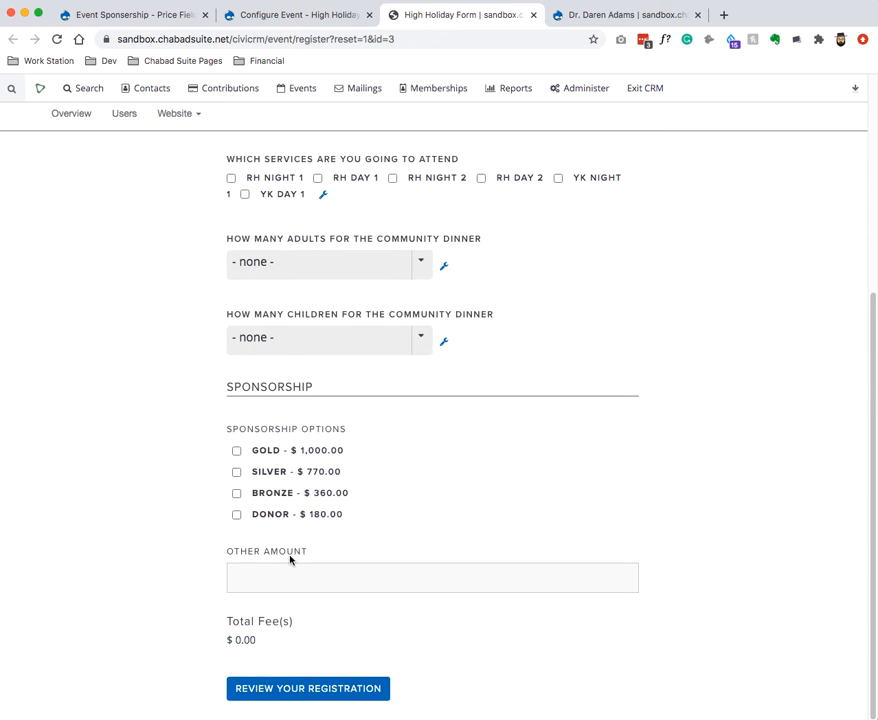
{"action": "scroll", "coordinate": [290, 560], "scroll_direction": "up", "scroll_amount": 7}
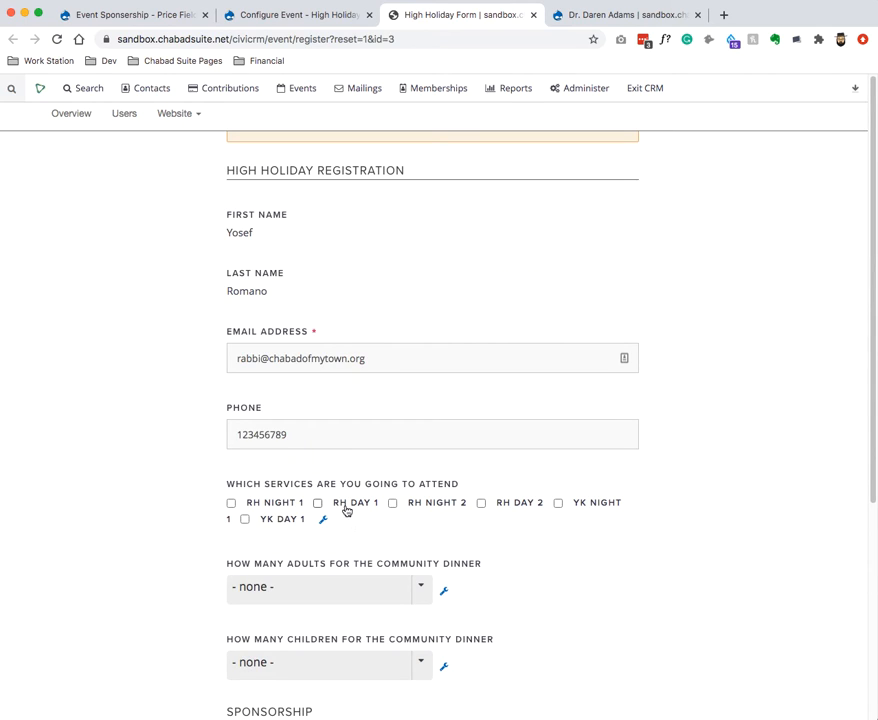
{"action": "scroll", "coordinate": [345, 507], "scroll_direction": "down", "scroll_amount": 7}
{"action": "scroll", "coordinate": [342, 504], "scroll_direction": "up", "scroll_amount": 7}
{"action": "left_click", "coordinate": [339, 506]}
{"action": "left_click", "coordinate": [459, 506]}
{"action": "left_click", "coordinate": [529, 504]}
Set 3 adults and 4 children for the community dinner and choose Gold sponsorship.
{"action": "left_click", "coordinate": [351, 596]}
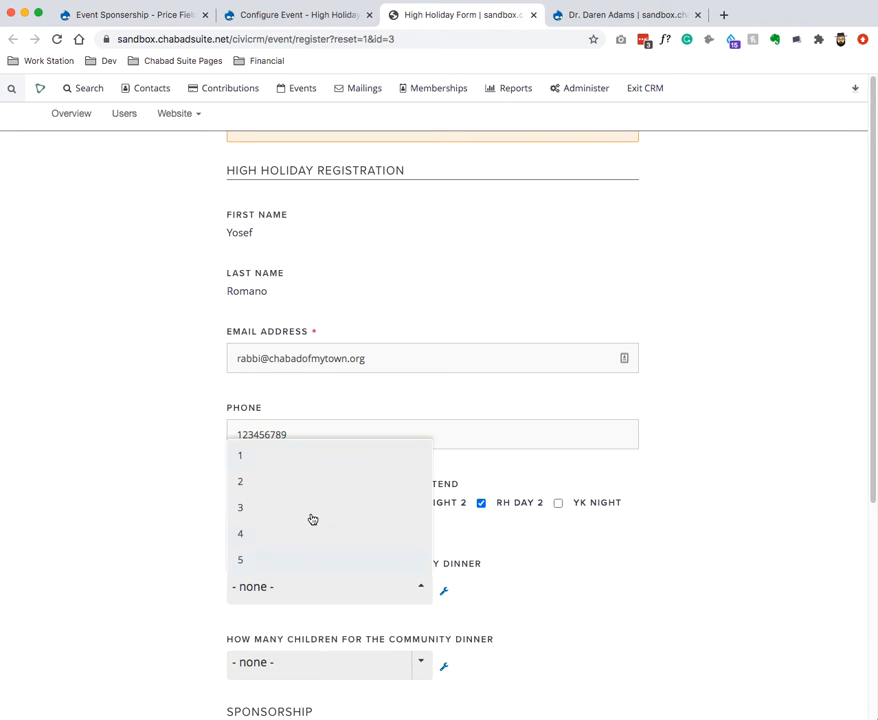
{"action": "left_click", "coordinate": [312, 507]}
{"action": "left_click", "coordinate": [290, 664]}
{"action": "left_click", "coordinate": [296, 607]}
{"action": "scroll", "coordinate": [340, 590], "scroll_direction": "down", "scroll_amount": 4}
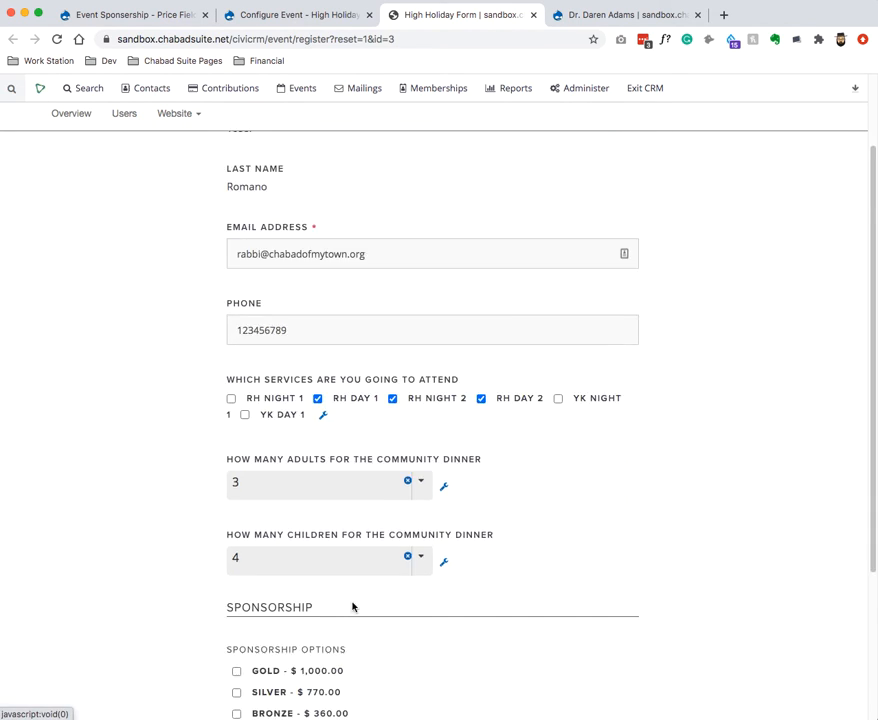
{"action": "left_click", "coordinate": [252, 574]}
Enter the test card number and security code, with a March 2022 expiry.
{"action": "scroll", "coordinate": [355, 600], "scroll_direction": "down", "scroll_amount": 10}
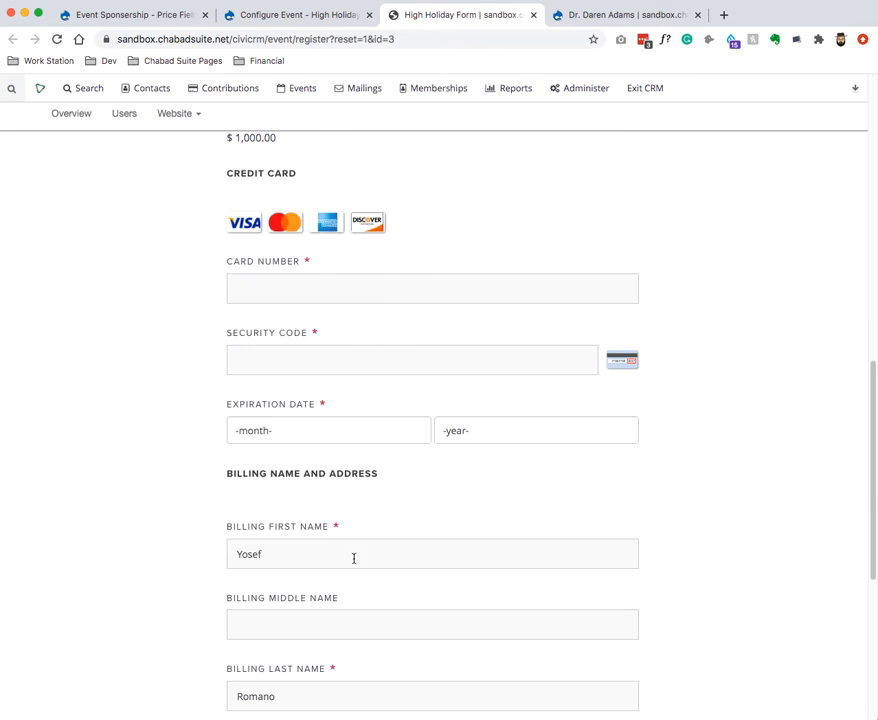
{"action": "left_click", "coordinate": [335, 288]}
{"action": "type", "text": "42424"}
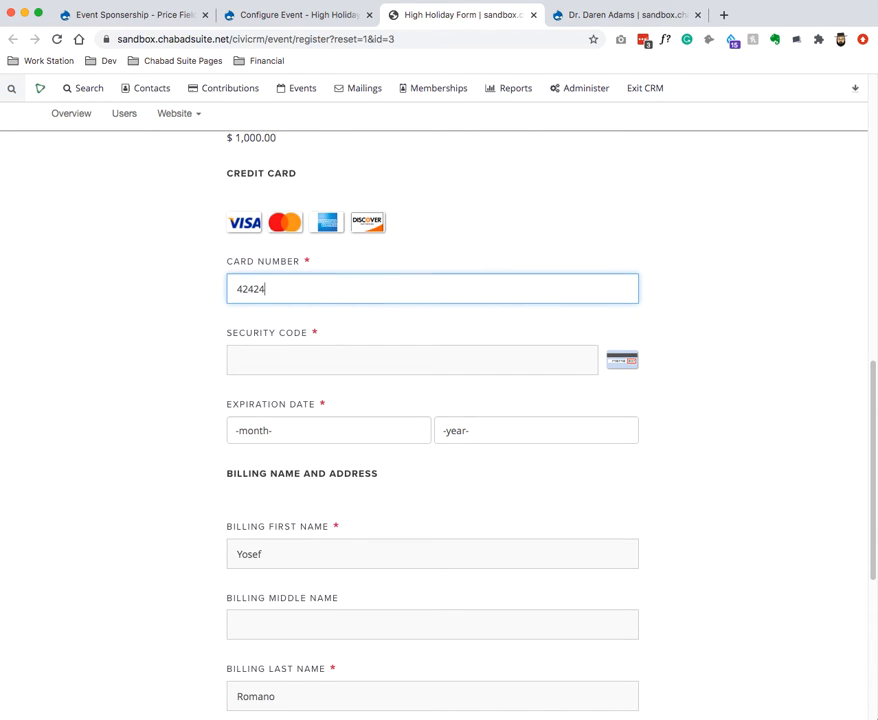
{"action": "type", "text": "42424242242"}
{"action": "left_click", "coordinate": [299, 366]}
{"action": "type", "text": "424"}
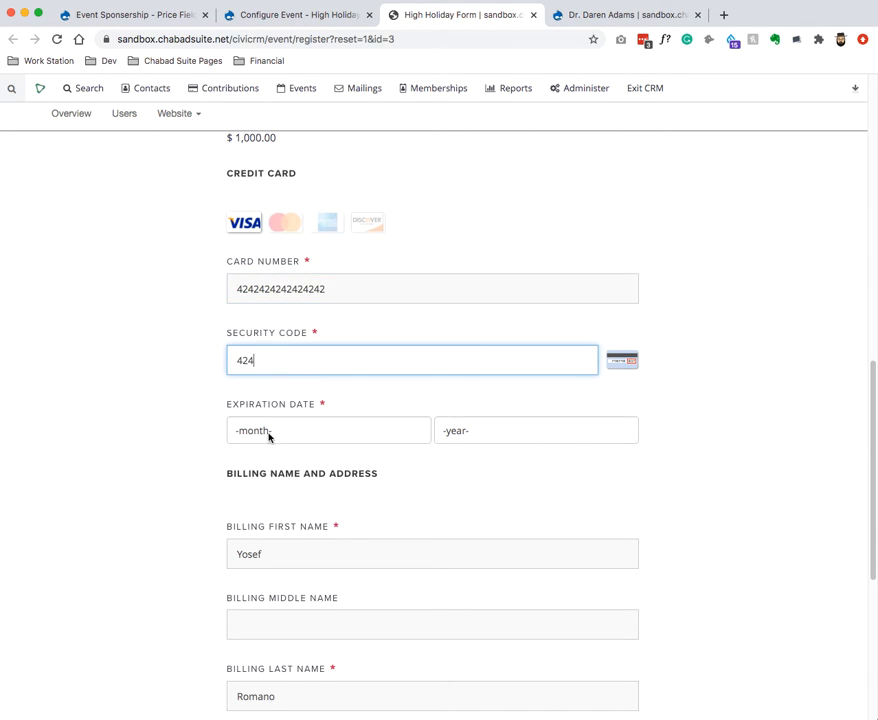
{"action": "left_click", "coordinate": [269, 430]}
{"action": "left_click", "coordinate": [400, 468]}
{"action": "left_click", "coordinate": [505, 430]}
{"action": "left_click", "coordinate": [508, 472]}
Review the registration, checking the services, dinner counts and Gold sponsorship line.
{"action": "scroll", "coordinate": [331, 551], "scroll_direction": "down", "scroll_amount": 5}
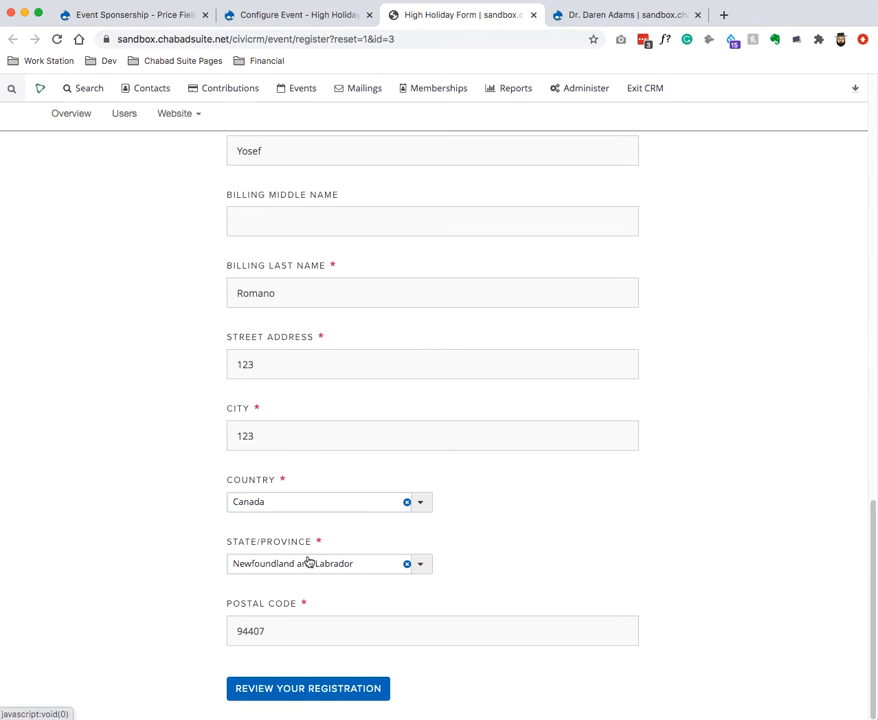
{"action": "left_click", "coordinate": [337, 697]}
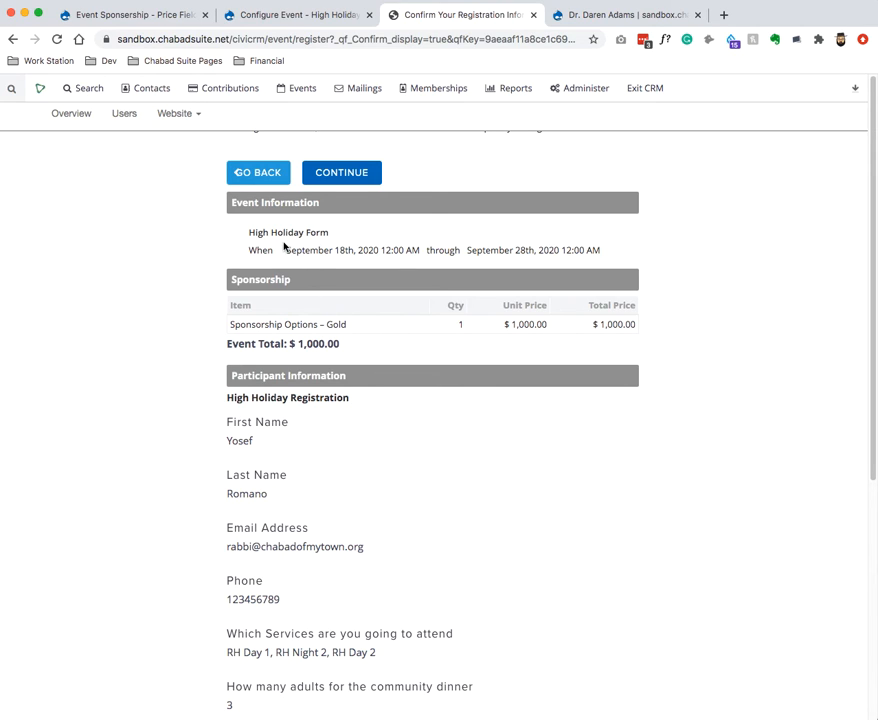
{"action": "scroll", "coordinate": [300, 514], "scroll_direction": "down", "scroll_amount": 5}
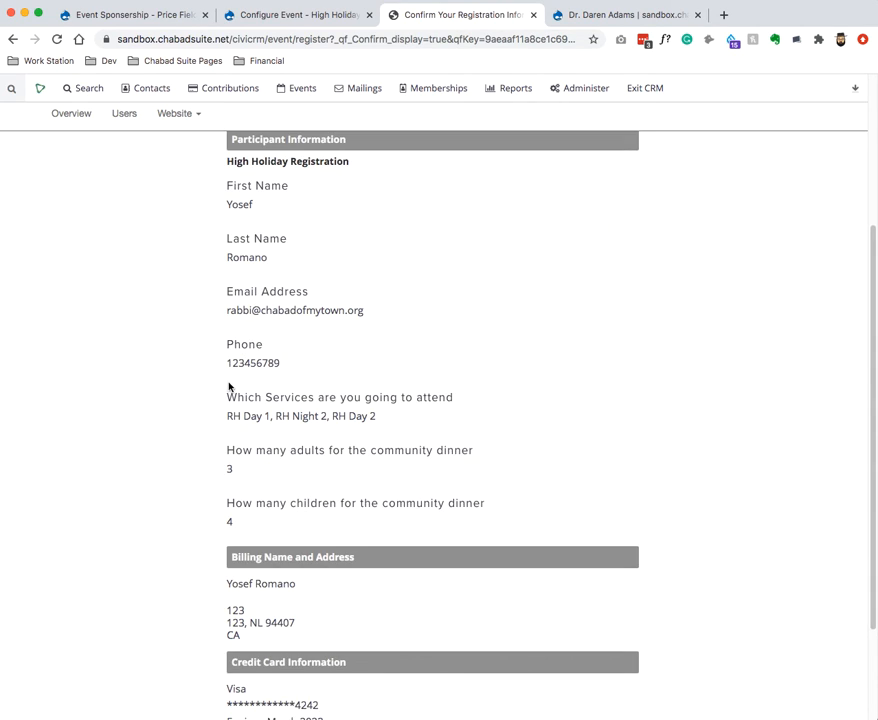
{"action": "left_click_drag", "start_coordinate": [229, 387], "coordinate": [348, 521]}
{"action": "left_click", "coordinate": [309, 484]}
{"action": "scroll", "coordinate": [406, 421], "scroll_direction": "up", "scroll_amount": 1}
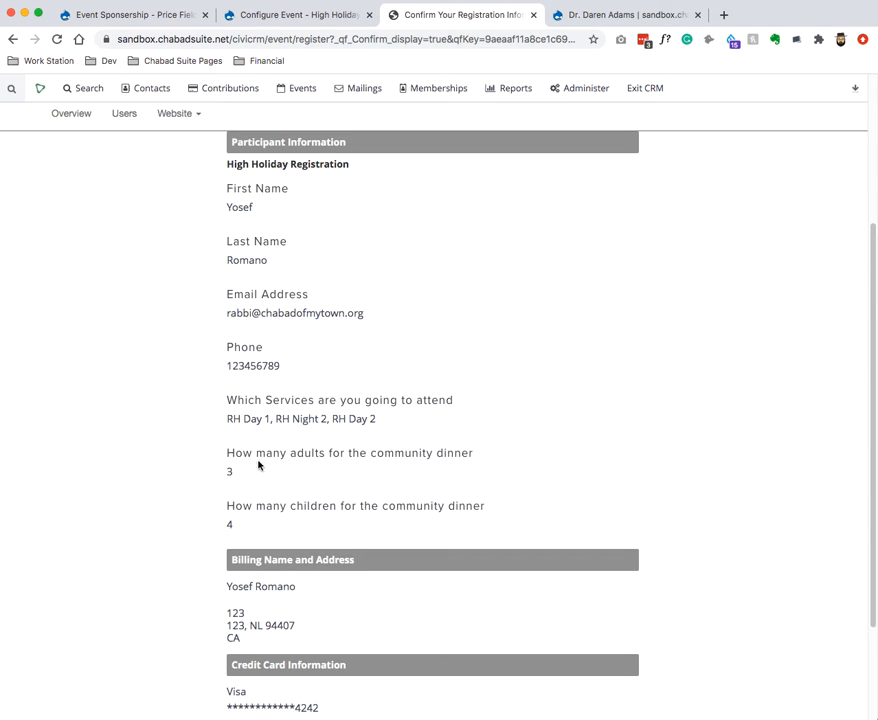
{"action": "scroll", "coordinate": [365, 465], "scroll_direction": "up", "scroll_amount": 5}
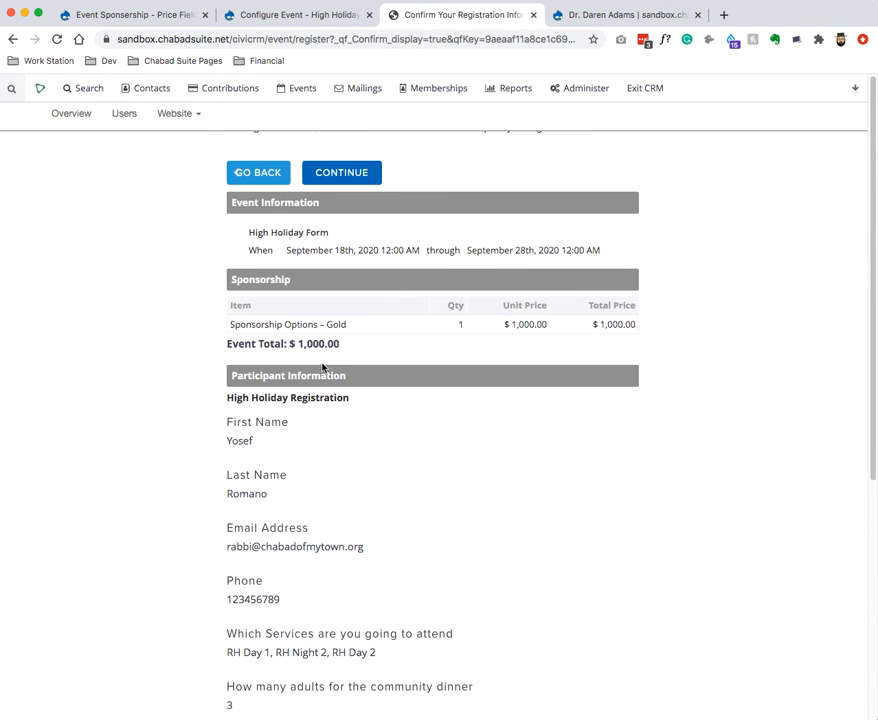
{"action": "left_click_drag", "start_coordinate": [248, 324], "coordinate": [490, 325]}
{"action": "left_click", "coordinate": [517, 324]}
Submit the registration and check the $1,000 Gold sponsorship and transaction number.
{"action": "left_click", "coordinate": [323, 180]}
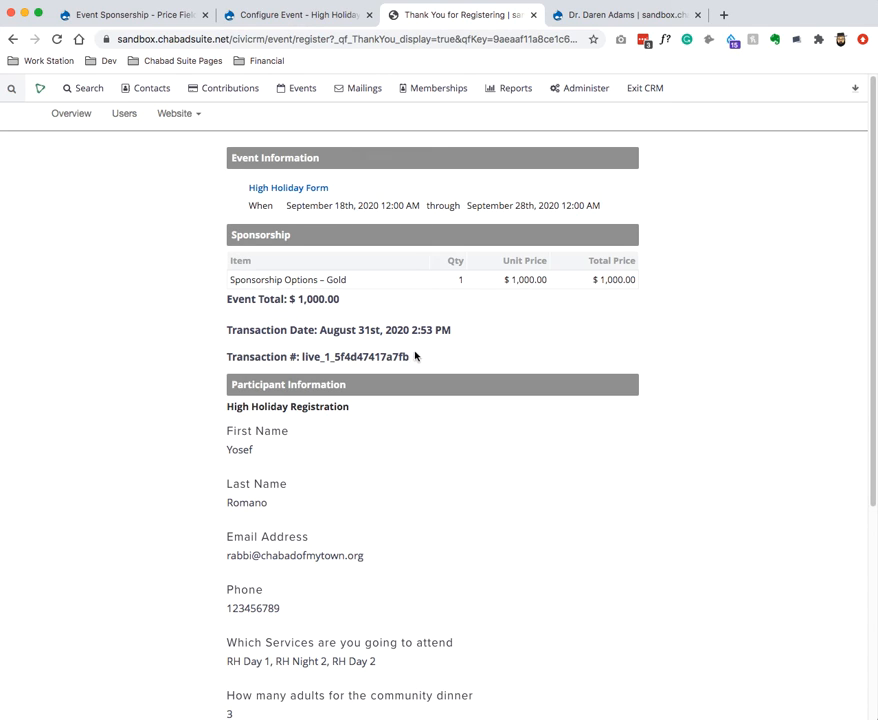
{"action": "left_click_drag", "start_coordinate": [413, 355], "coordinate": [229, 274]}
{"action": "scroll", "coordinate": [316, 418], "scroll_direction": "down", "scroll_amount": 3}
{"action": "left_click_drag", "start_coordinate": [224, 337], "coordinate": [490, 506]}
{"action": "scroll", "coordinate": [490, 506], "scroll_direction": "down", "scroll_amount": 1}
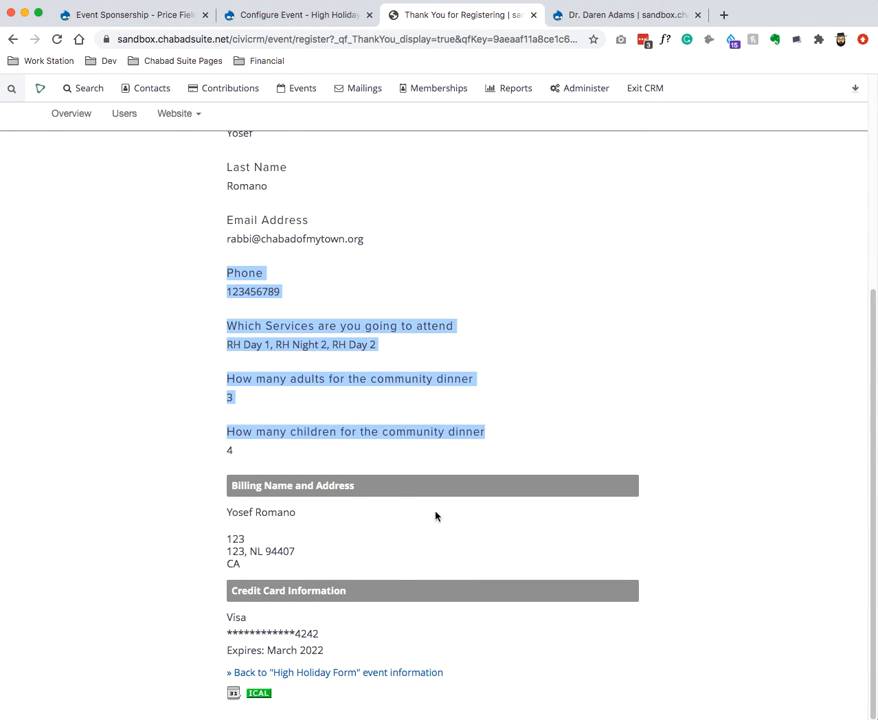
{"action": "scroll", "coordinate": [435, 516], "scroll_direction": "up", "scroll_amount": 3}
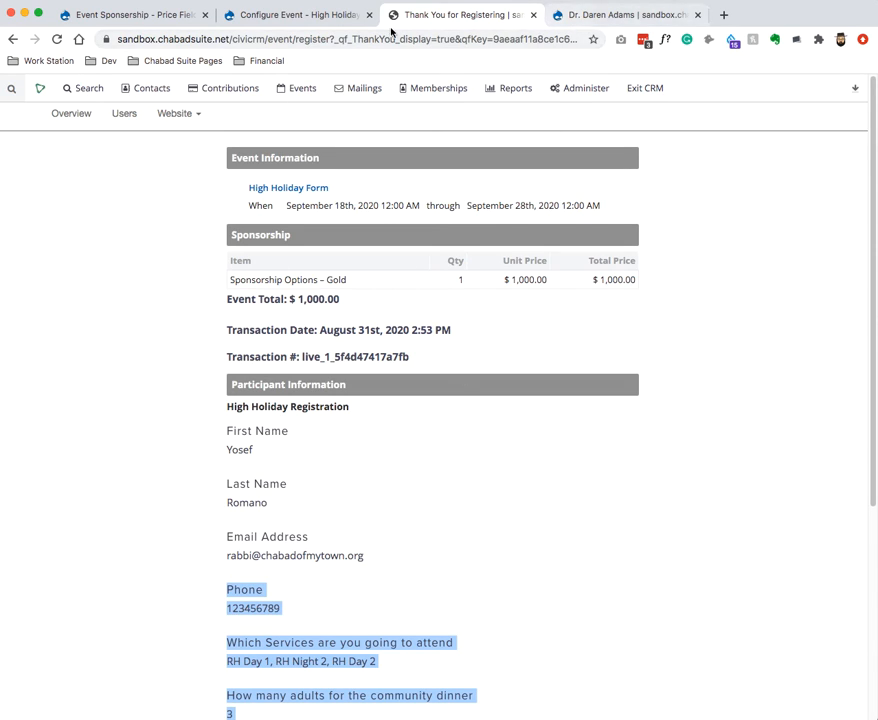
{"action": "left_click", "coordinate": [304, 14]}
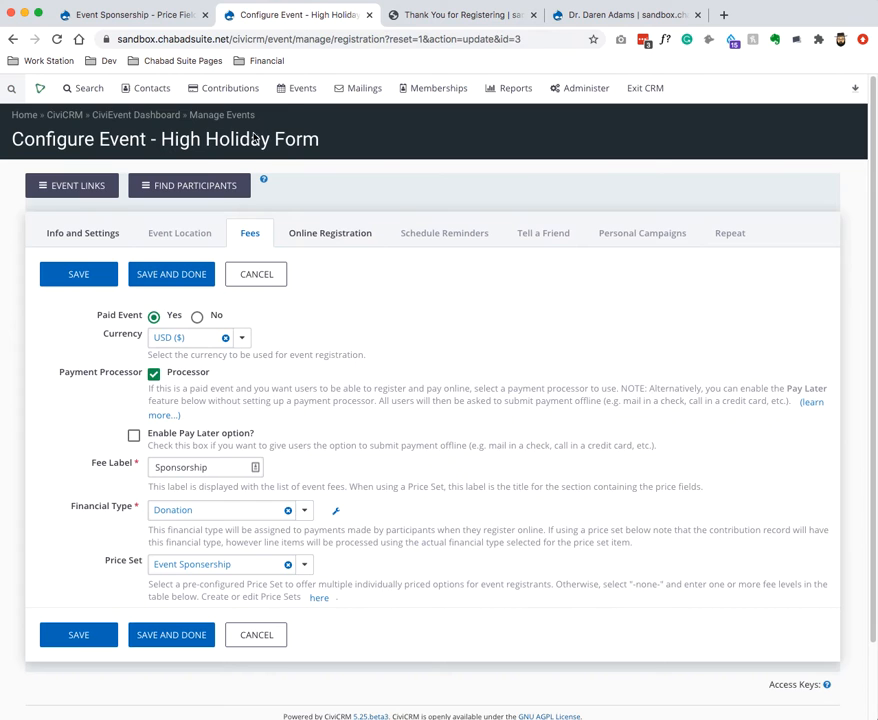
List the High Holiday Form's registered participants and open the registrant's contact in a new tab.
{"action": "left_click", "coordinate": [176, 188]}
{"action": "left_click", "coordinate": [150, 240]}
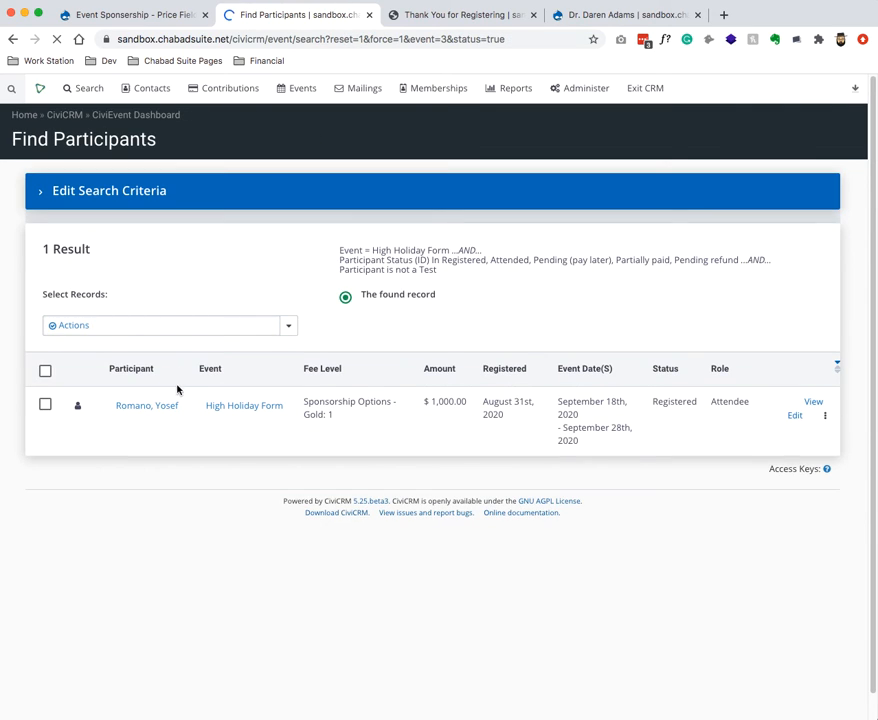
{"action": "right_click", "coordinate": [151, 407]}
{"action": "left_click", "coordinate": [200, 416]}
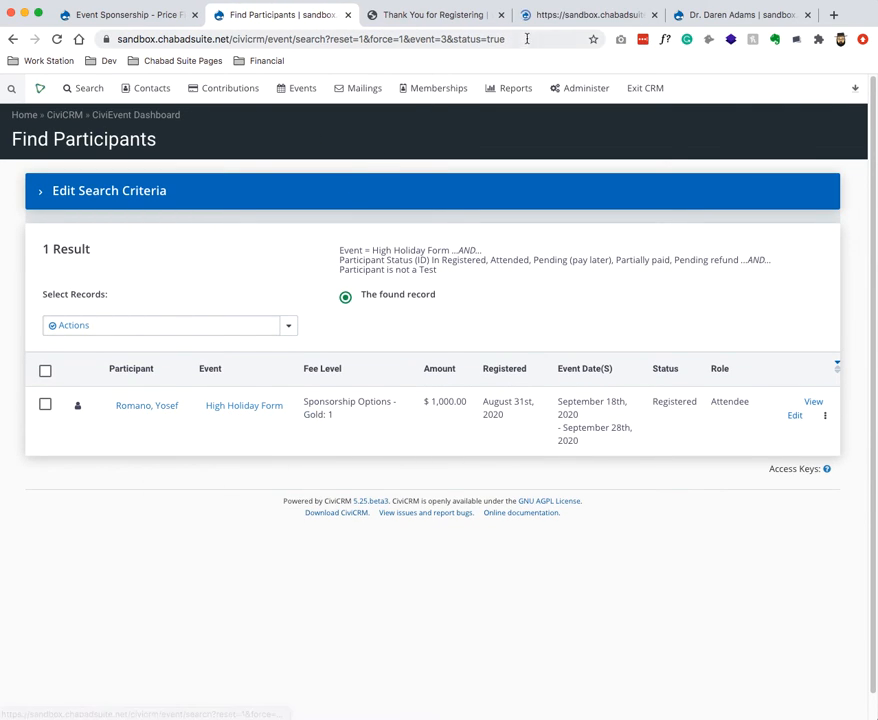
Review the contact's Contributions and Events tabs for the $1,000 Gold registration.
{"action": "left_click", "coordinate": [562, 15]}
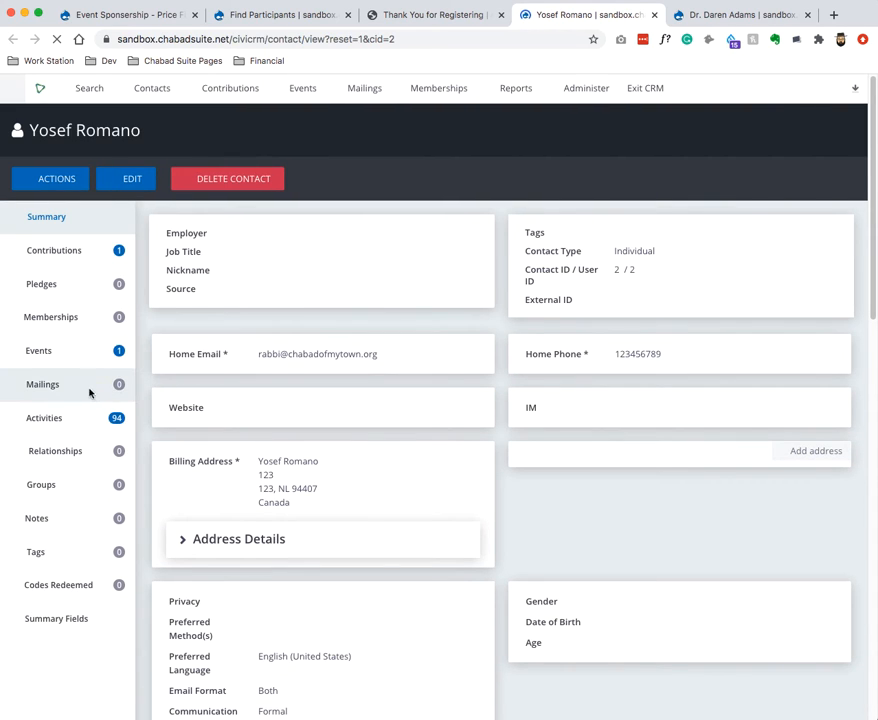
{"action": "left_click", "coordinate": [99, 252]}
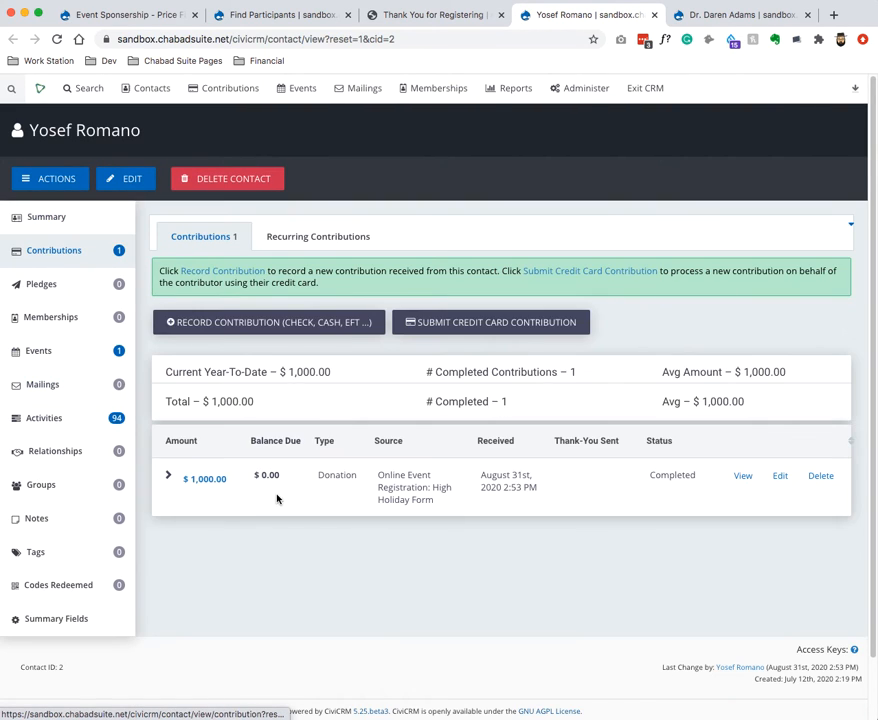
{"action": "left_click", "coordinate": [50, 354]}
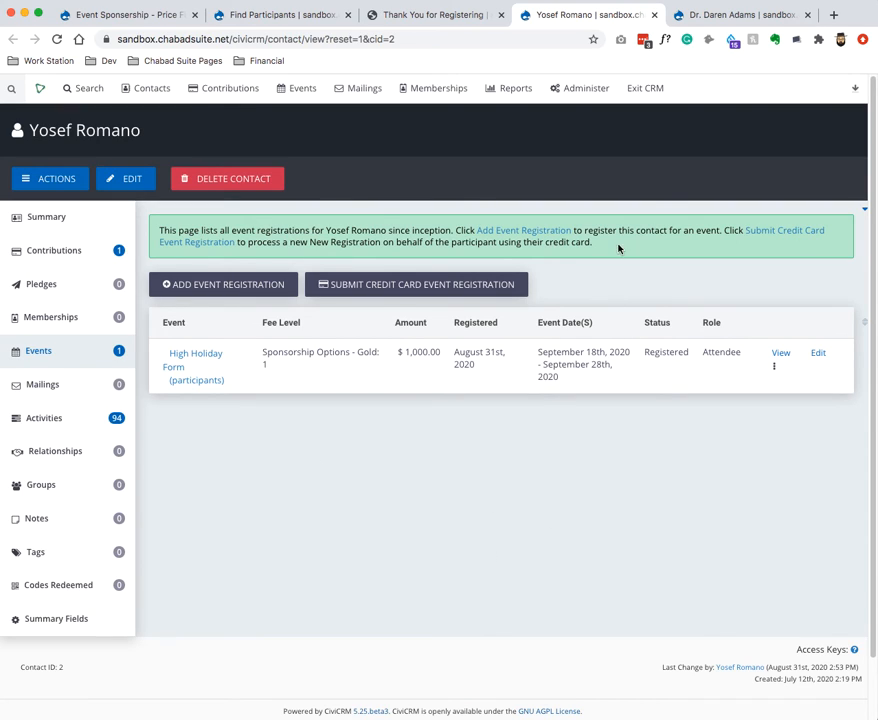
Find and open the Event Participant Report (List) template among the report templates.
{"action": "mouse_move", "coordinate": [522, 96]}
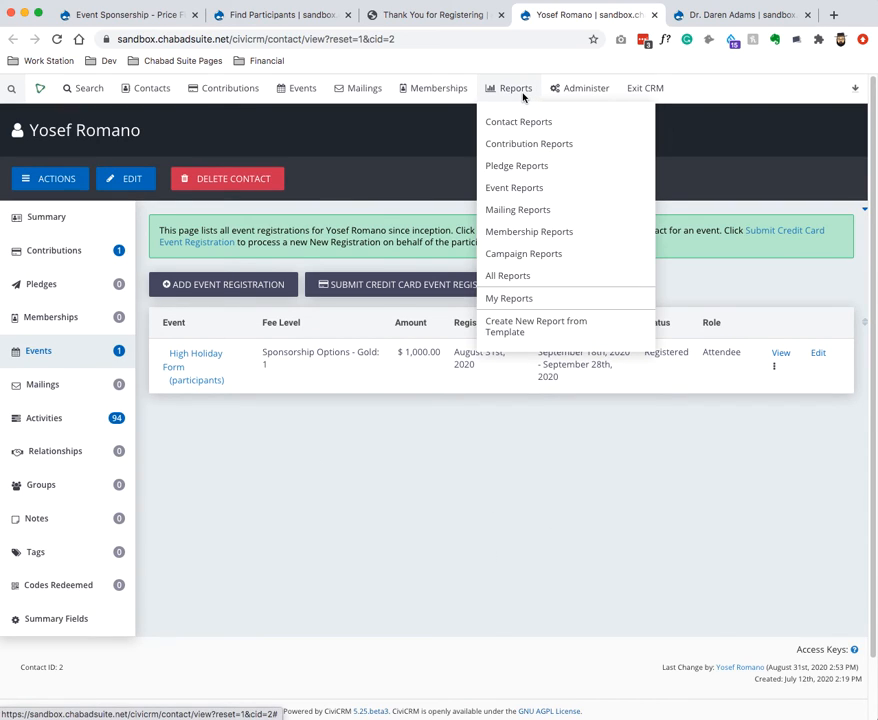
{"action": "left_click", "coordinate": [513, 331]}
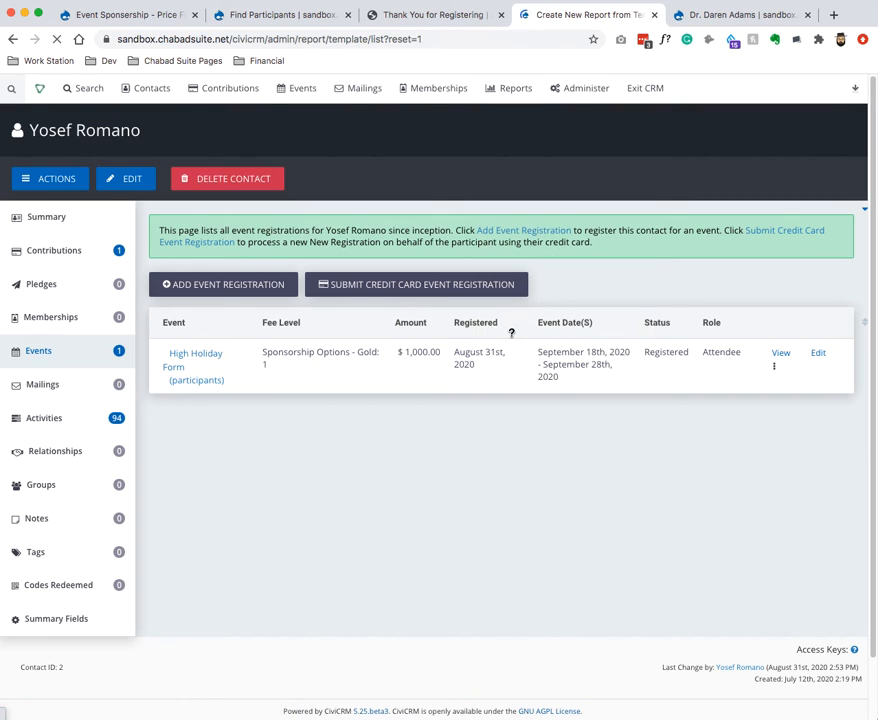
{"action": "key", "text": "super+f"}
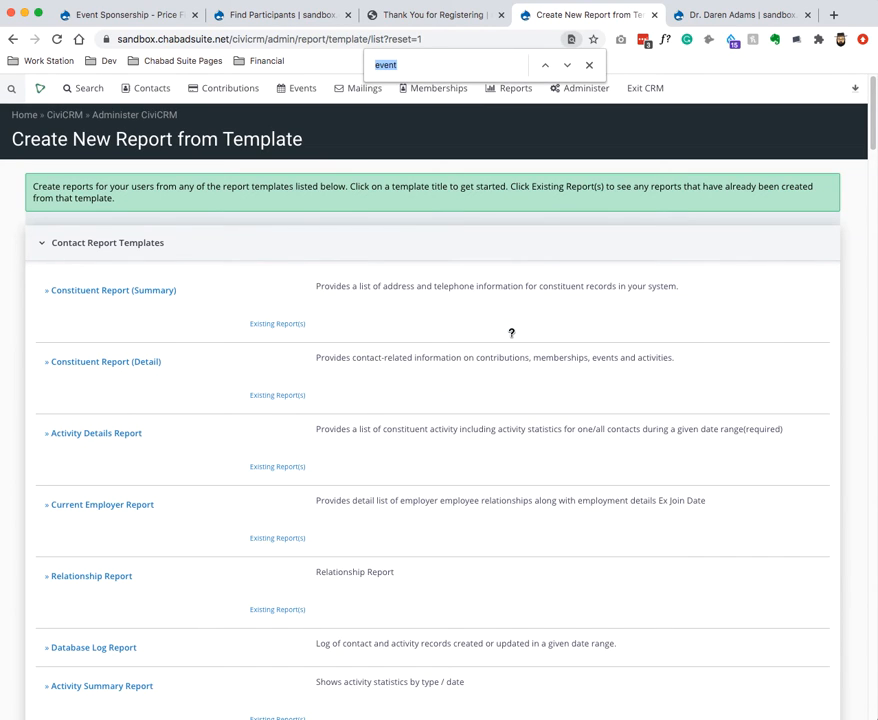
{"action": "type", "text": "event"}
{"action": "scroll", "coordinate": [449, 347], "scroll_direction": "down", "scroll_amount": 5}
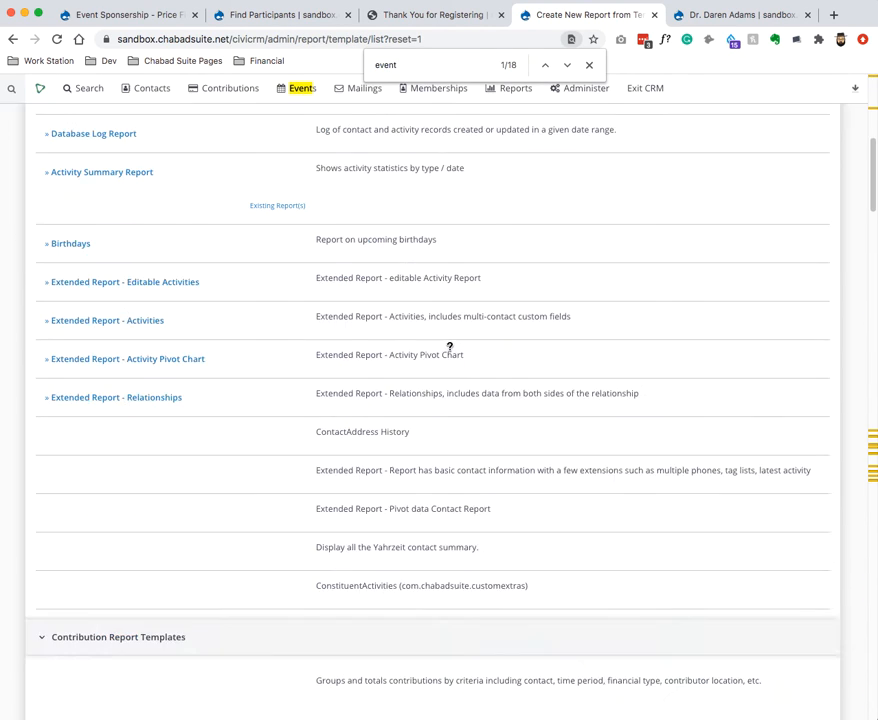
{"action": "scroll", "coordinate": [449, 347], "scroll_direction": "down", "scroll_amount": 15}
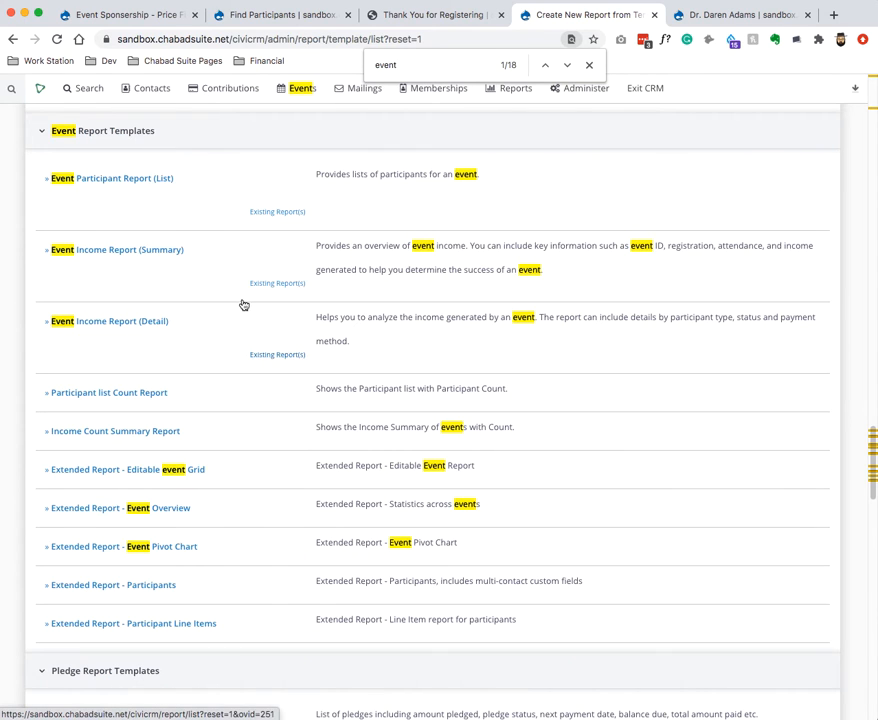
{"action": "left_click", "coordinate": [84, 179]}
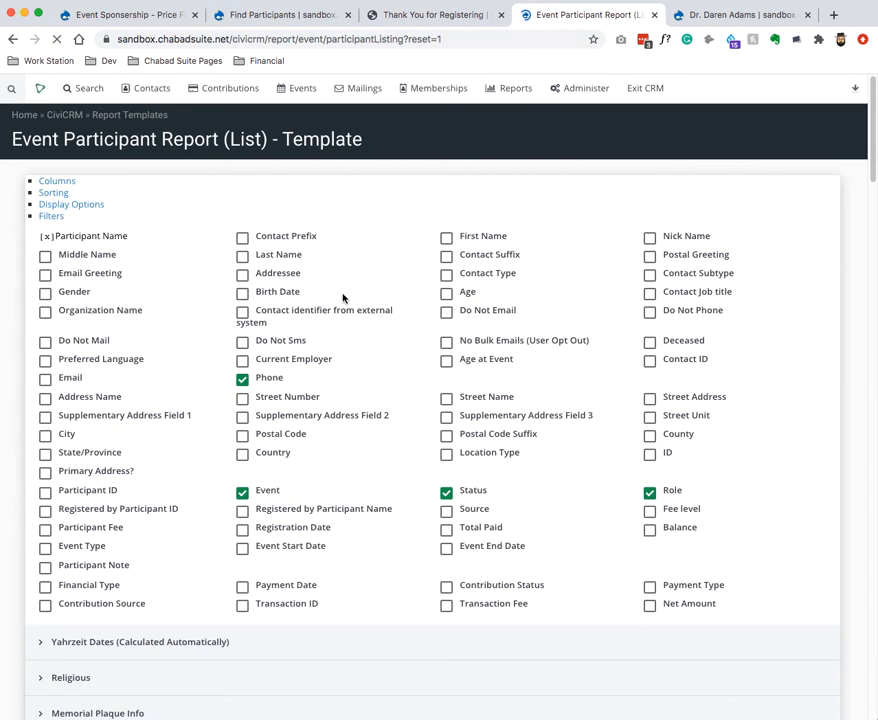
Drop the Event column, add Email and the three High Holiday answer columns, then view results.
{"action": "scroll", "coordinate": [343, 290], "scroll_direction": "down", "scroll_amount": 2}
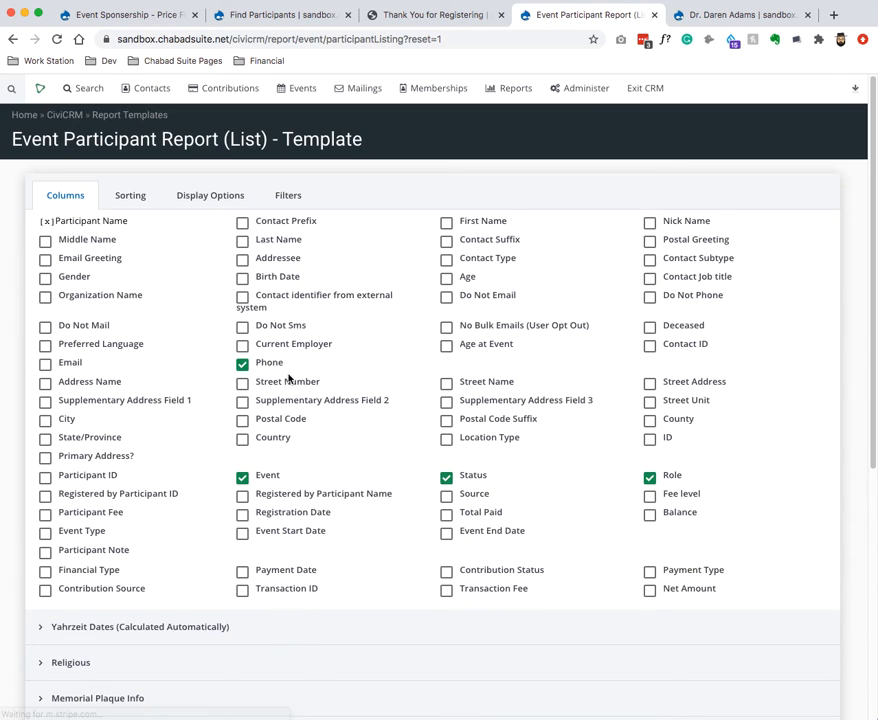
{"action": "left_click", "coordinate": [243, 480]}
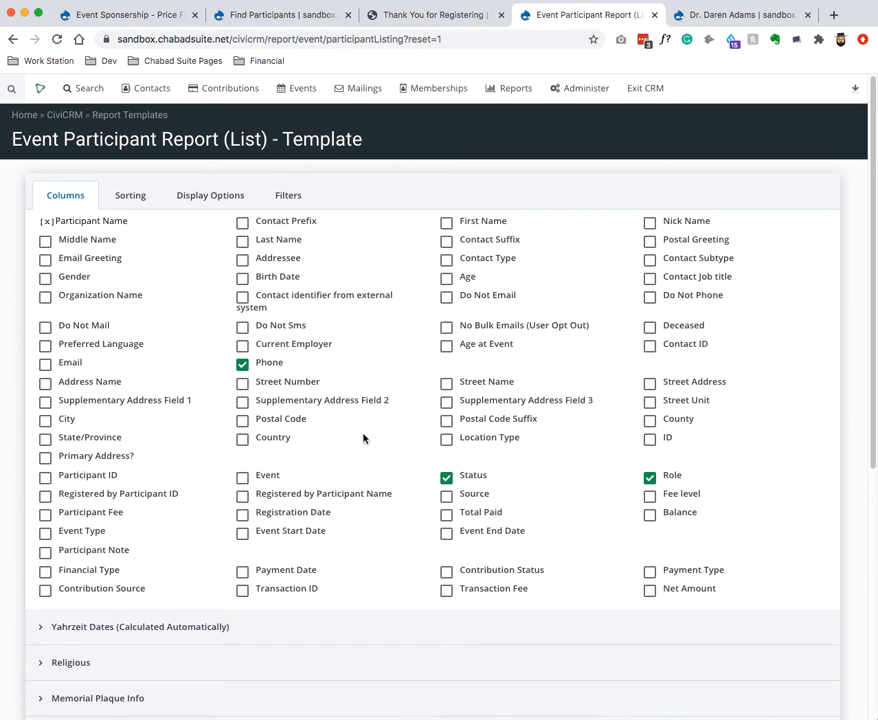
{"action": "left_click", "coordinate": [66, 363]}
{"action": "scroll", "coordinate": [425, 477], "scroll_direction": "down", "scroll_amount": 3}
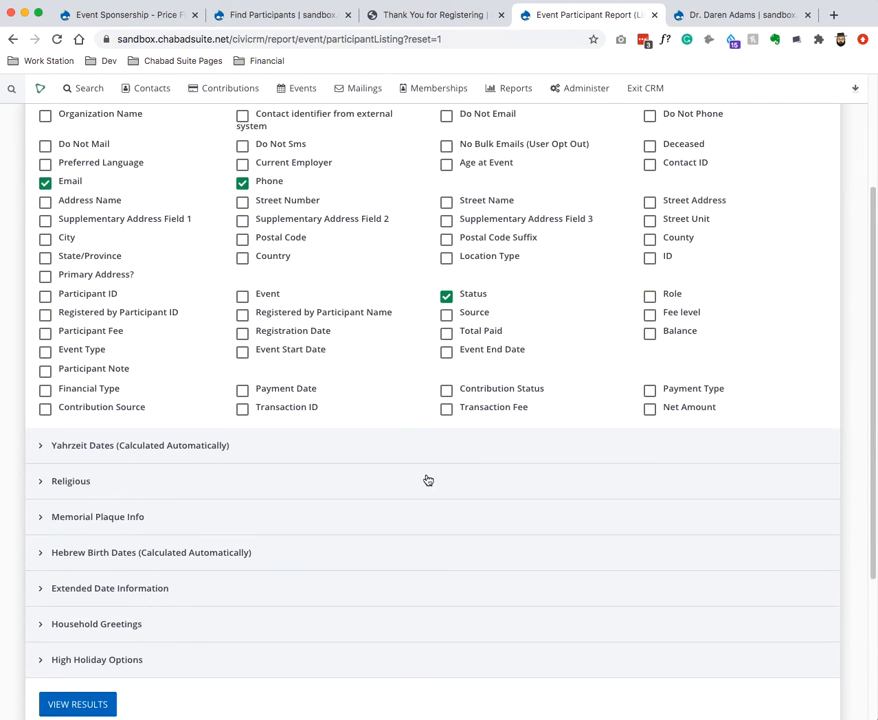
{"action": "left_click", "coordinate": [150, 620]}
{"action": "scroll", "coordinate": [200, 560], "scroll_direction": "down", "scroll_amount": 2}
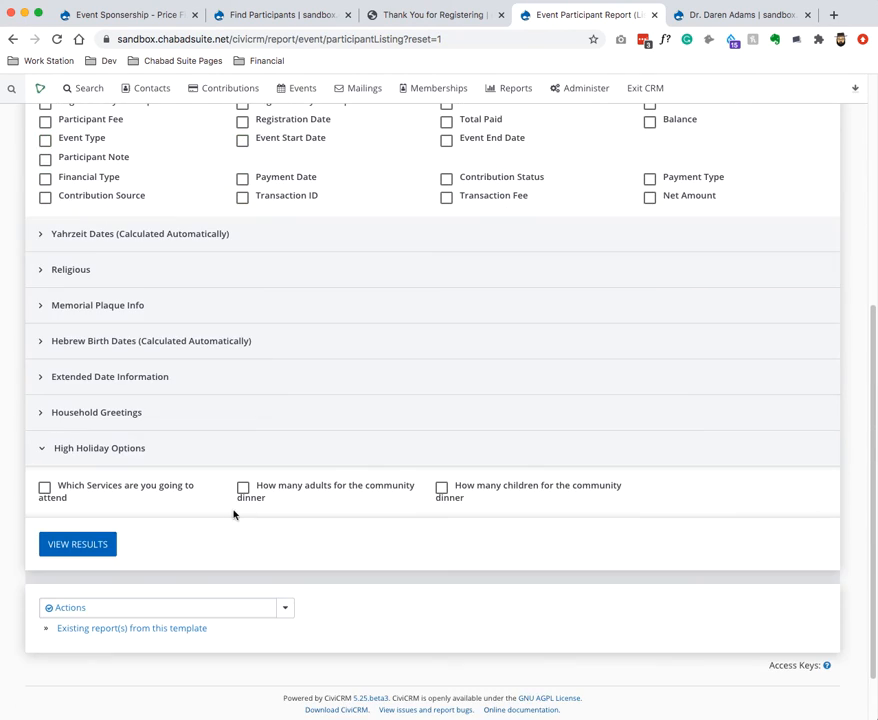
{"action": "left_click", "coordinate": [174, 492]}
{"action": "left_click", "coordinate": [392, 494]}
{"action": "left_click", "coordinate": [492, 488]}
{"action": "left_click", "coordinate": [88, 551]}
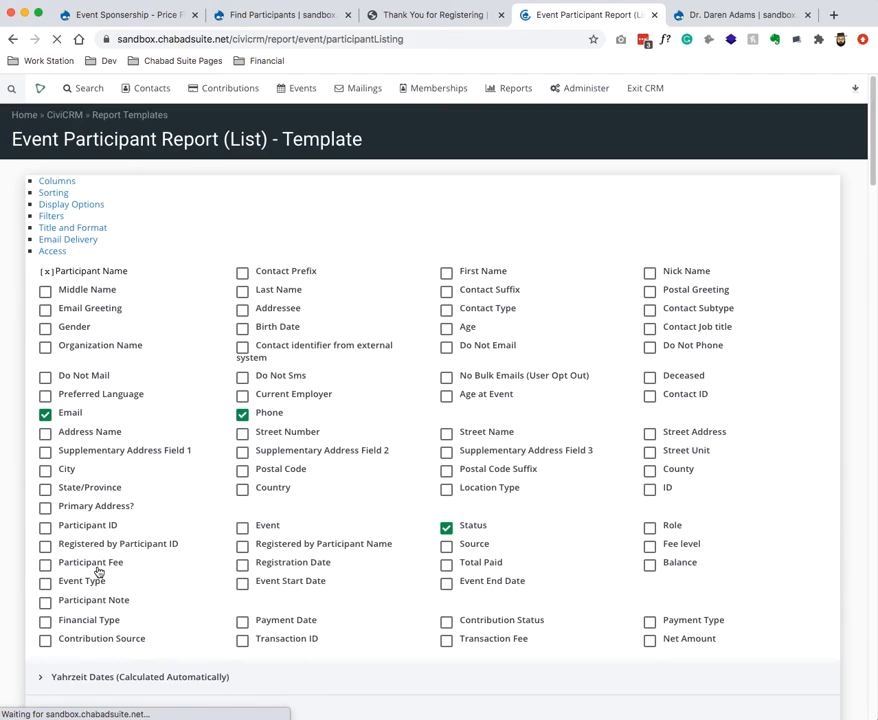
Check the result row: RH Day 1, RH Night 2, RH Day 2, 3 adults, 4 children.
{"action": "scroll", "coordinate": [140, 525], "scroll_direction": "up", "scroll_amount": 5}
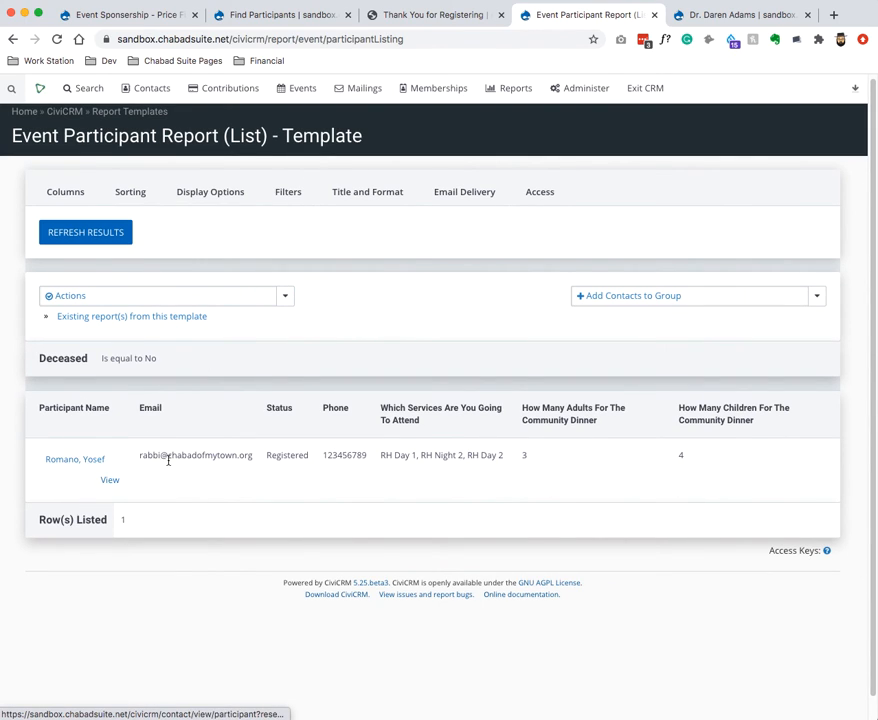
{"action": "left_click_drag", "start_coordinate": [380, 455], "coordinate": [480, 455]}
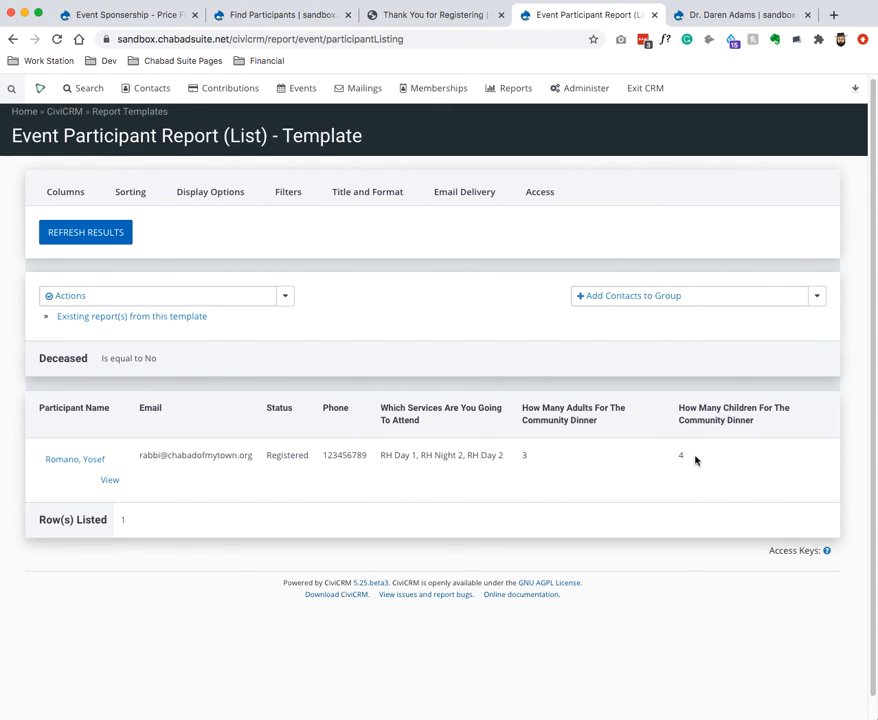
{"action": "left_click_drag", "start_coordinate": [696, 459], "coordinate": [435, 459]}
{"action": "left_click", "coordinate": [372, 470]}
Look over the report's Access settings, return to Columns and bring up the Actions list.
{"action": "left_click", "coordinate": [542, 193]}
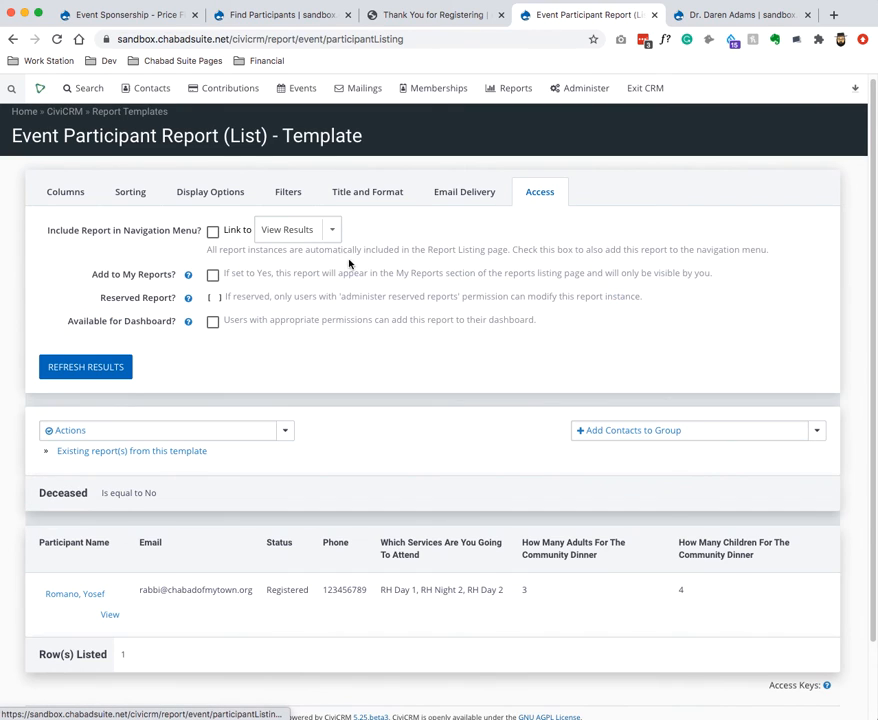
{"action": "left_click", "coordinate": [212, 322]}
{"action": "left_click", "coordinate": [70, 199]}
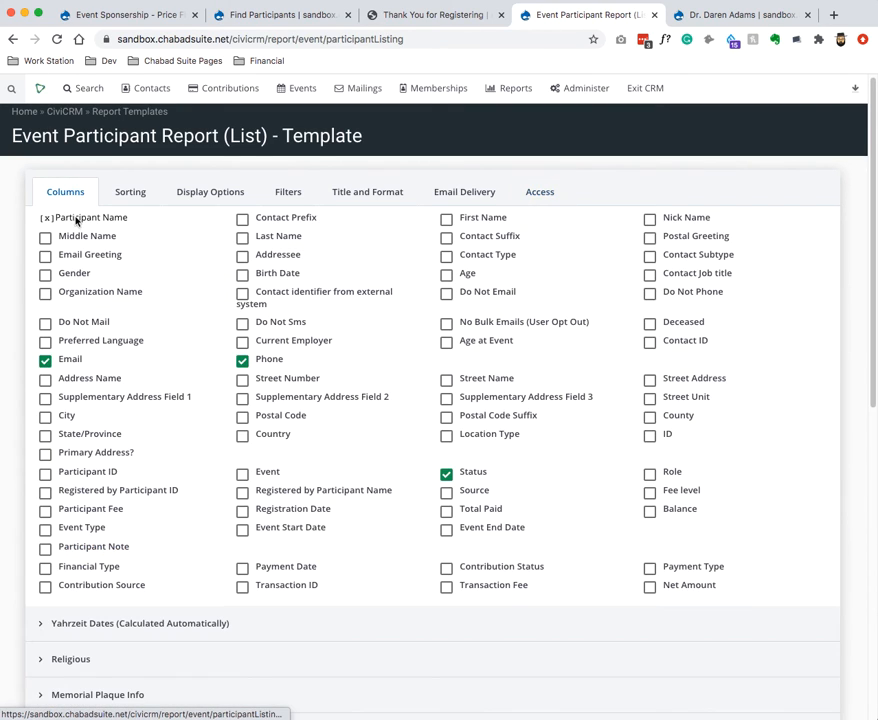
{"action": "scroll", "coordinate": [93, 551], "scroll_direction": "down", "scroll_amount": 10}
{"action": "left_click", "coordinate": [162, 370]}
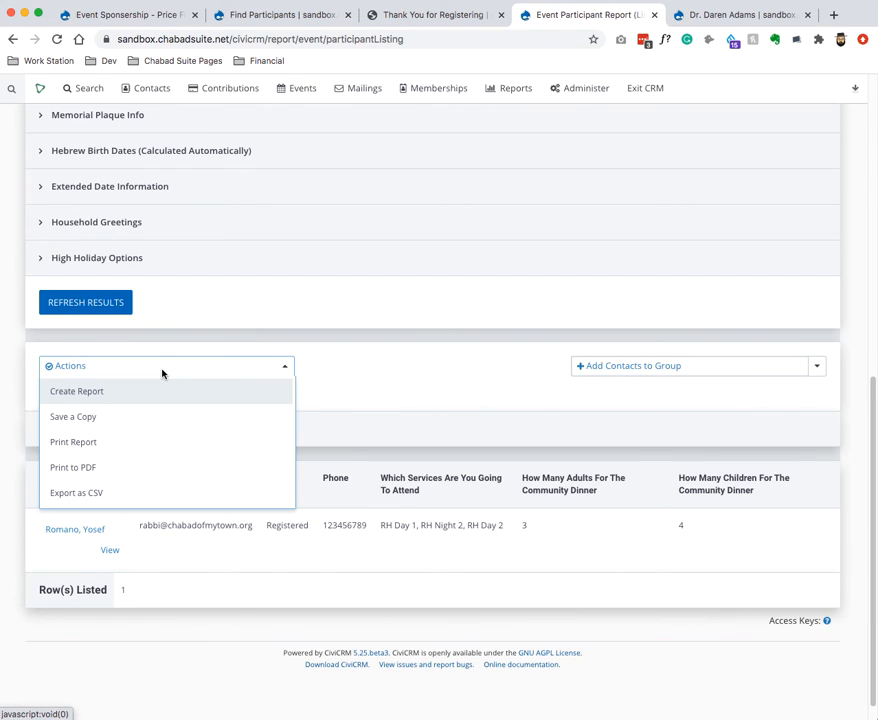
Save the participant report as a new report titled 'HH Report'.
{"action": "left_click", "coordinate": [108, 393]}
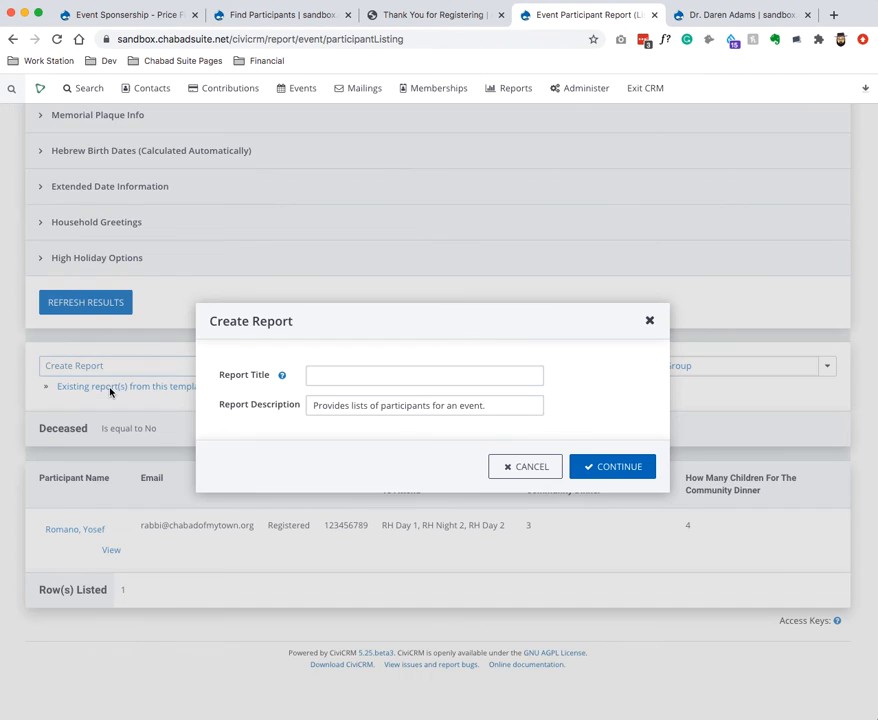
{"action": "left_click", "coordinate": [460, 375]}
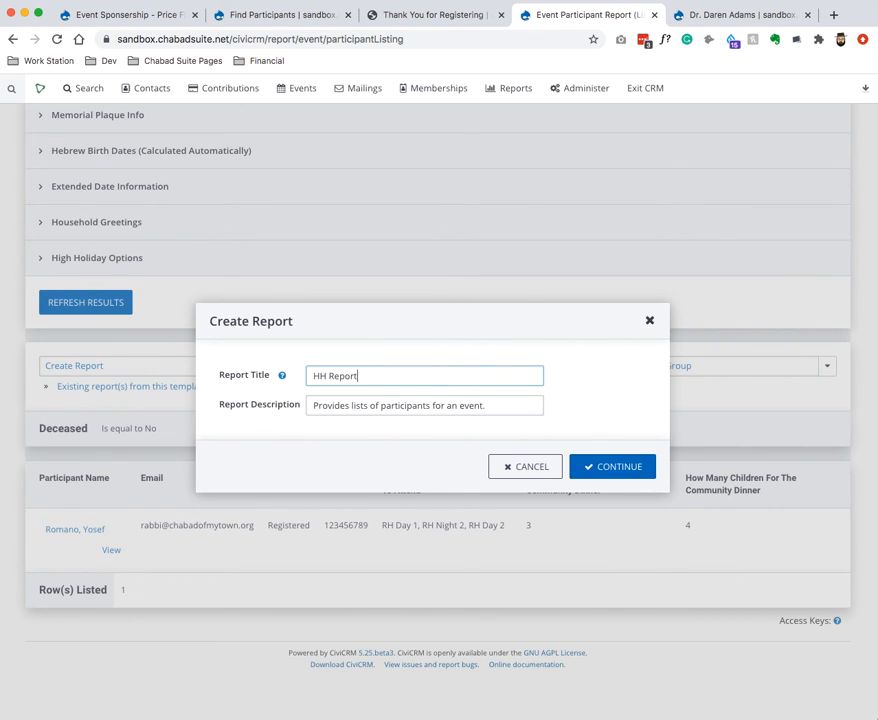
{"action": "left_click", "coordinate": [602, 466]}
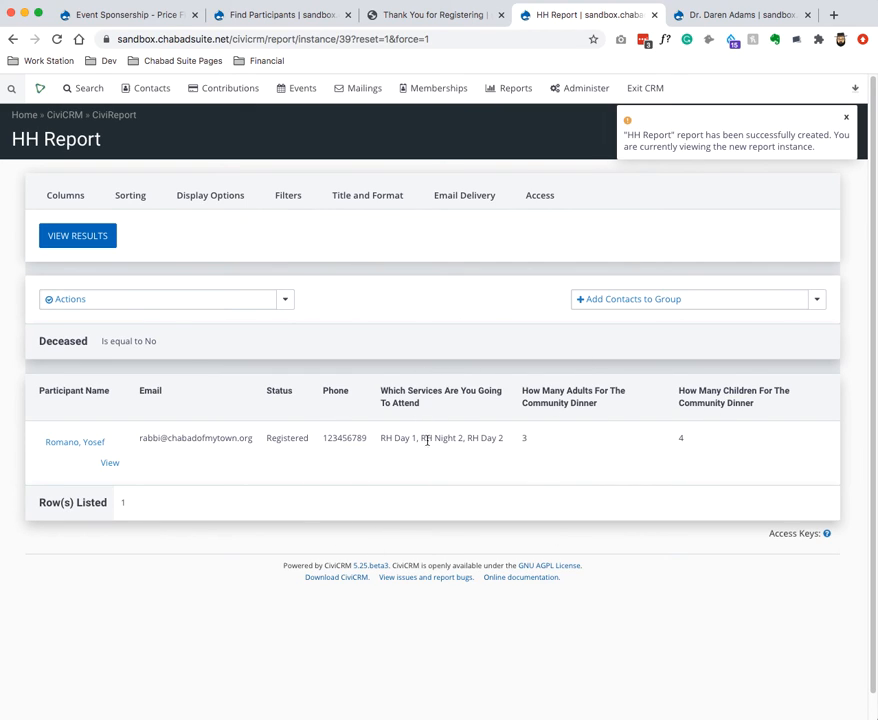
Check the services question column in HH Report, then go to the contact record.
{"action": "left_click_drag", "start_coordinate": [410, 392], "coordinate": [504, 396]}
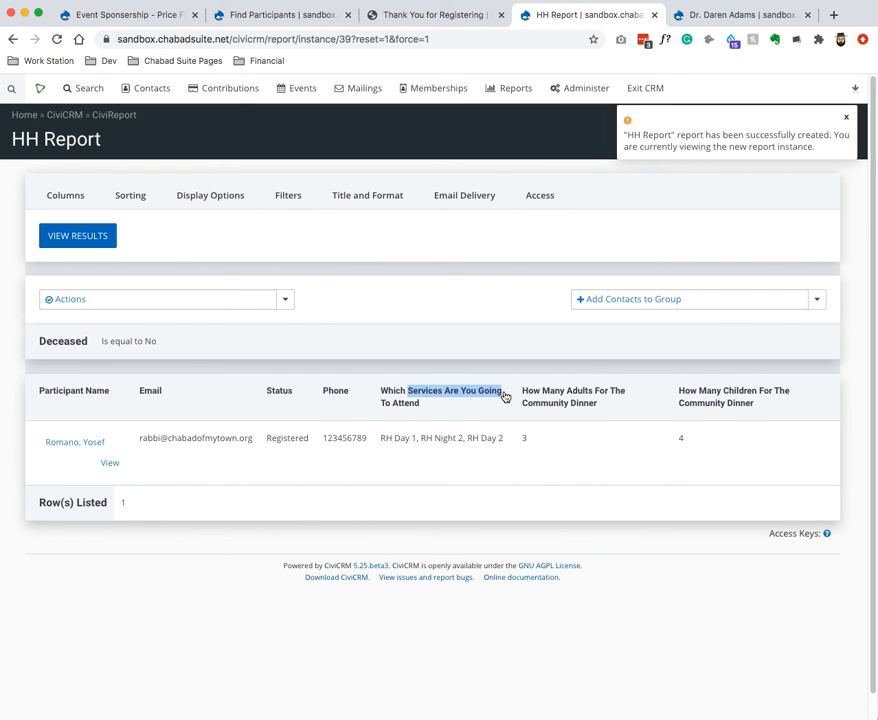
{"action": "left_click_drag", "start_coordinate": [406, 412], "coordinate": [733, 411]}
{"action": "left_click", "coordinate": [690, 12]}
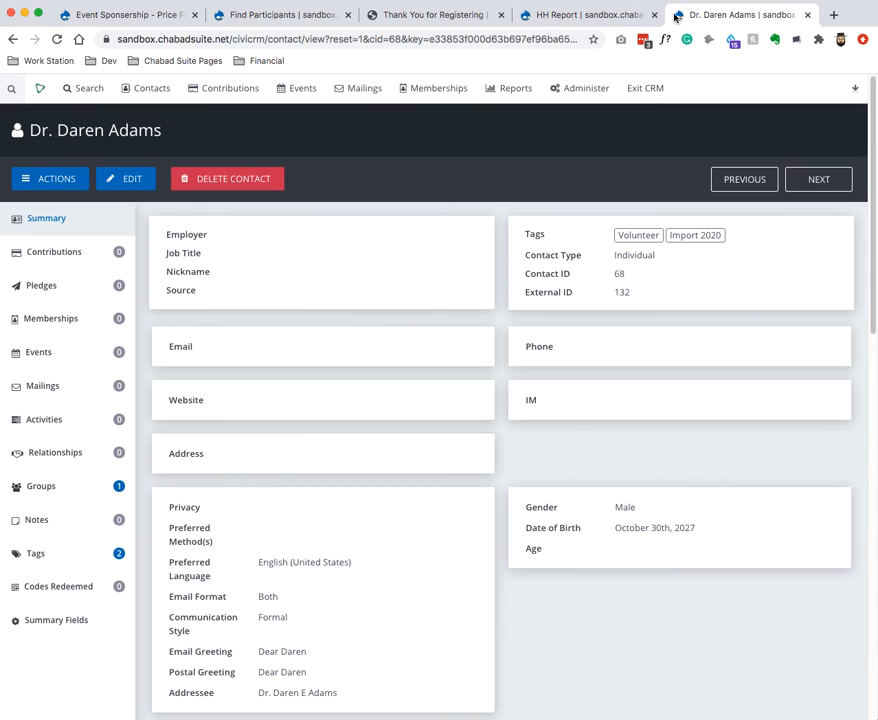
Add Participant Fee, Fee level and Total Paid columns to HH Report and rerun it.
{"action": "left_click", "coordinate": [587, 18]}
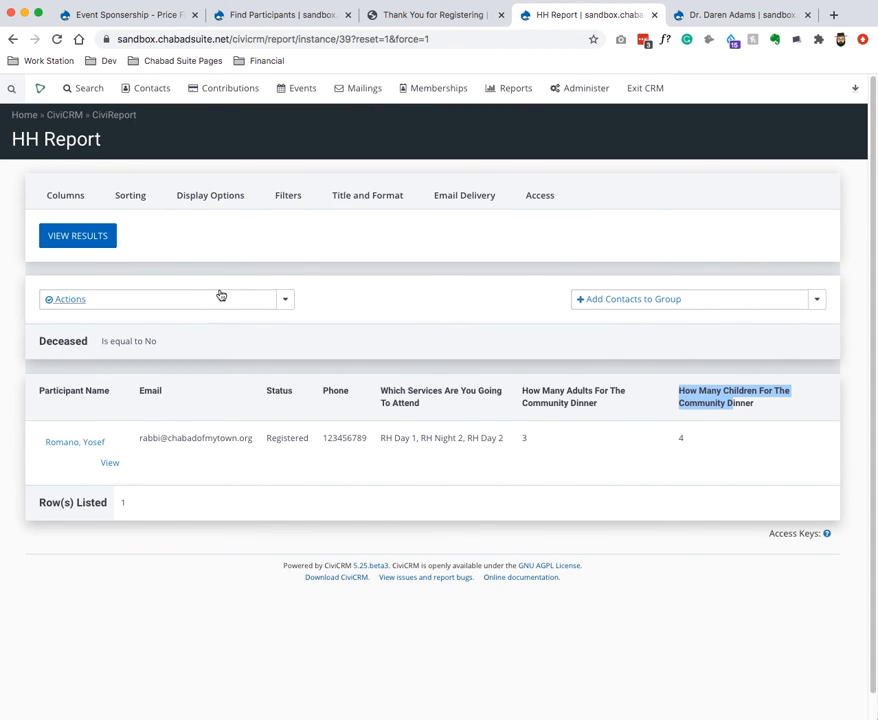
{"action": "left_click", "coordinate": [290, 239]}
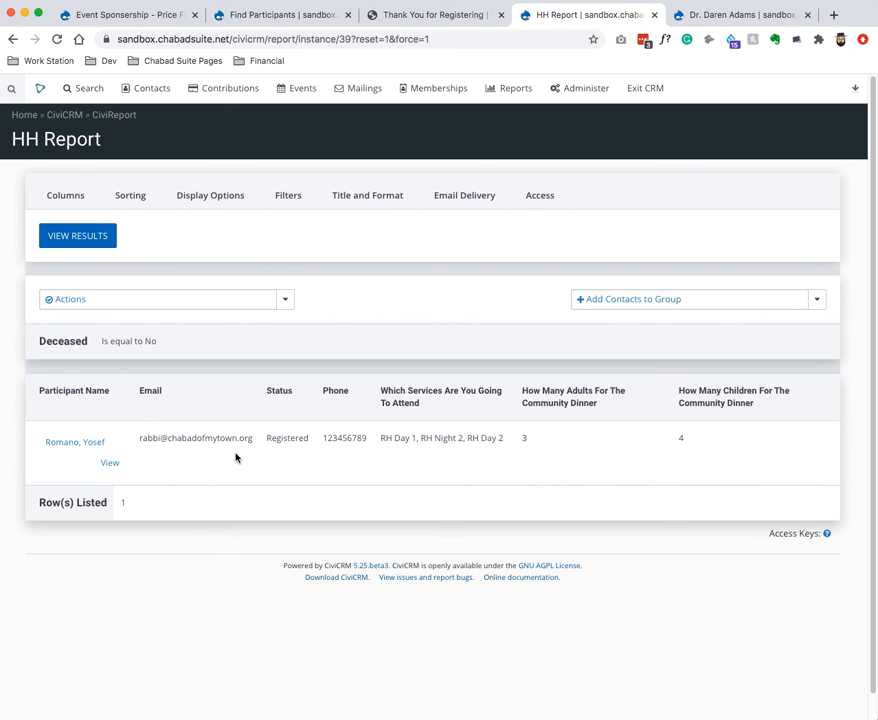
{"action": "left_click", "coordinate": [65, 195]}
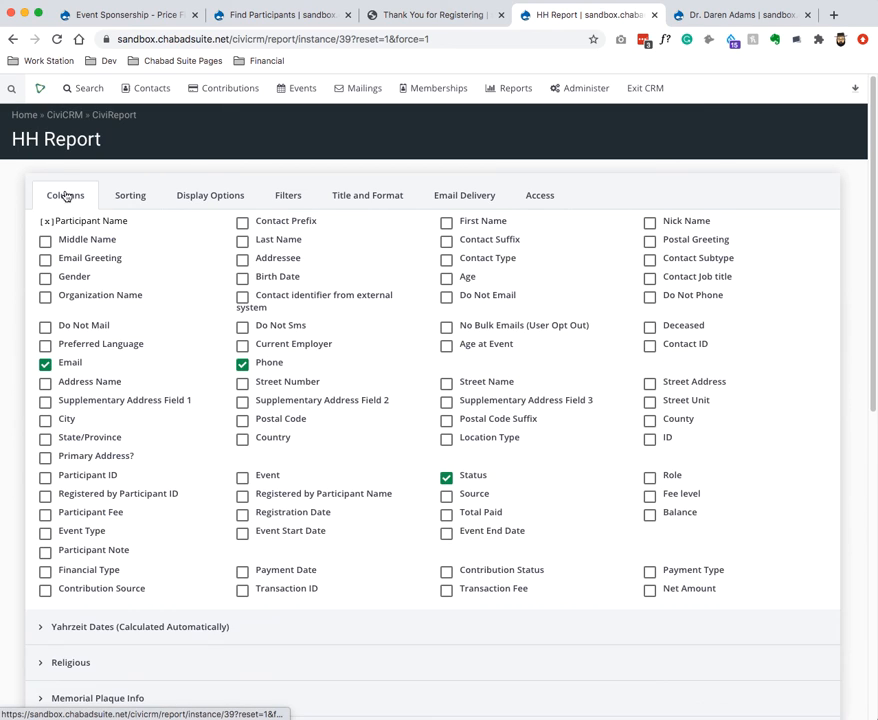
{"action": "left_click", "coordinate": [103, 514]}
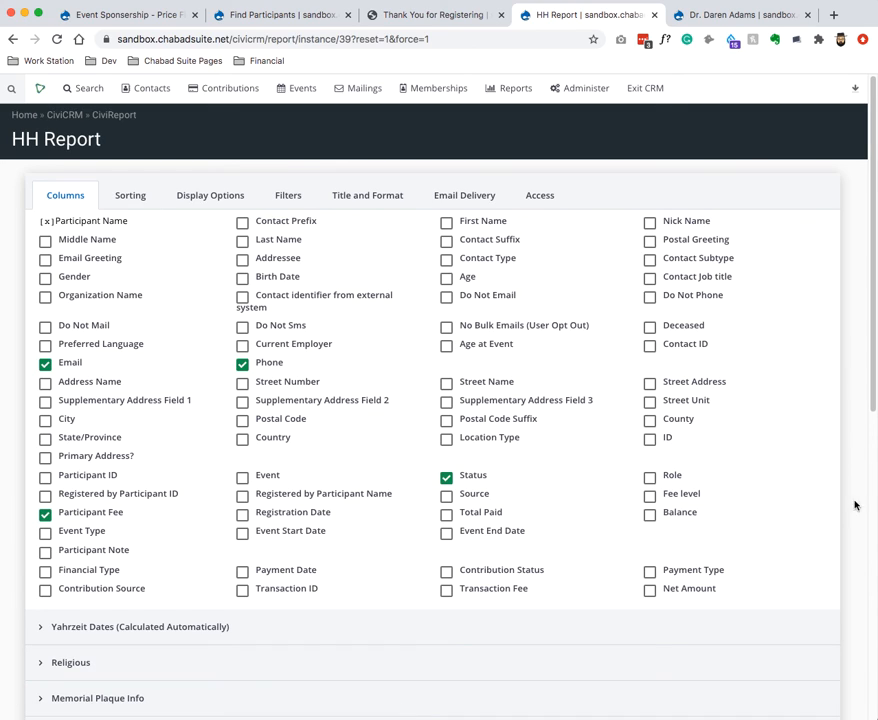
{"action": "left_click", "coordinate": [690, 499]}
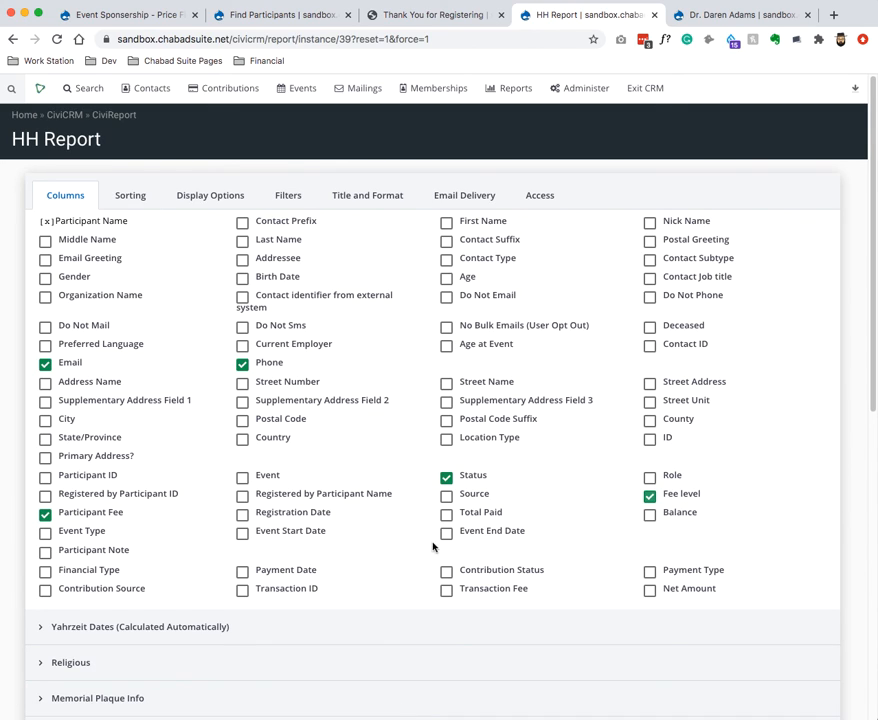
{"action": "left_click", "coordinate": [497, 513]}
{"action": "scroll", "coordinate": [359, 597], "scroll_direction": "down", "scroll_amount": 6}
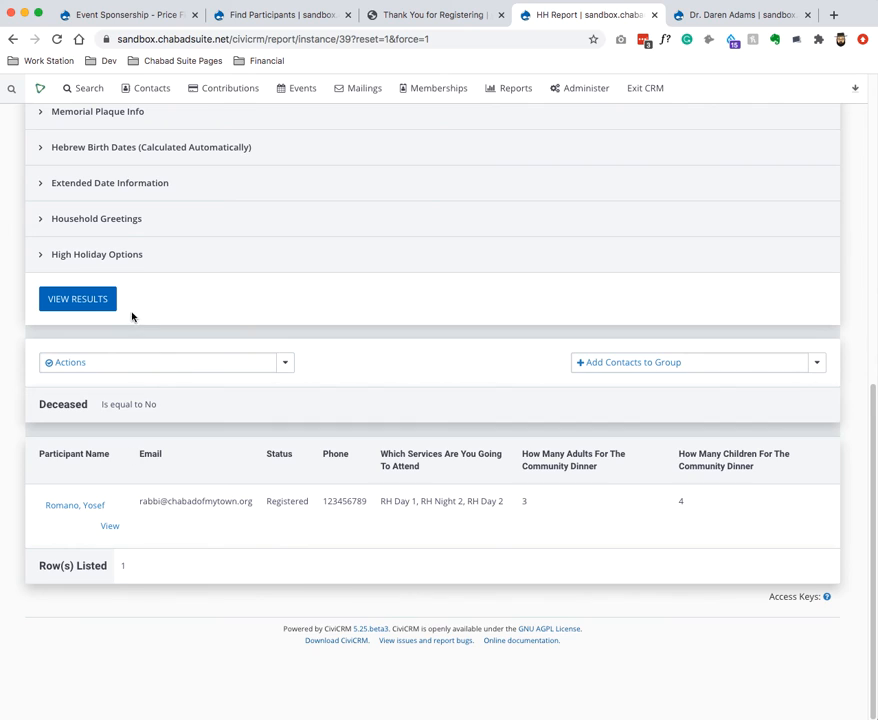
{"action": "left_click", "coordinate": [94, 298]}
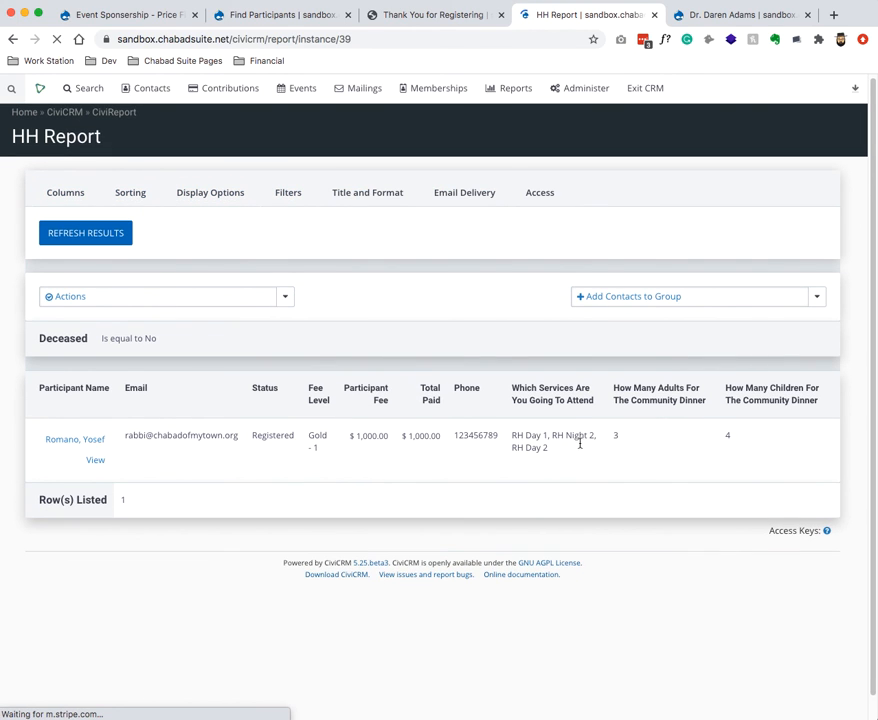
Save the updated HH Report through Actions > Save.
{"action": "left_click", "coordinate": [98, 297]}
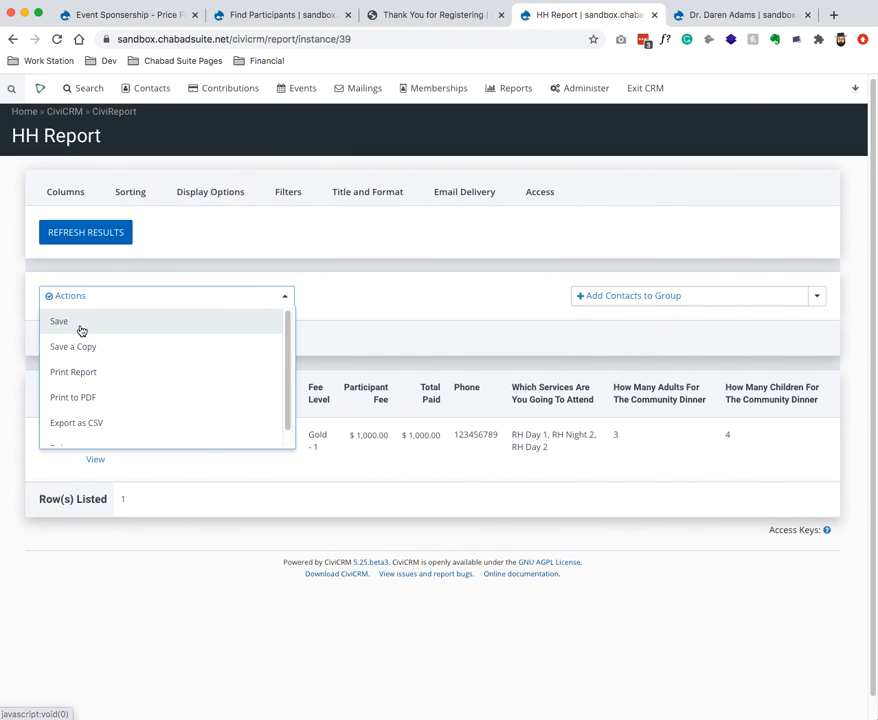
{"action": "left_click", "coordinate": [81, 330]}
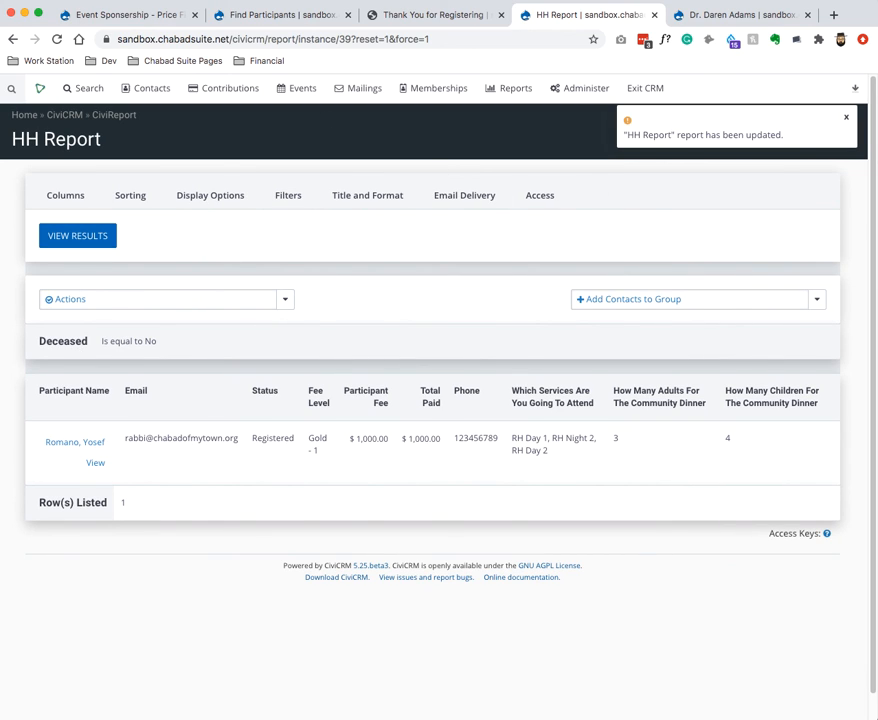
{"action": "mouse_move", "coordinate": [625, 712]}
{"action": "left_click", "coordinate": [296, 704]}
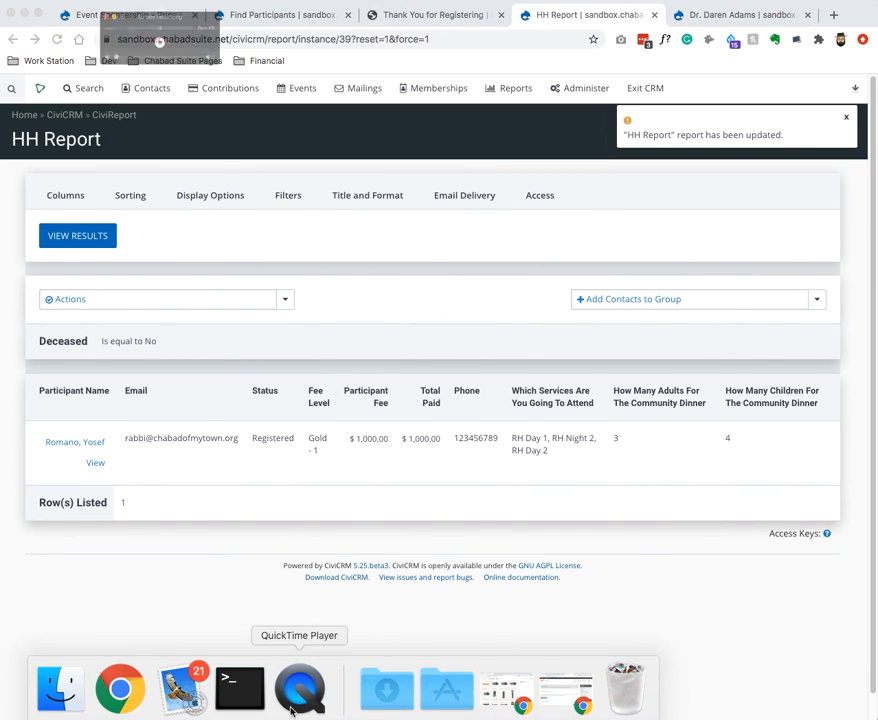